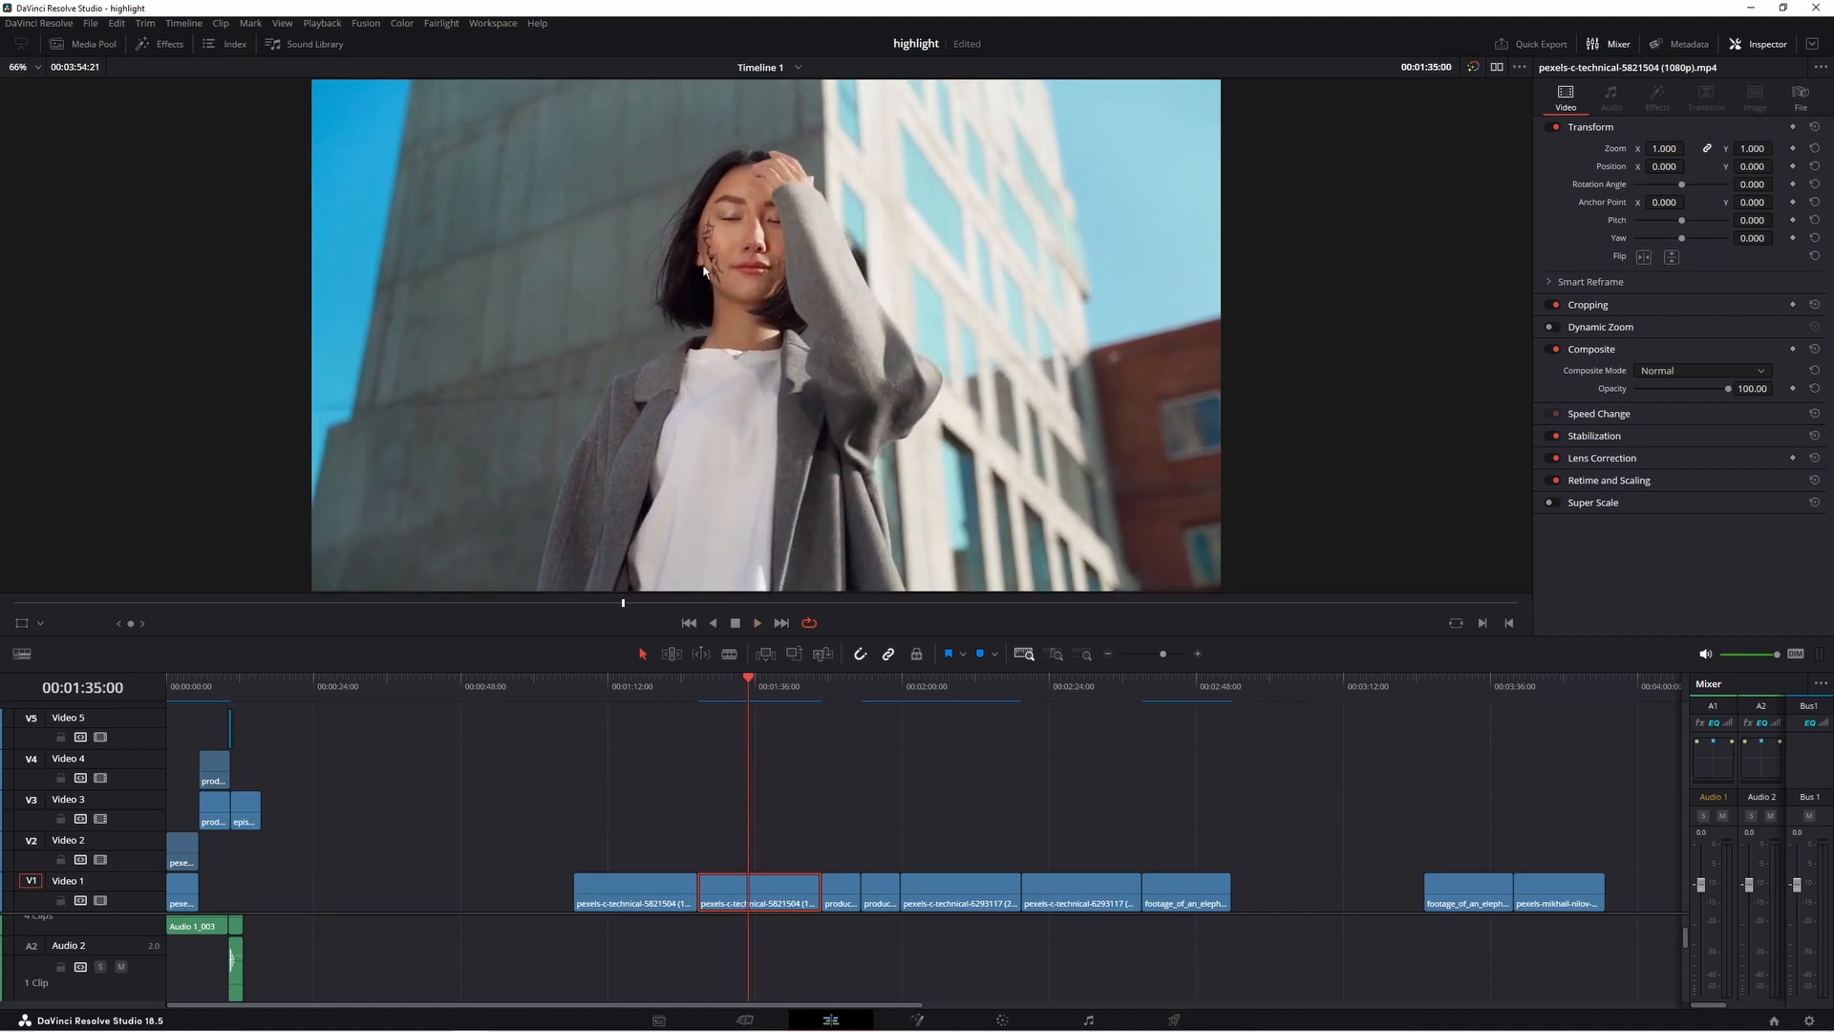
Preview the clips along the timeline, from the woman on the red background to the elephant clip without a tattoo
left_click(838, 684)
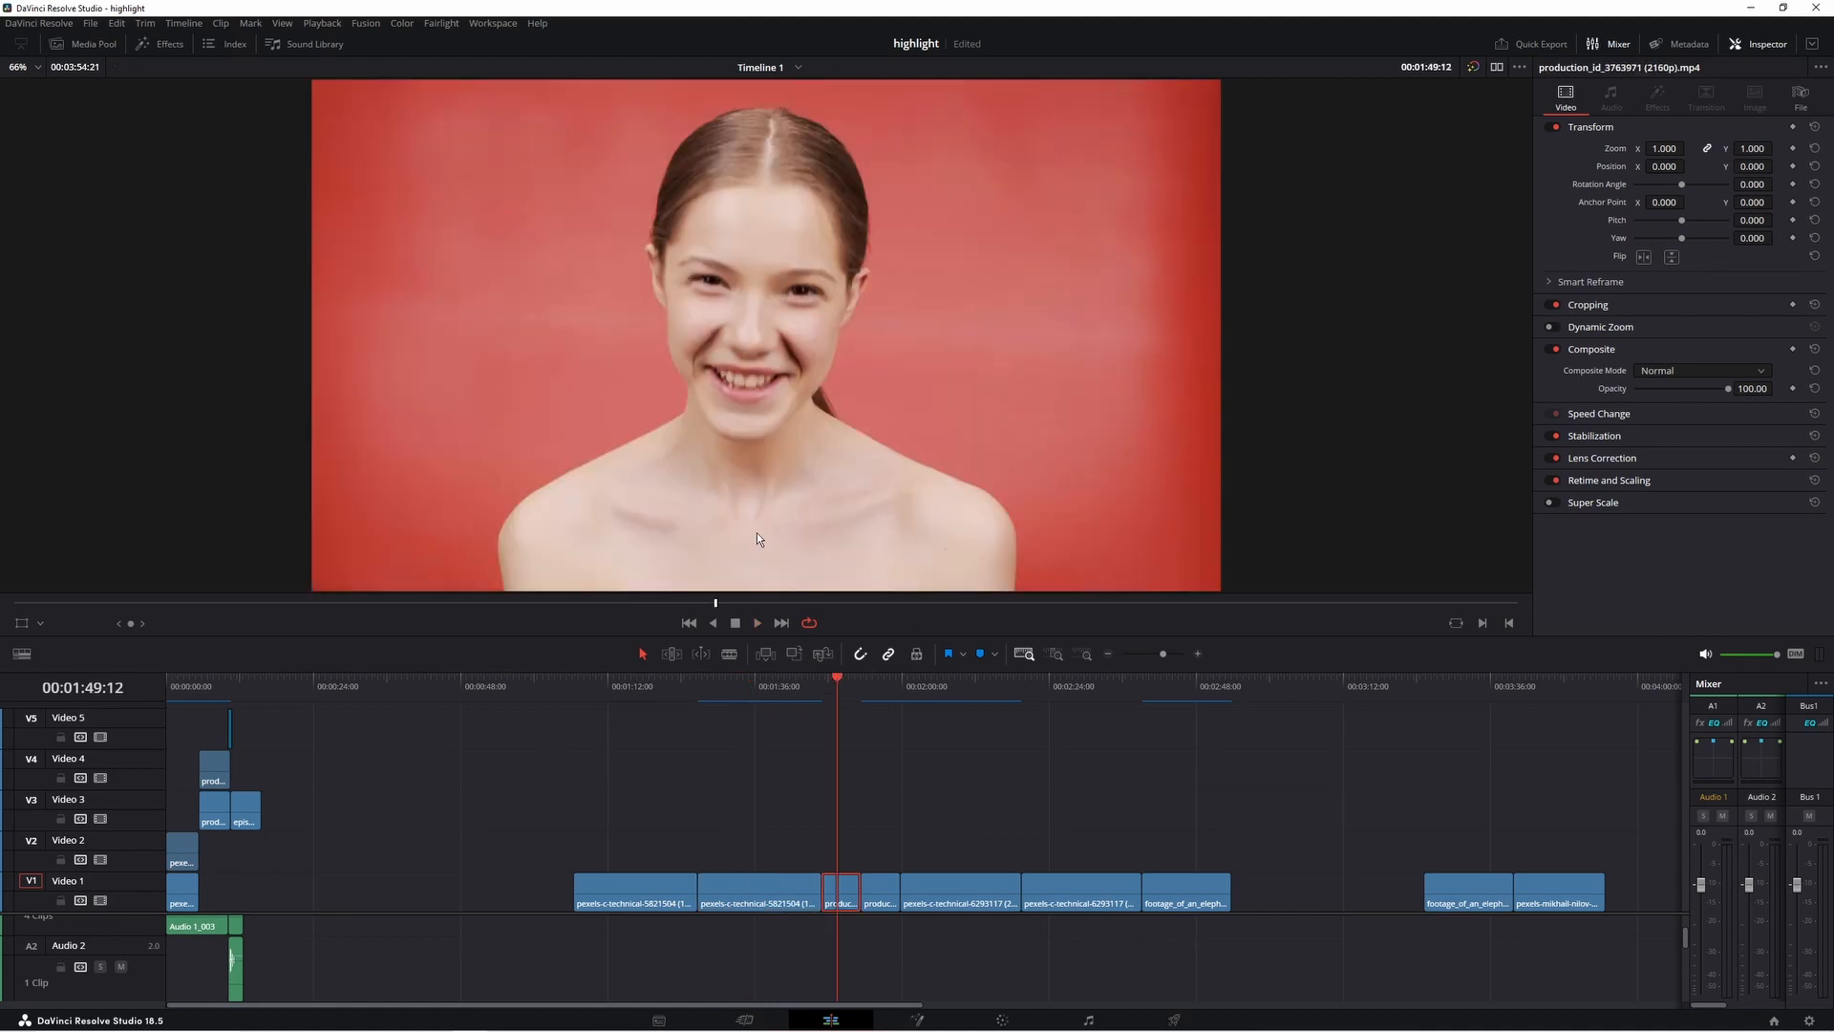
left_click(871, 684)
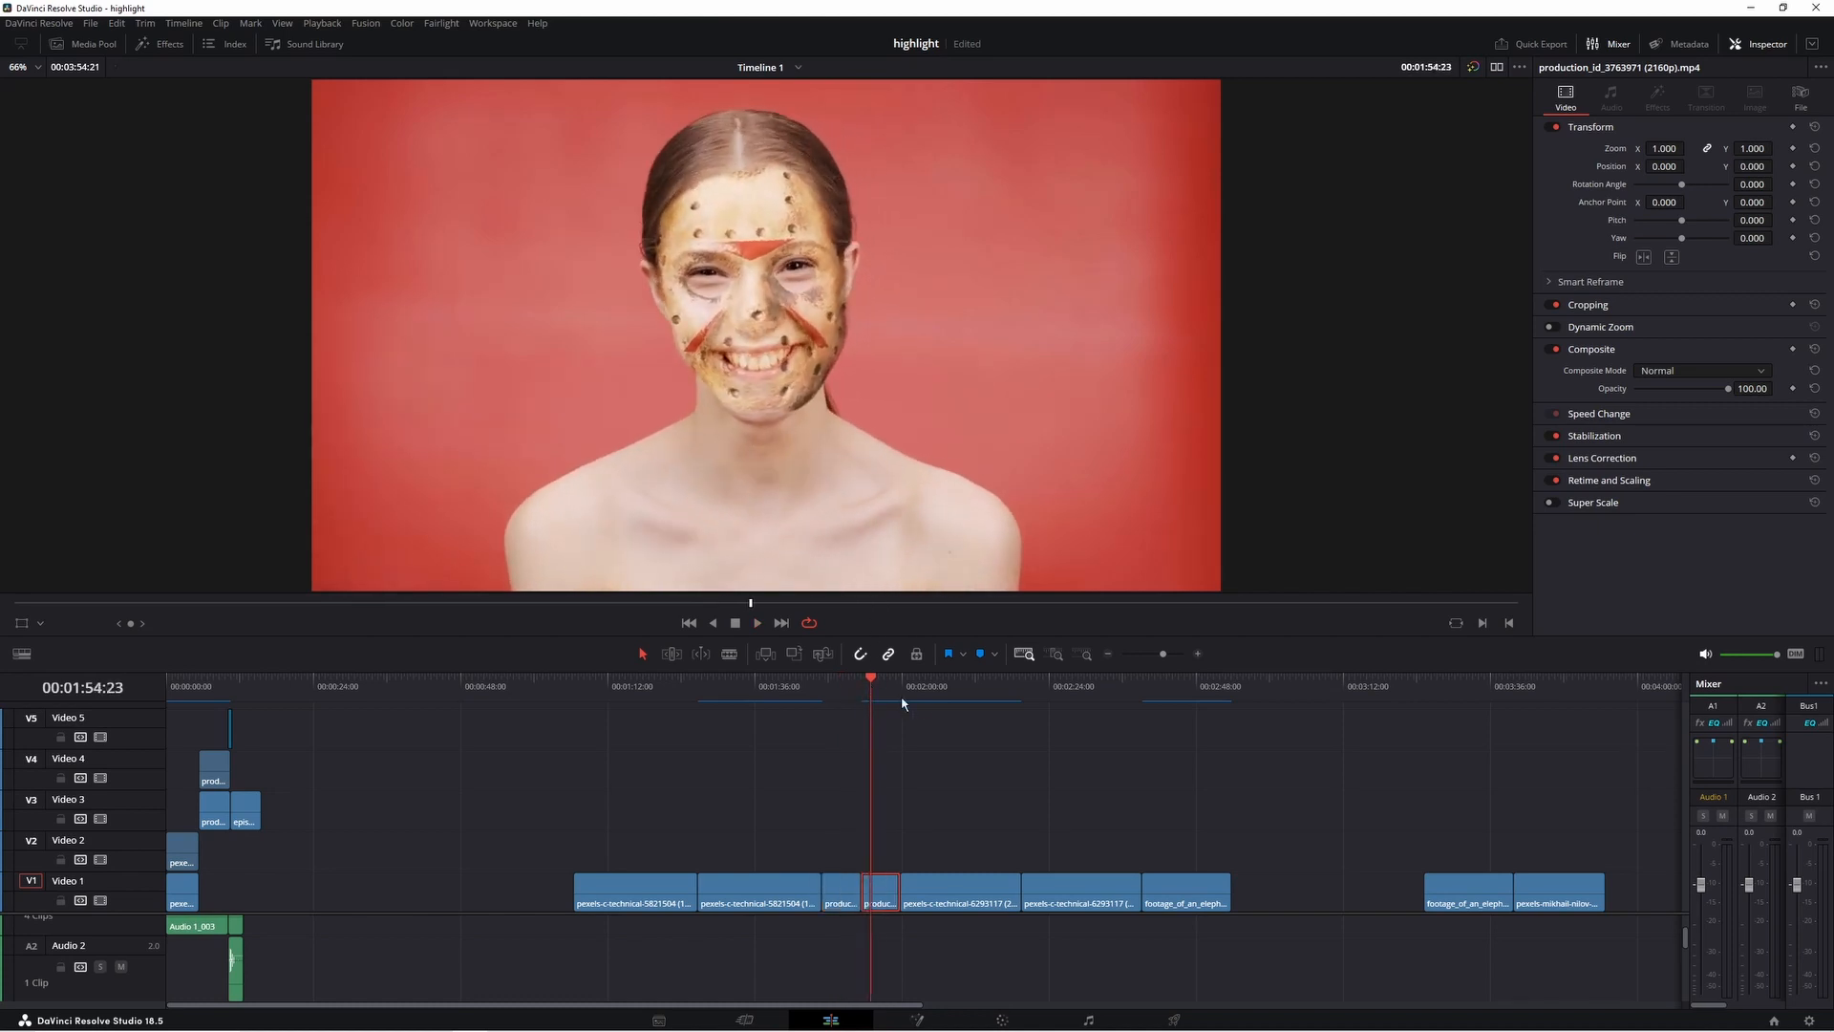
left_click(981, 684)
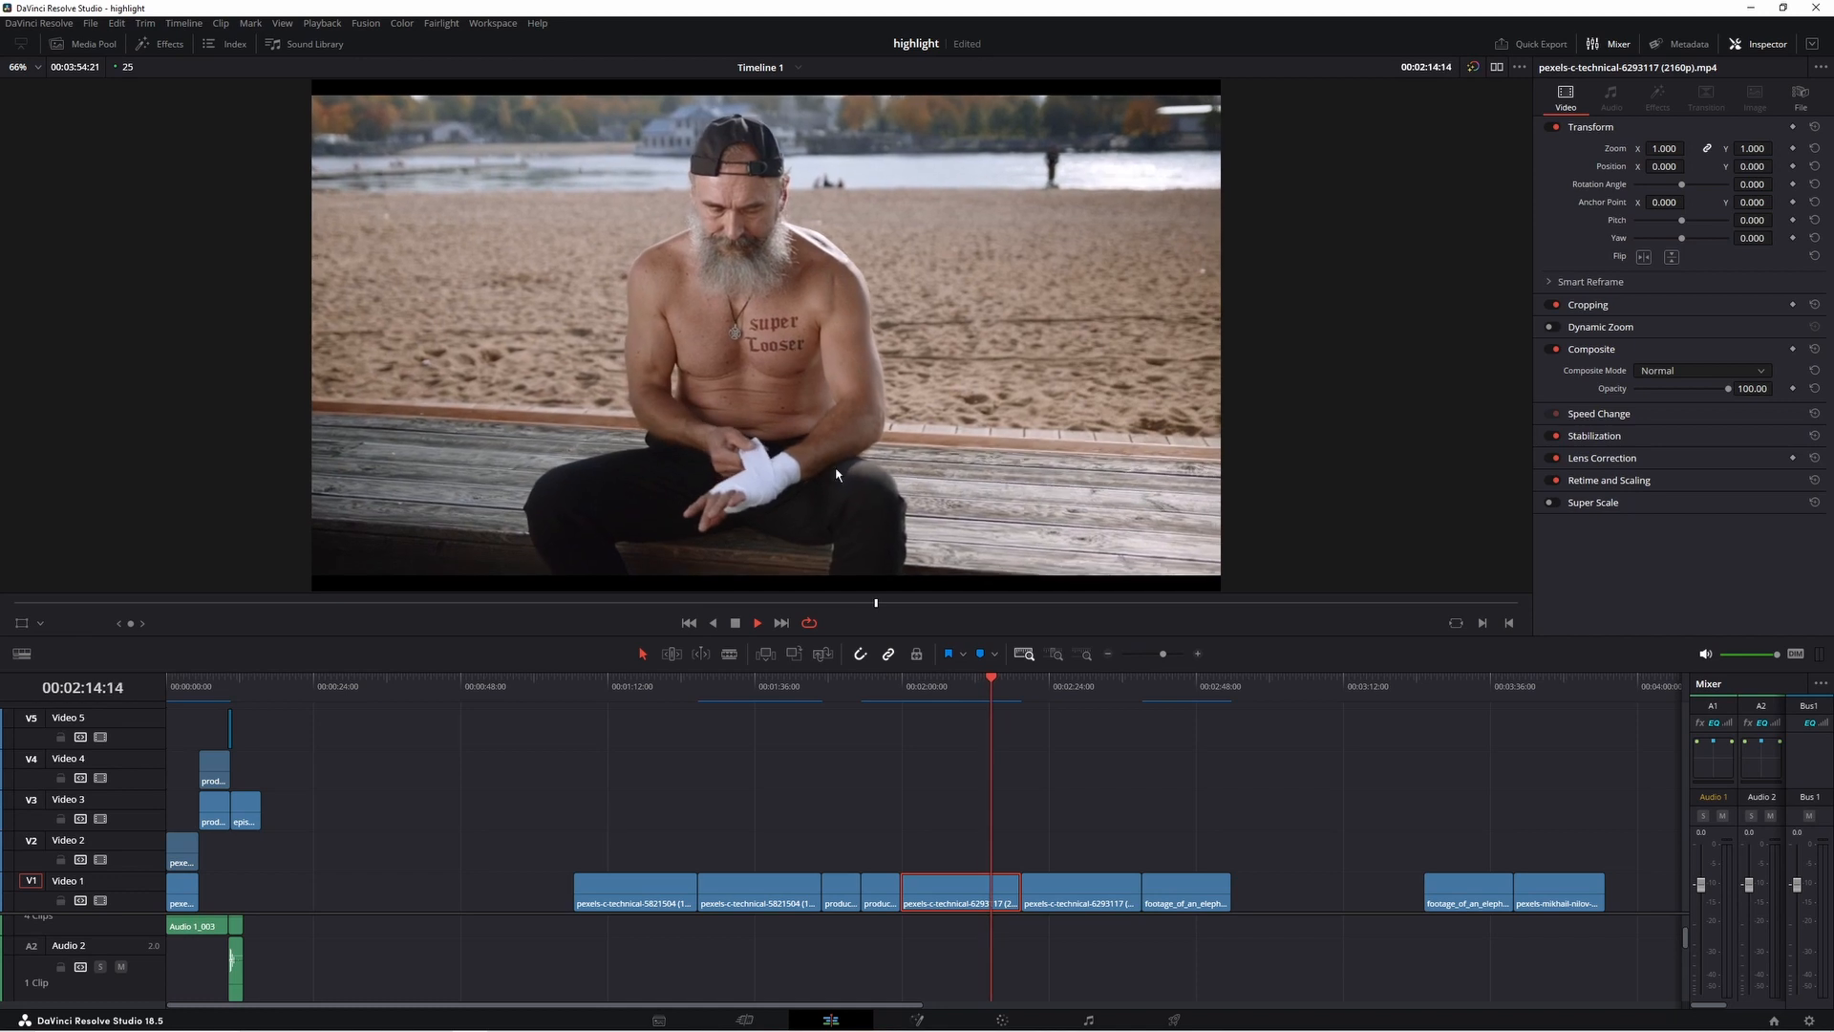
left_click(1150, 685)
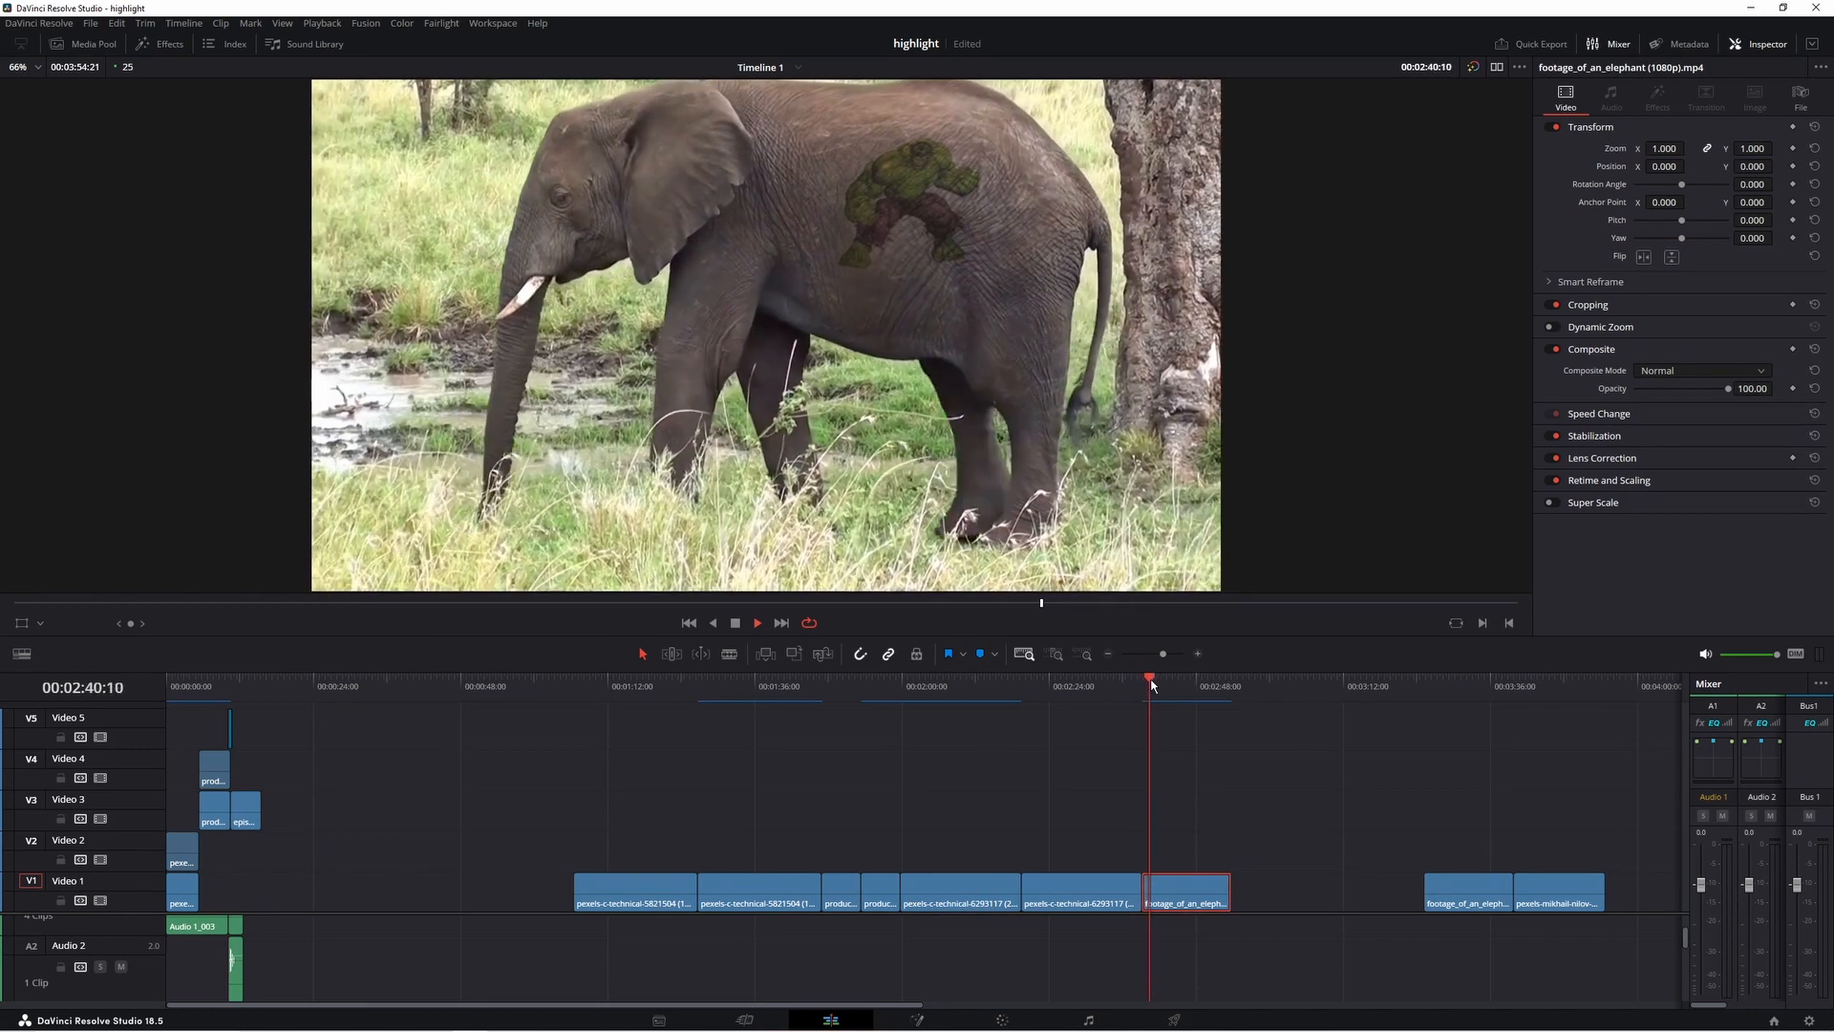
key("space")
left_click_drag(1408, 682, 1423, 685)
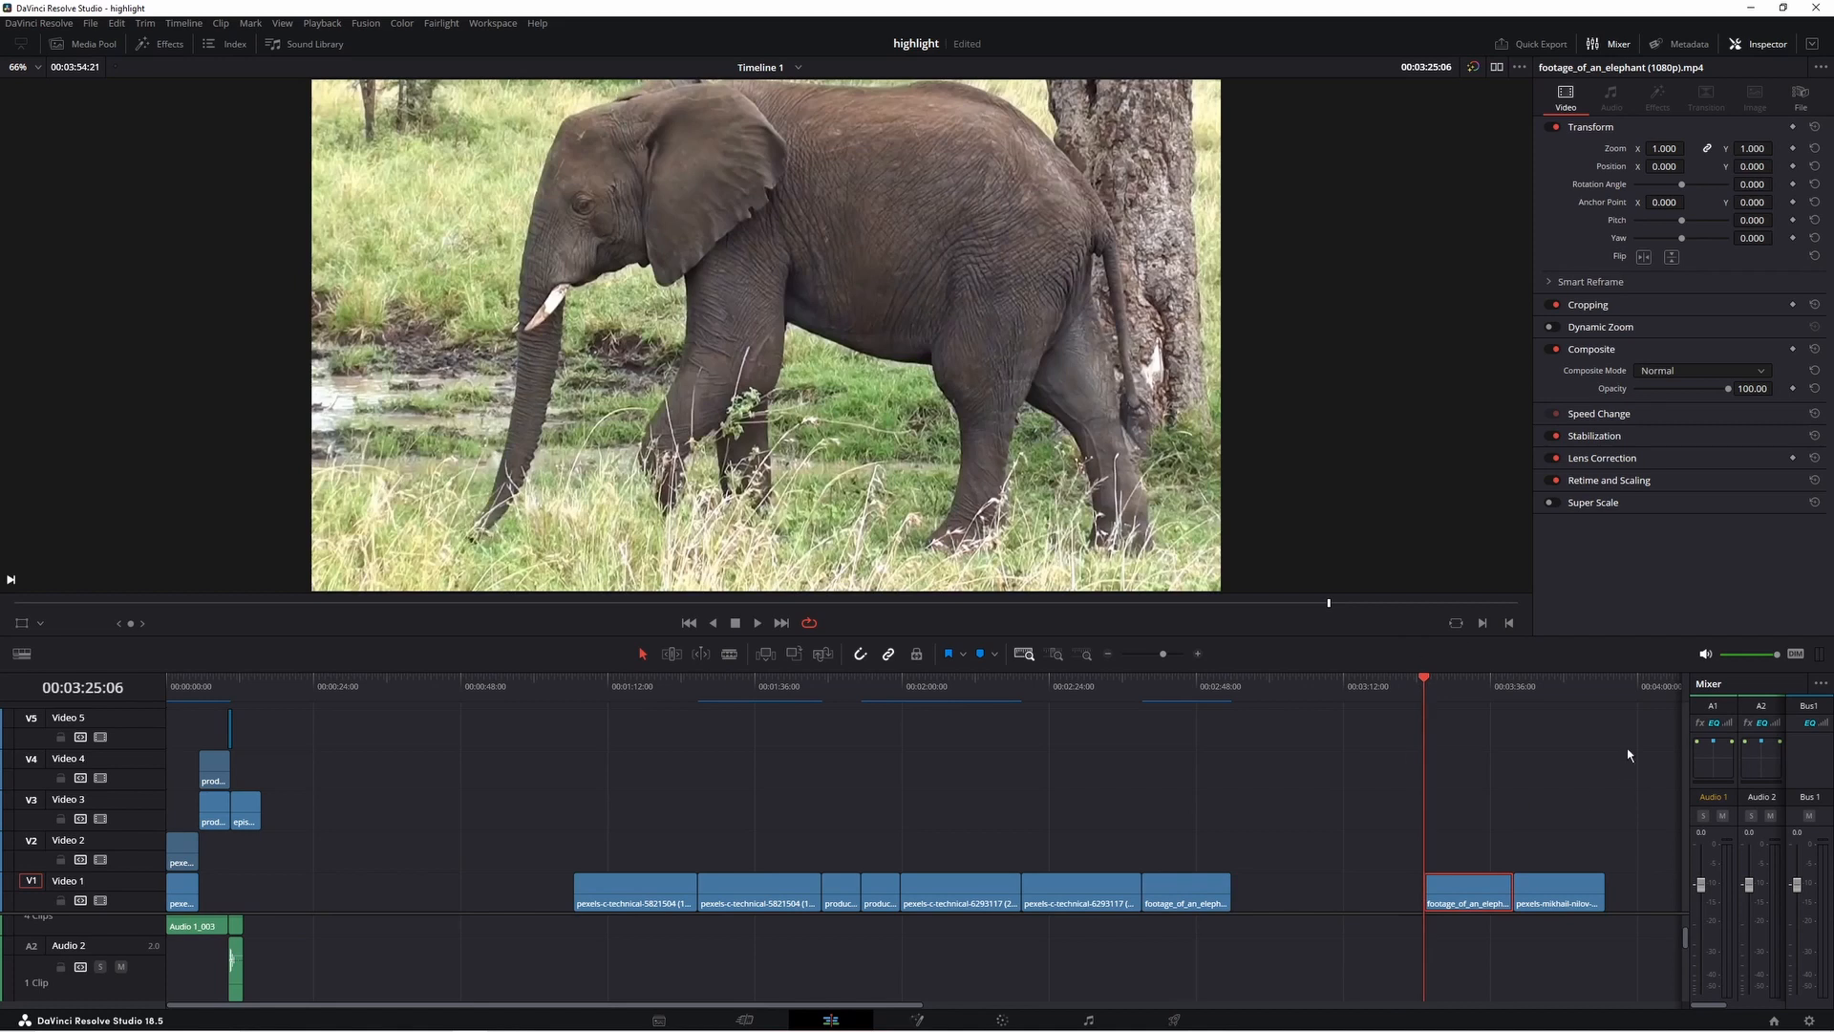
left_click(96, 47)
left_click(218, 943)
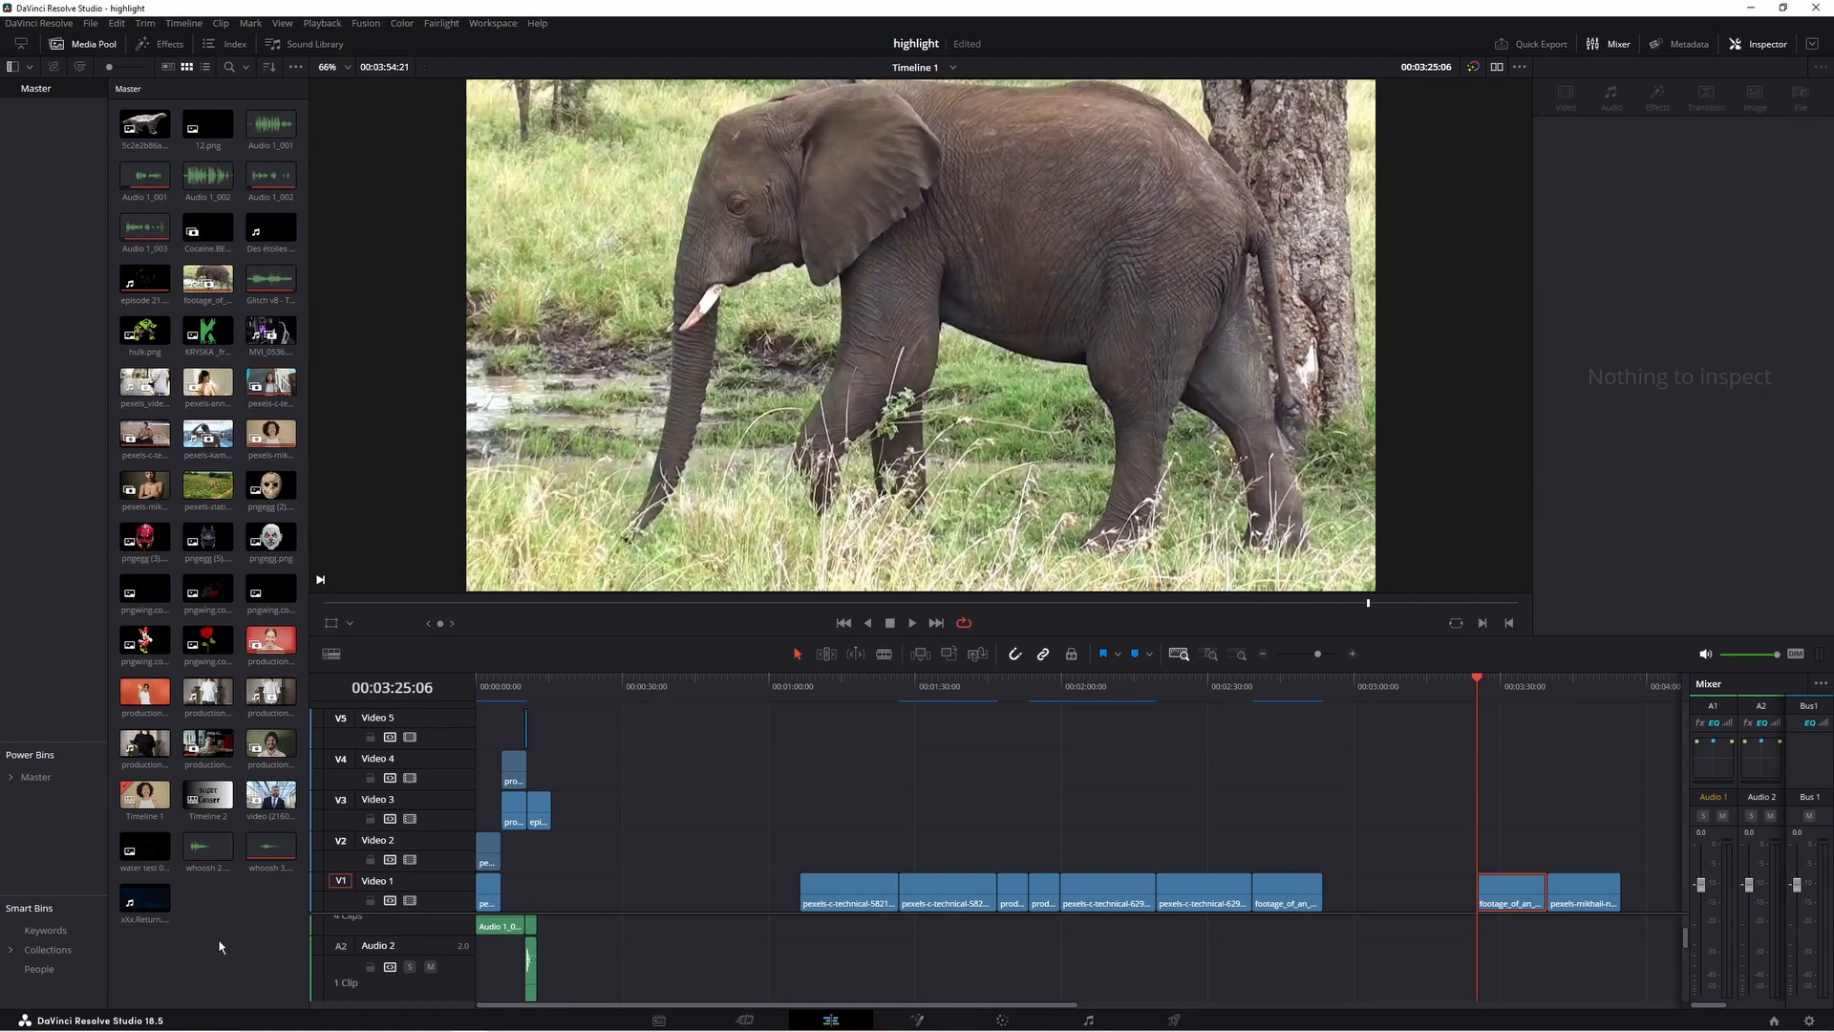
right_click(220, 947)
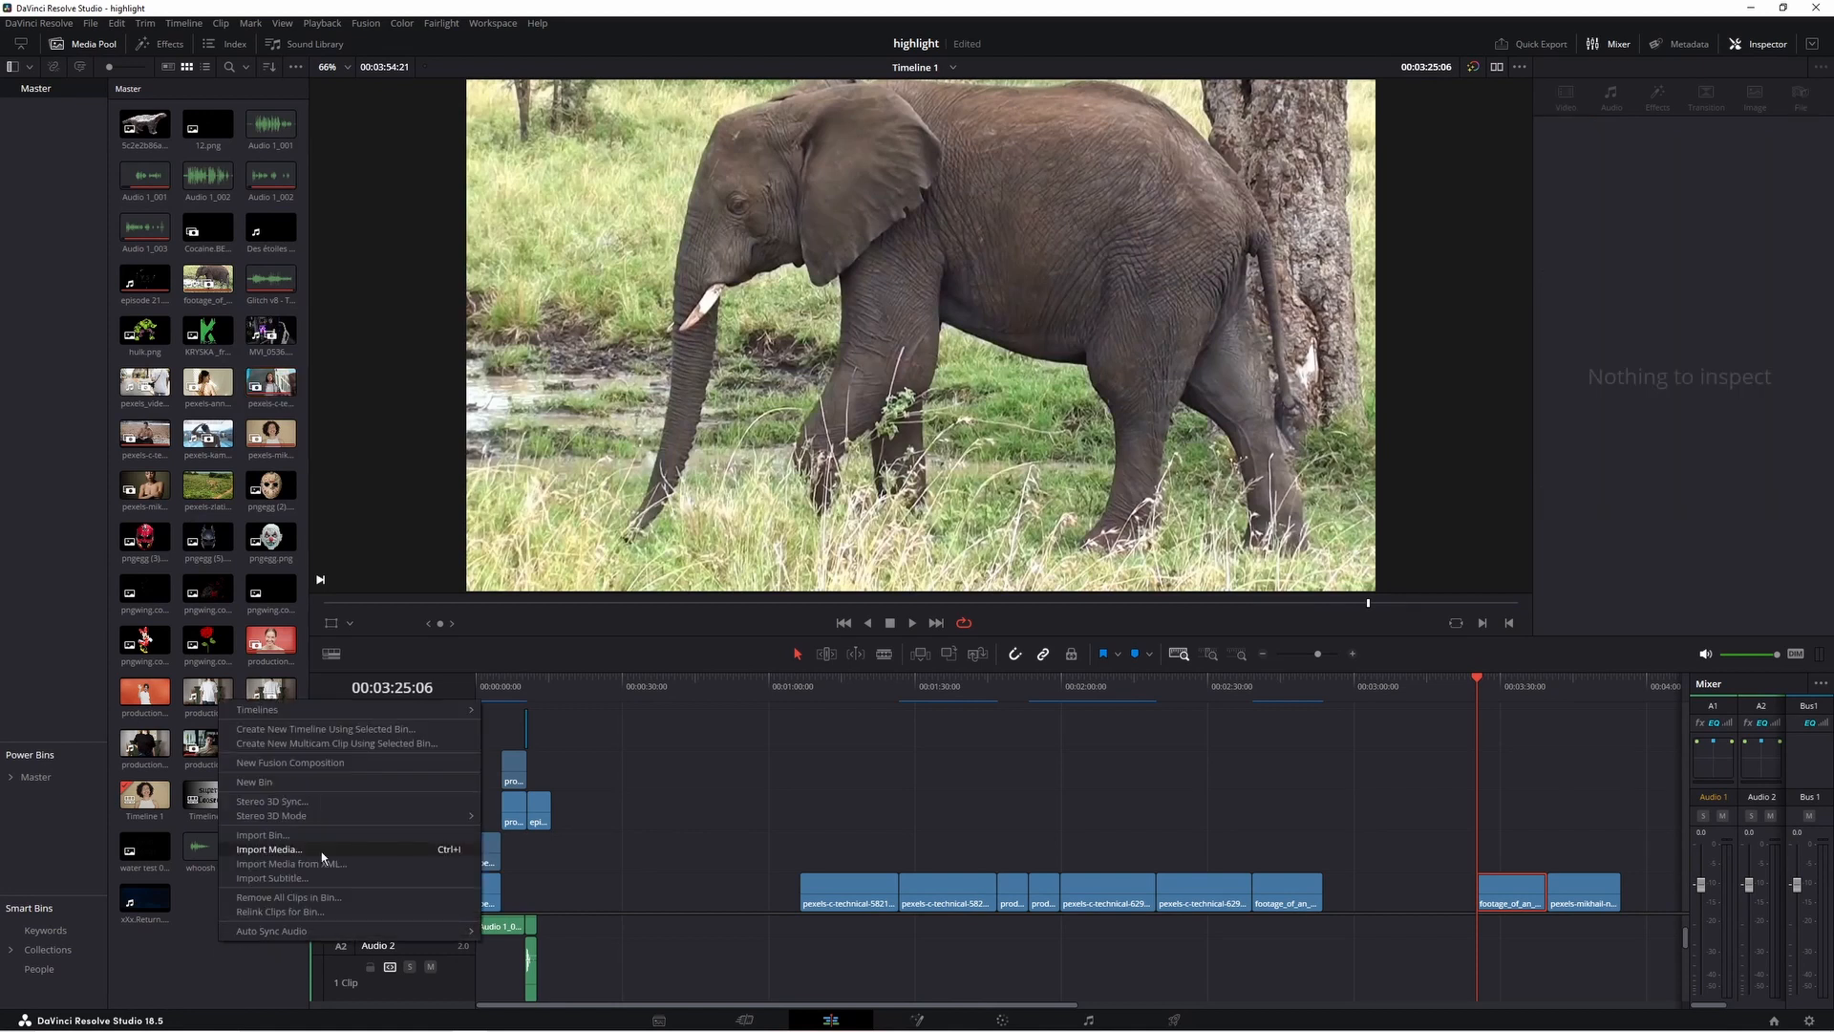
left_click(201, 940)
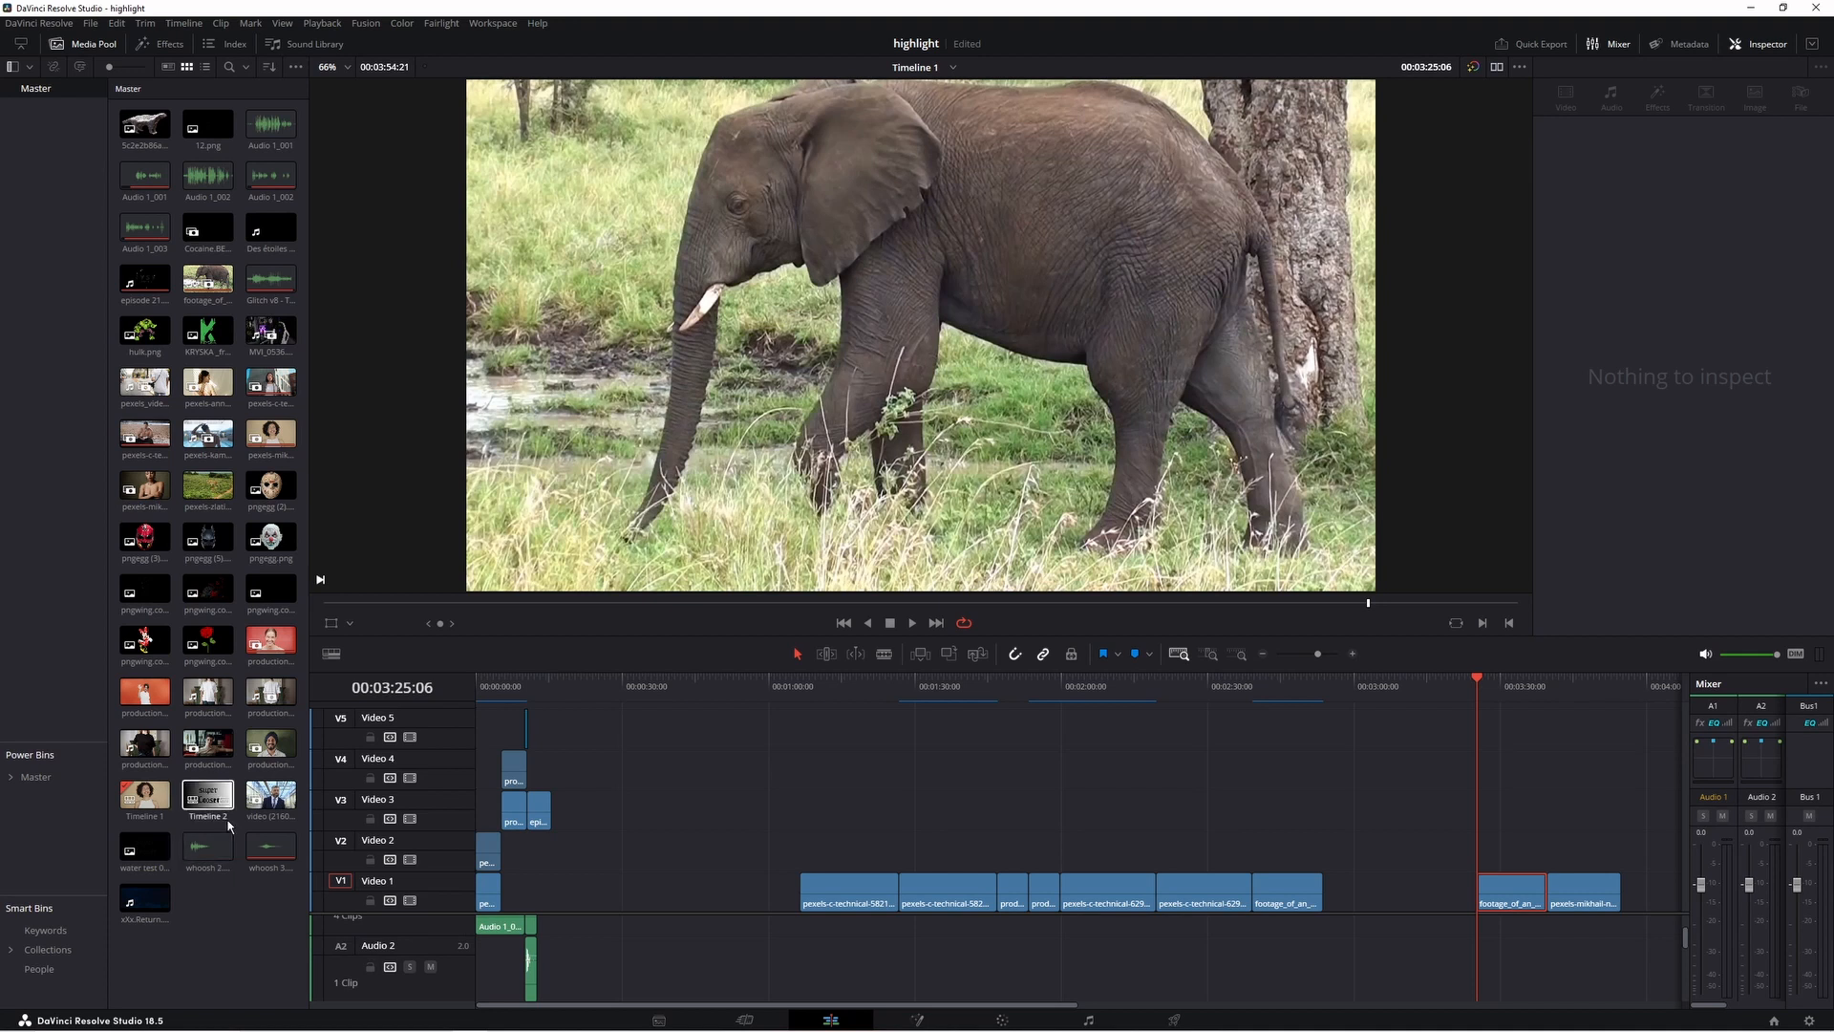
left_click(207, 744)
left_click(1630, 687)
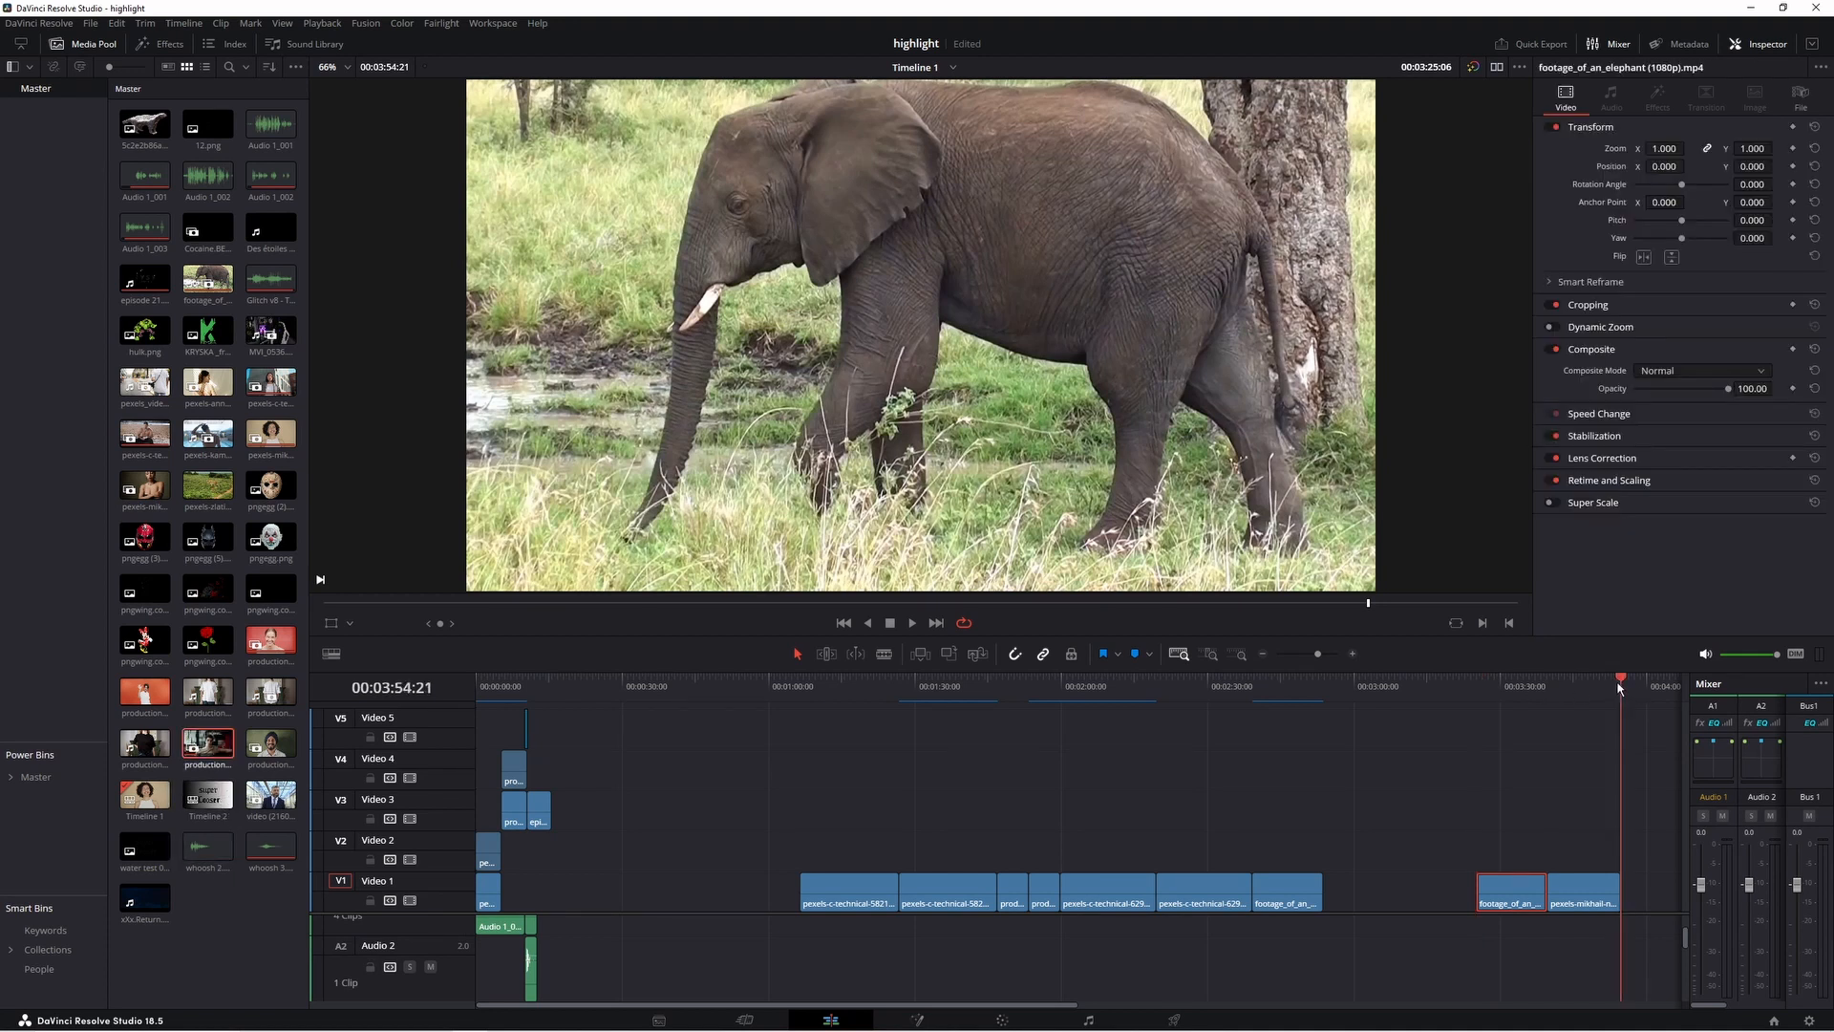
left_click(210, 755)
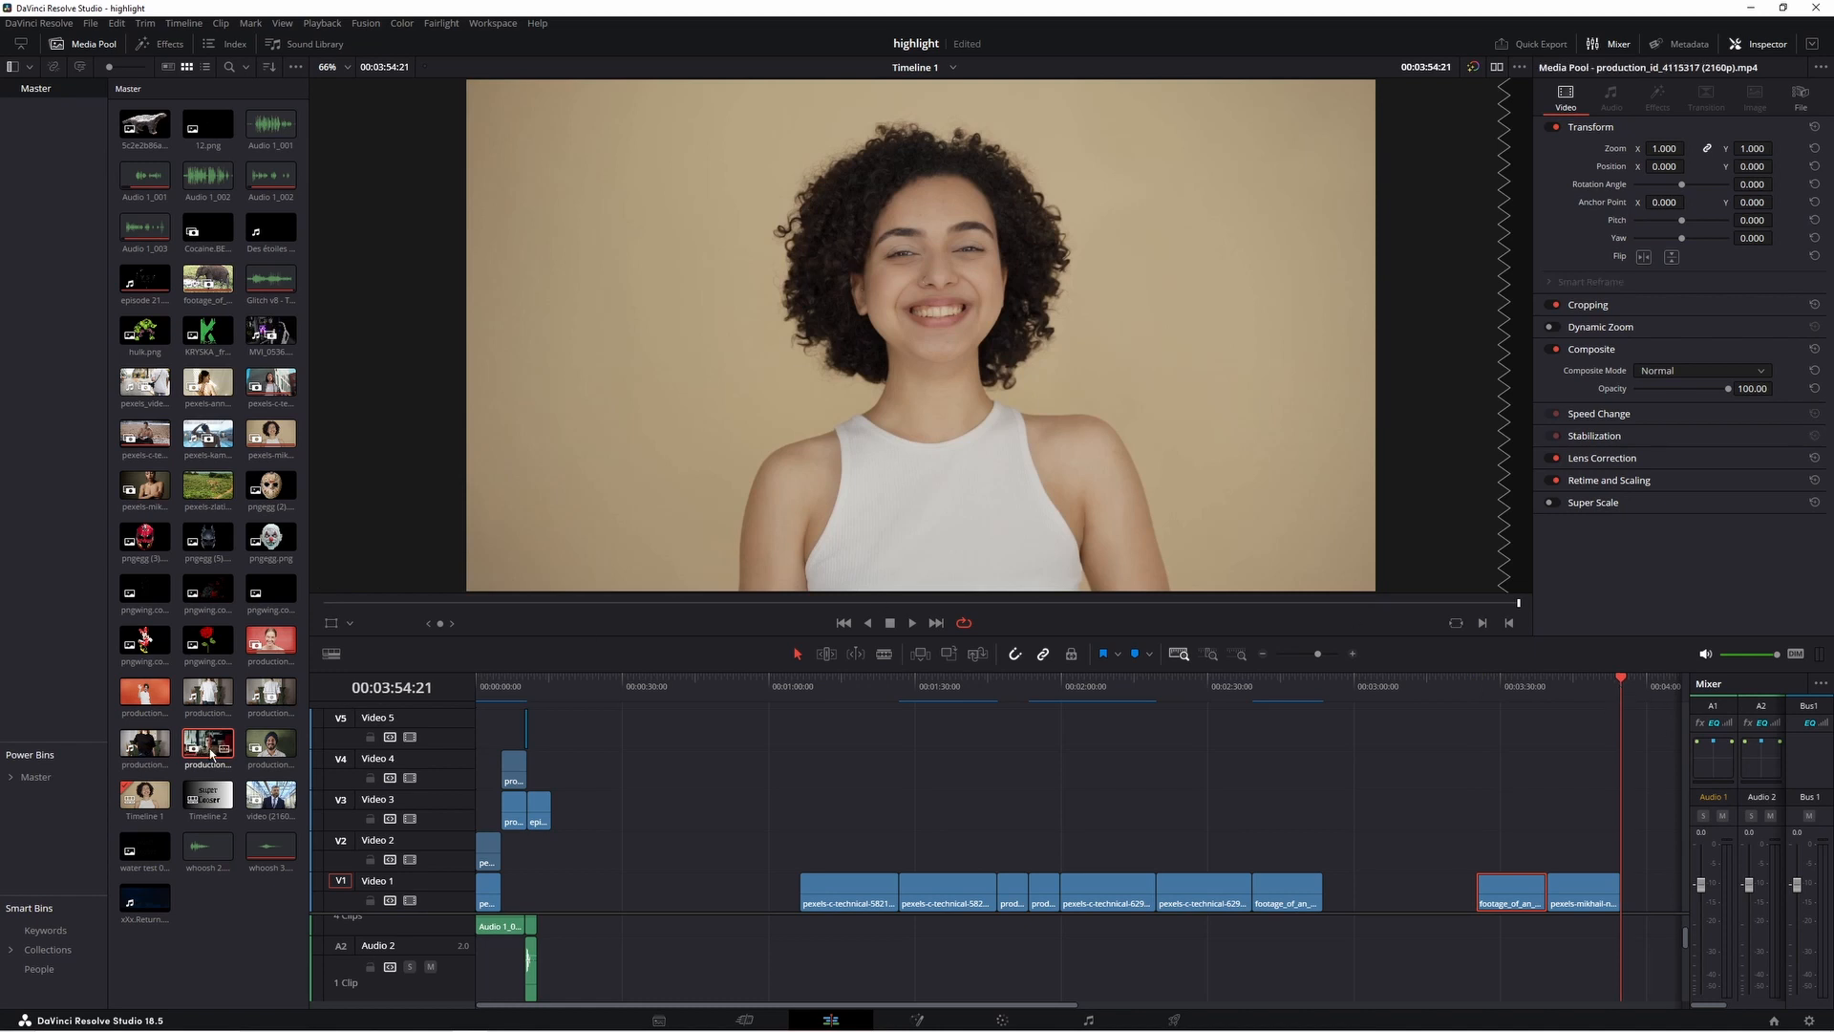
key("F9")
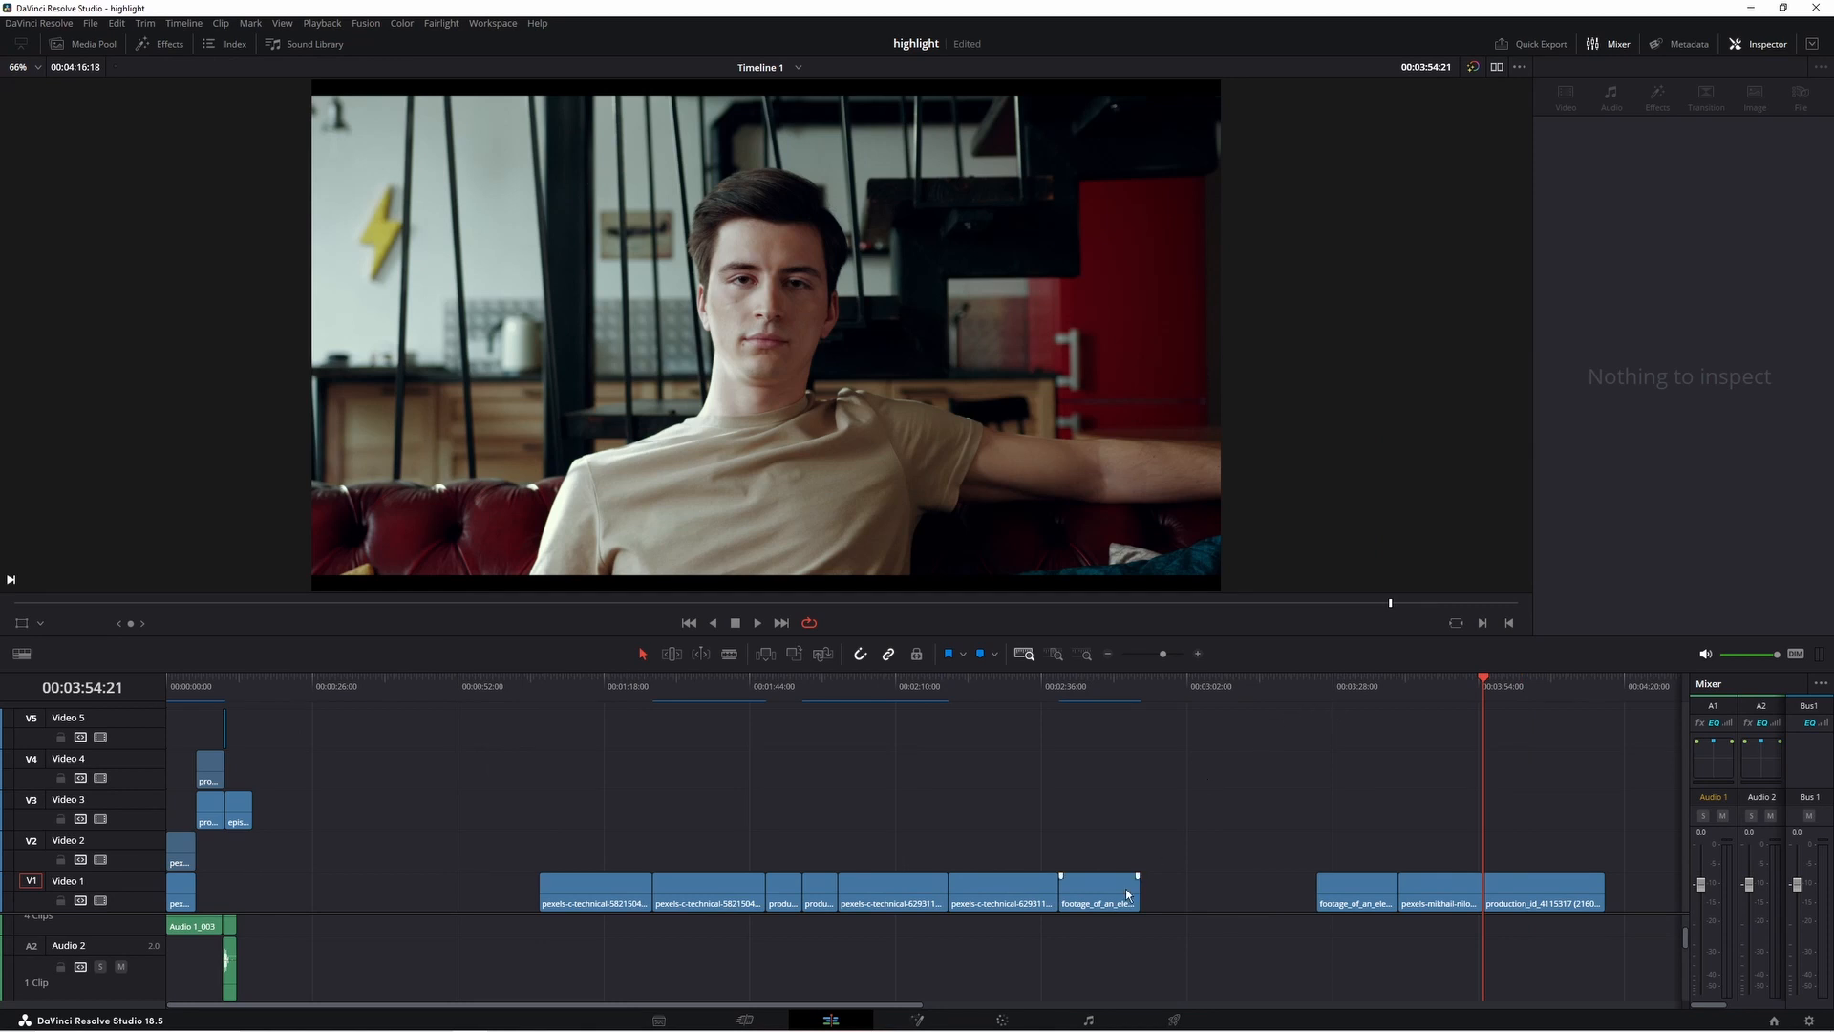
Switch to the Color page and select clip 14, the elephant shot without a tattoo
left_click(1006, 1021)
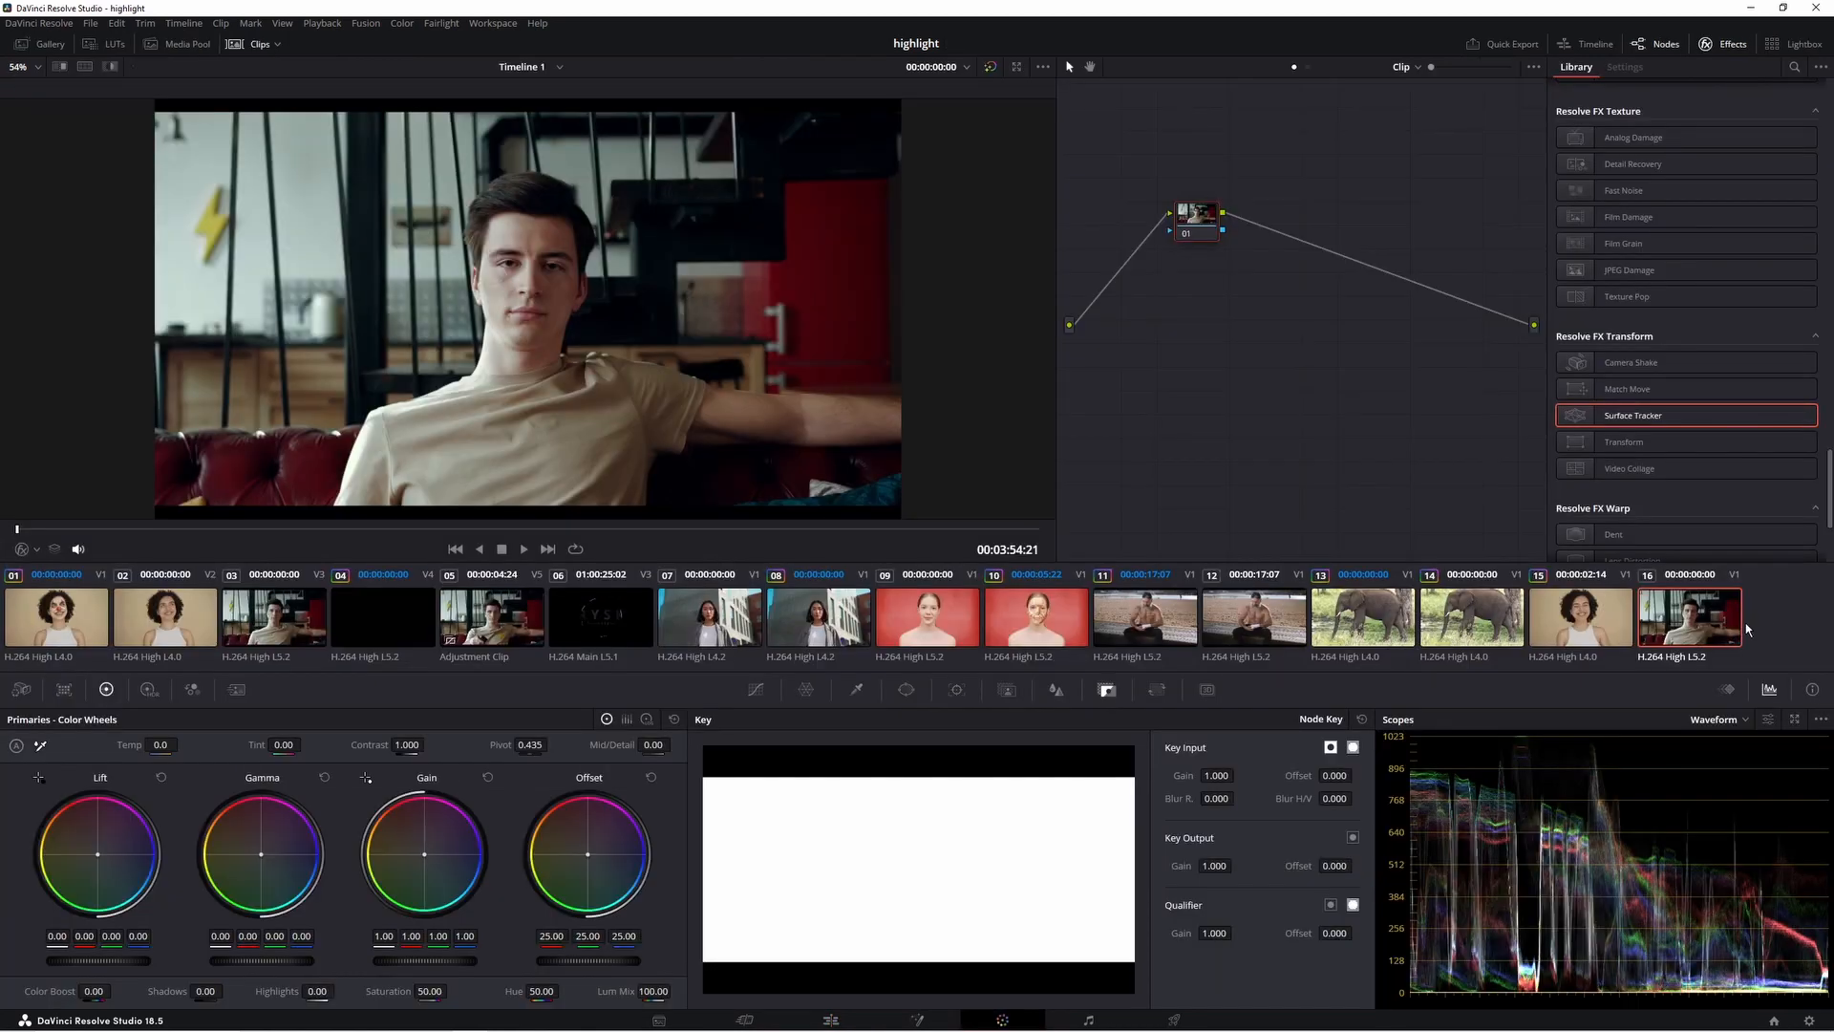
left_click(254, 50)
left_click(254, 50)
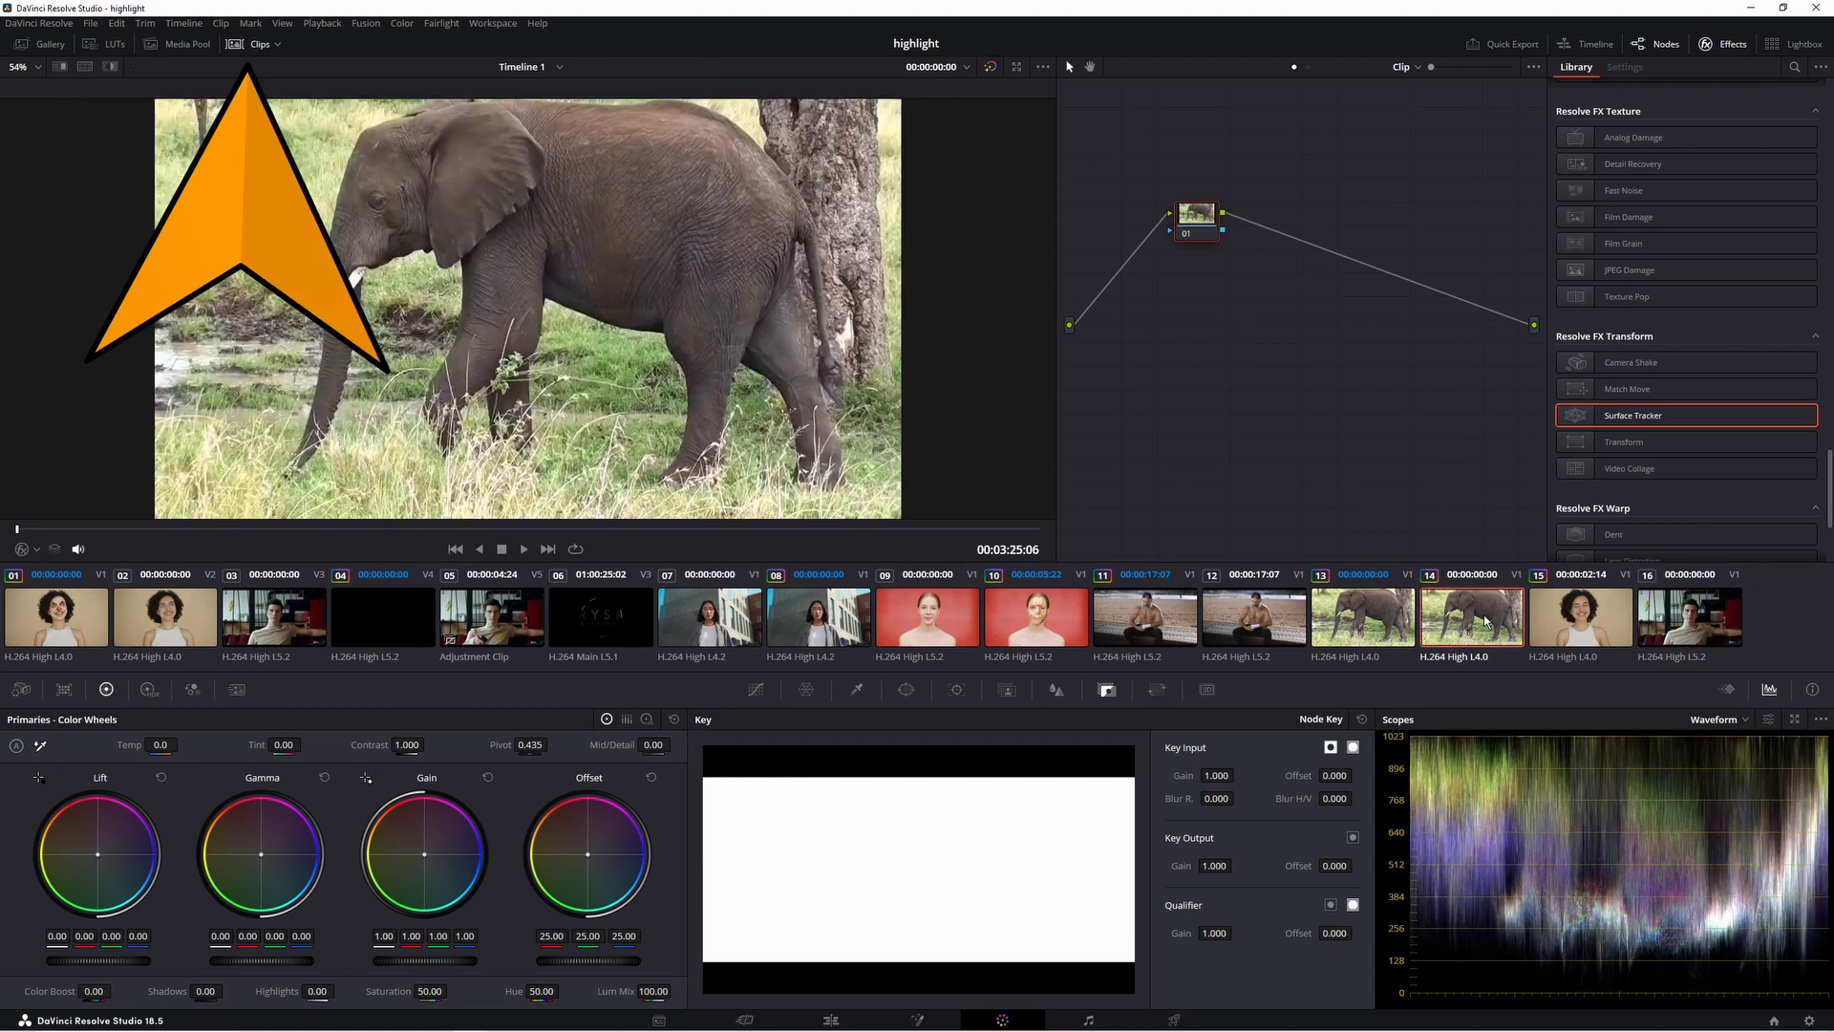
left_click(1410, 601)
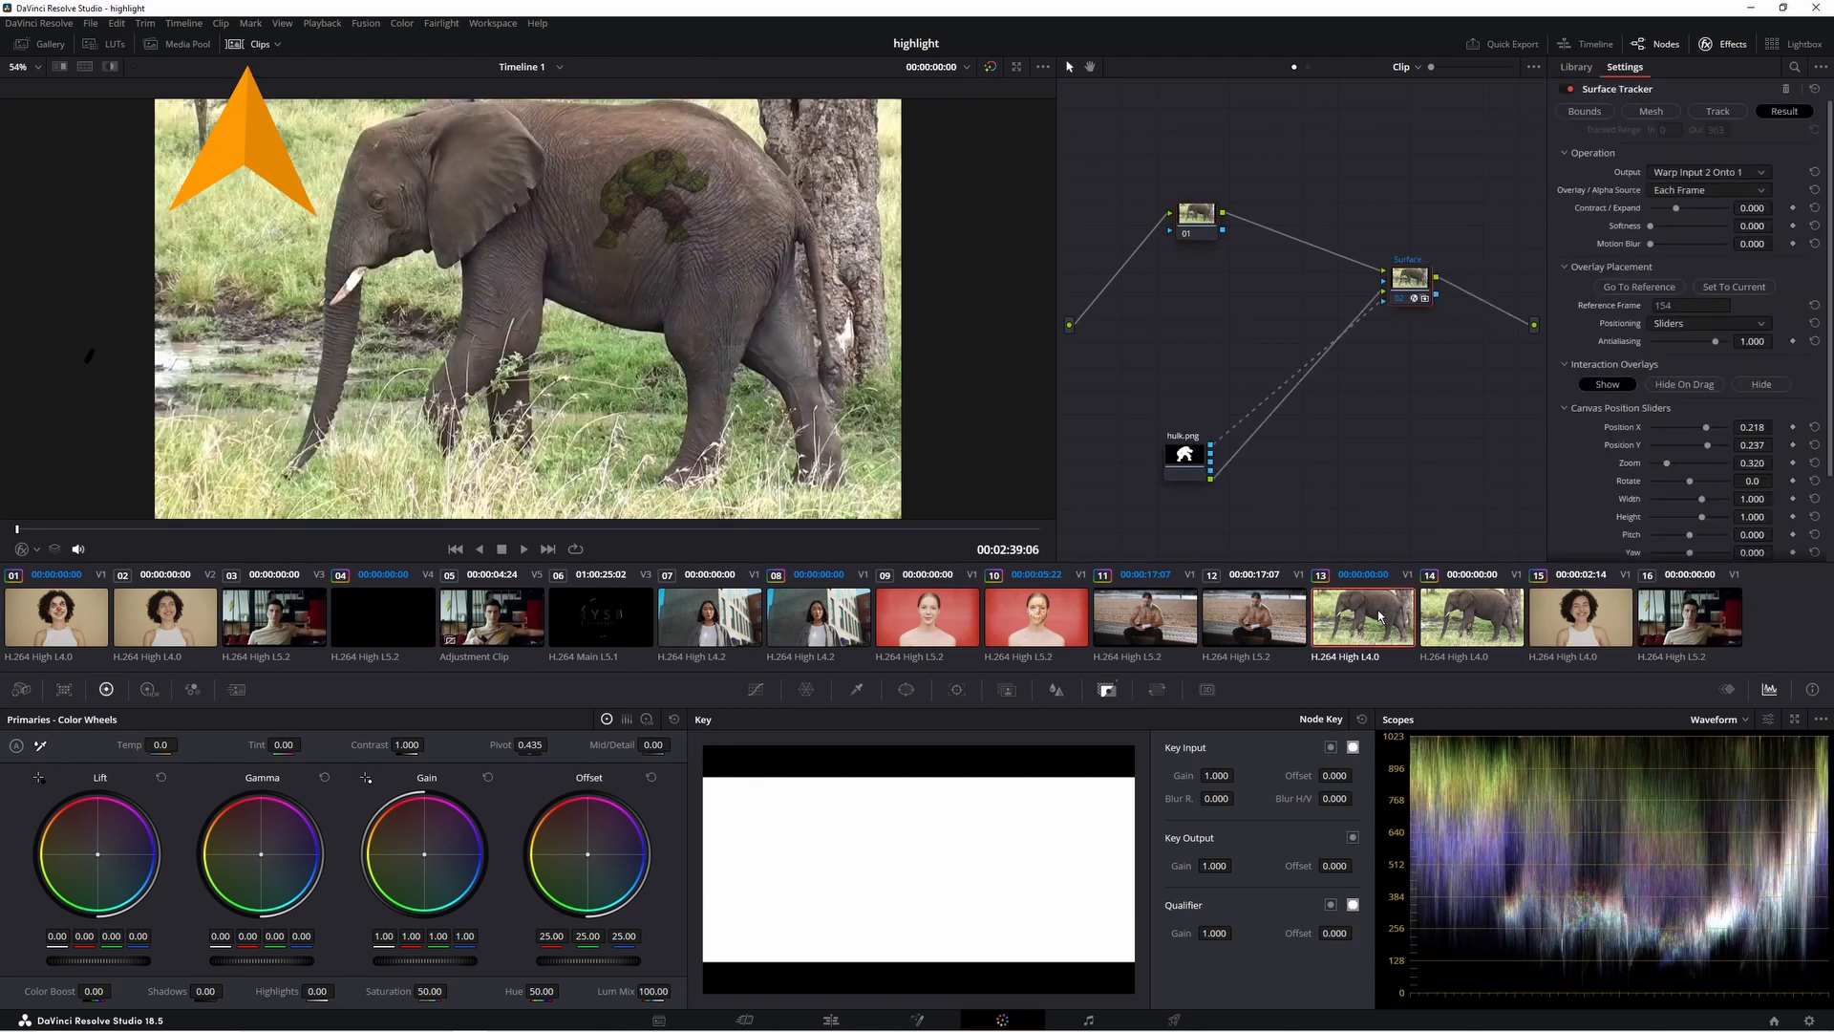
left_click(1469, 627)
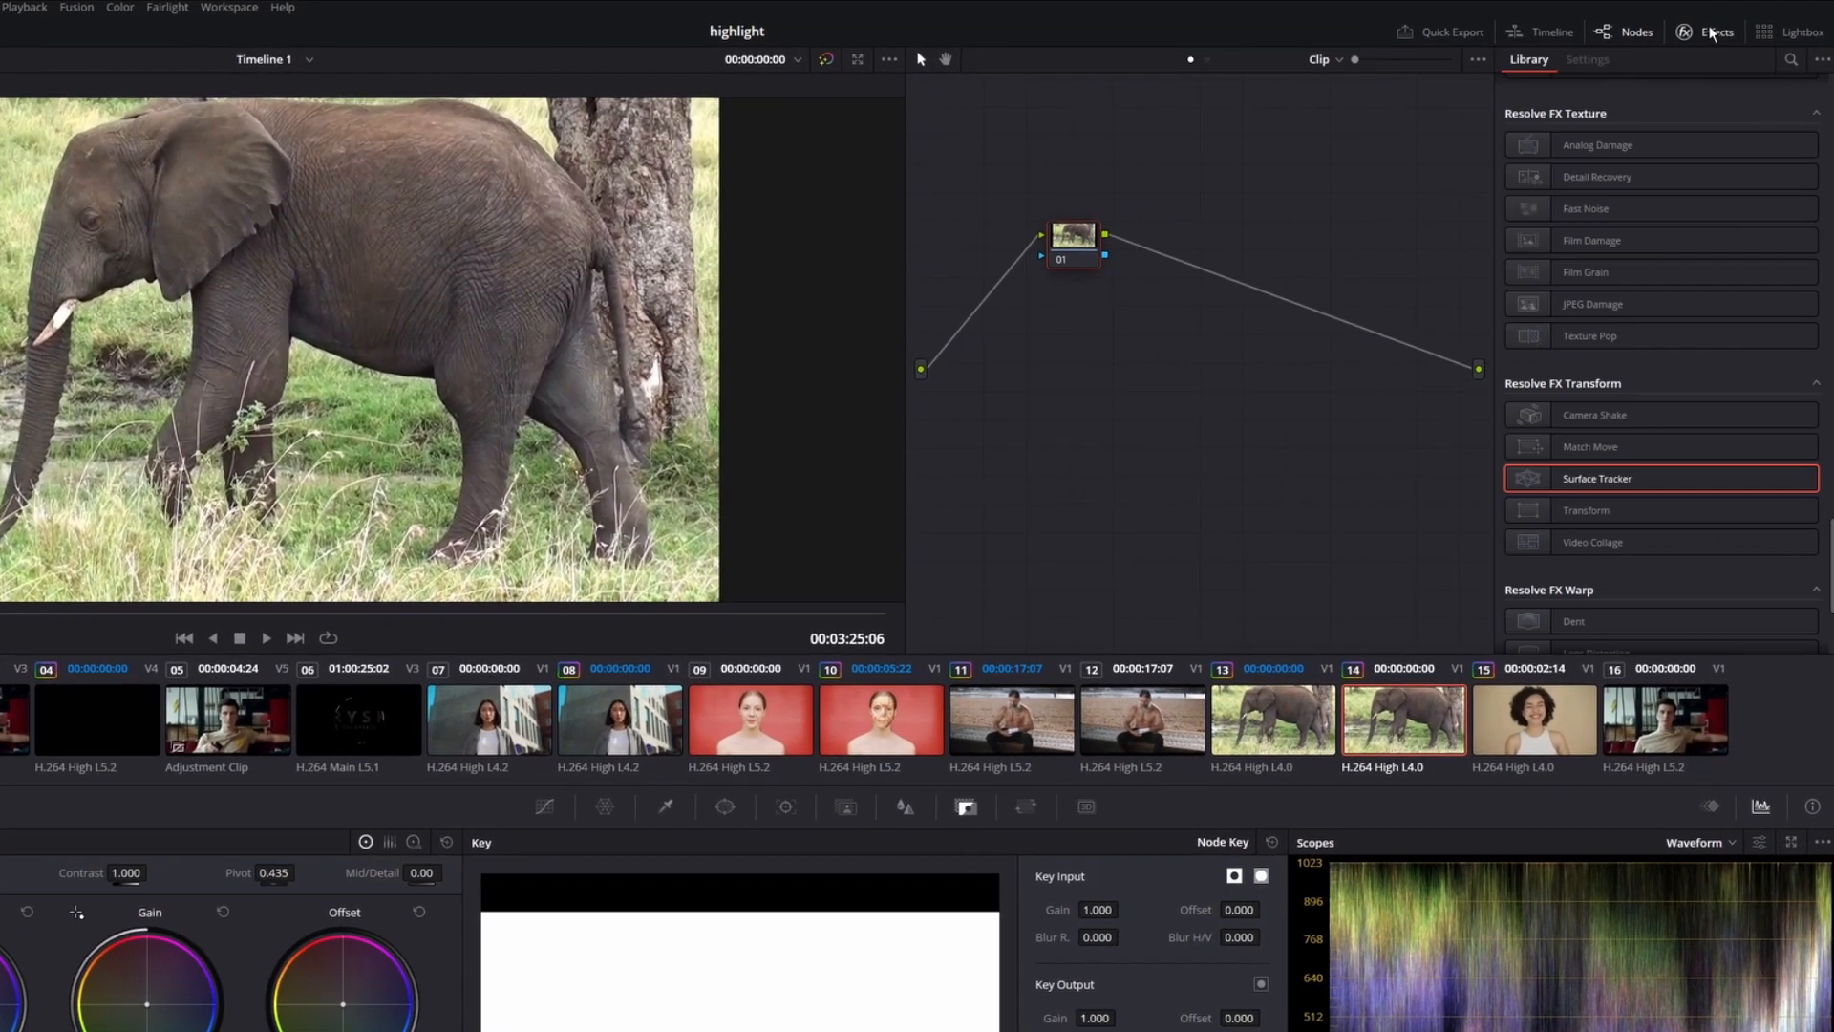
Add the Surface Tracker effect as a node between node 01 and the output
left_click(1791, 59)
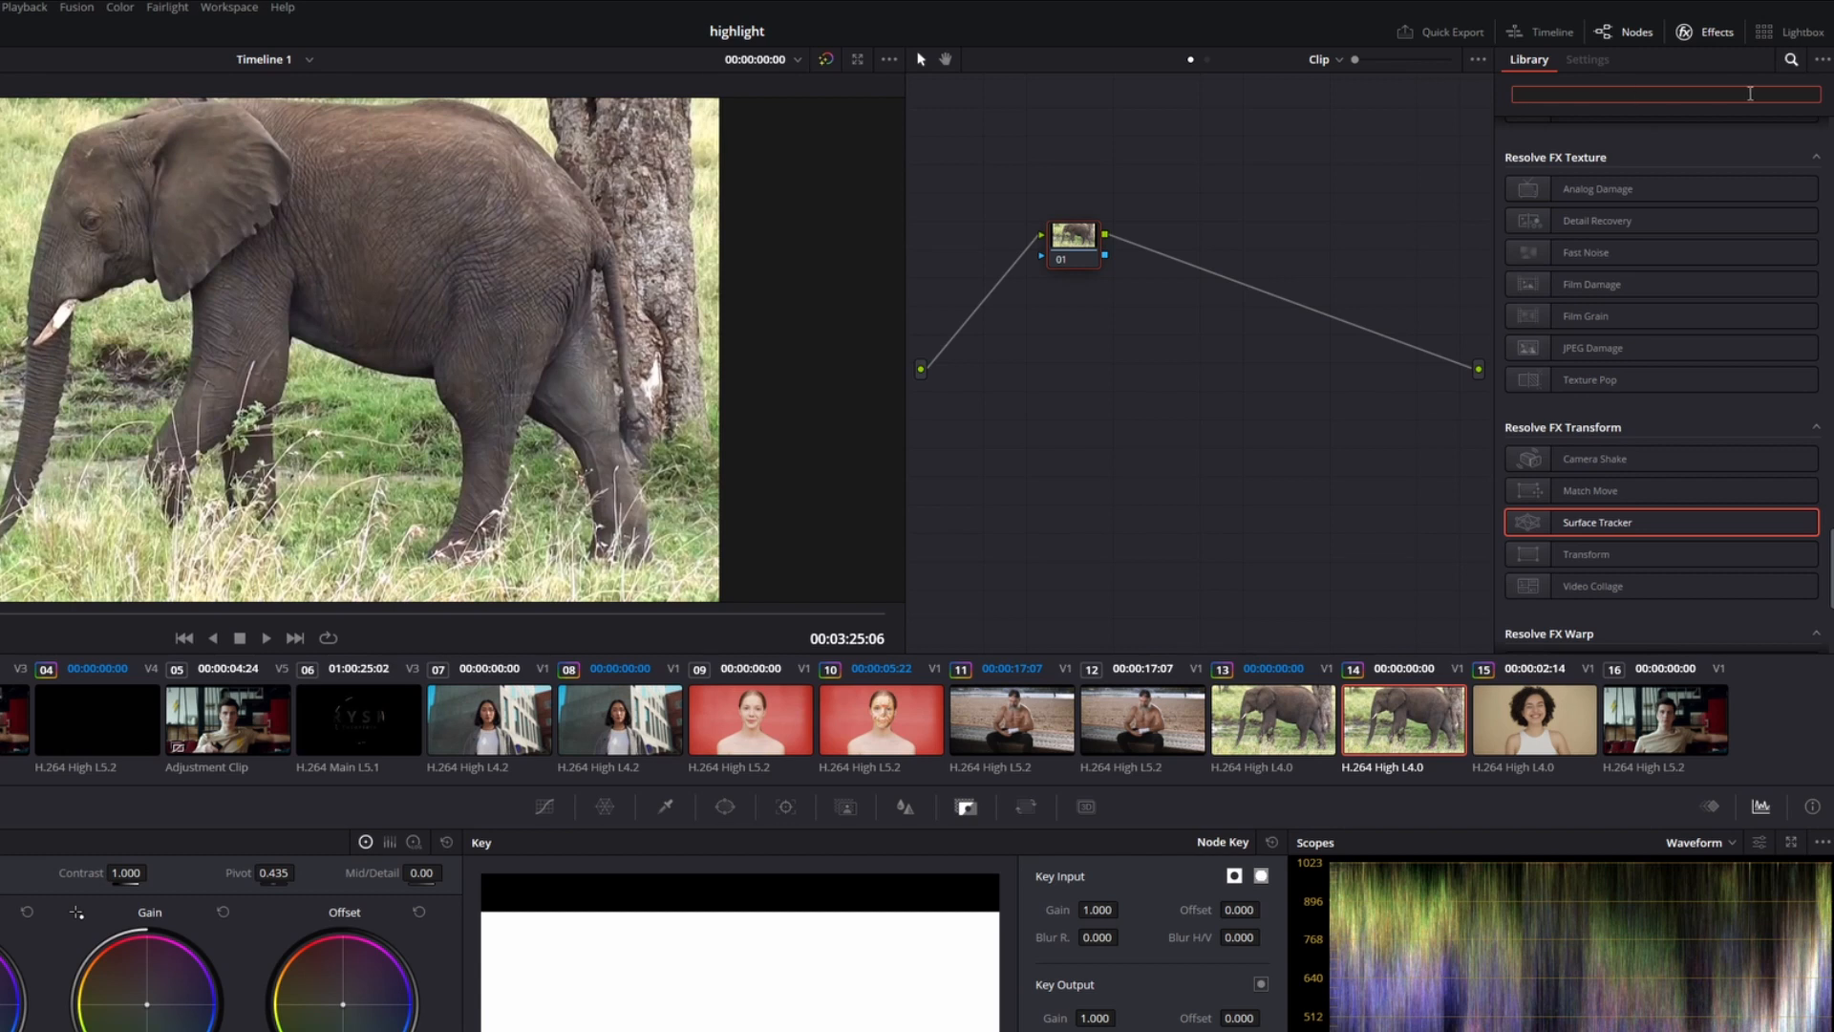
left_click(1788, 60)
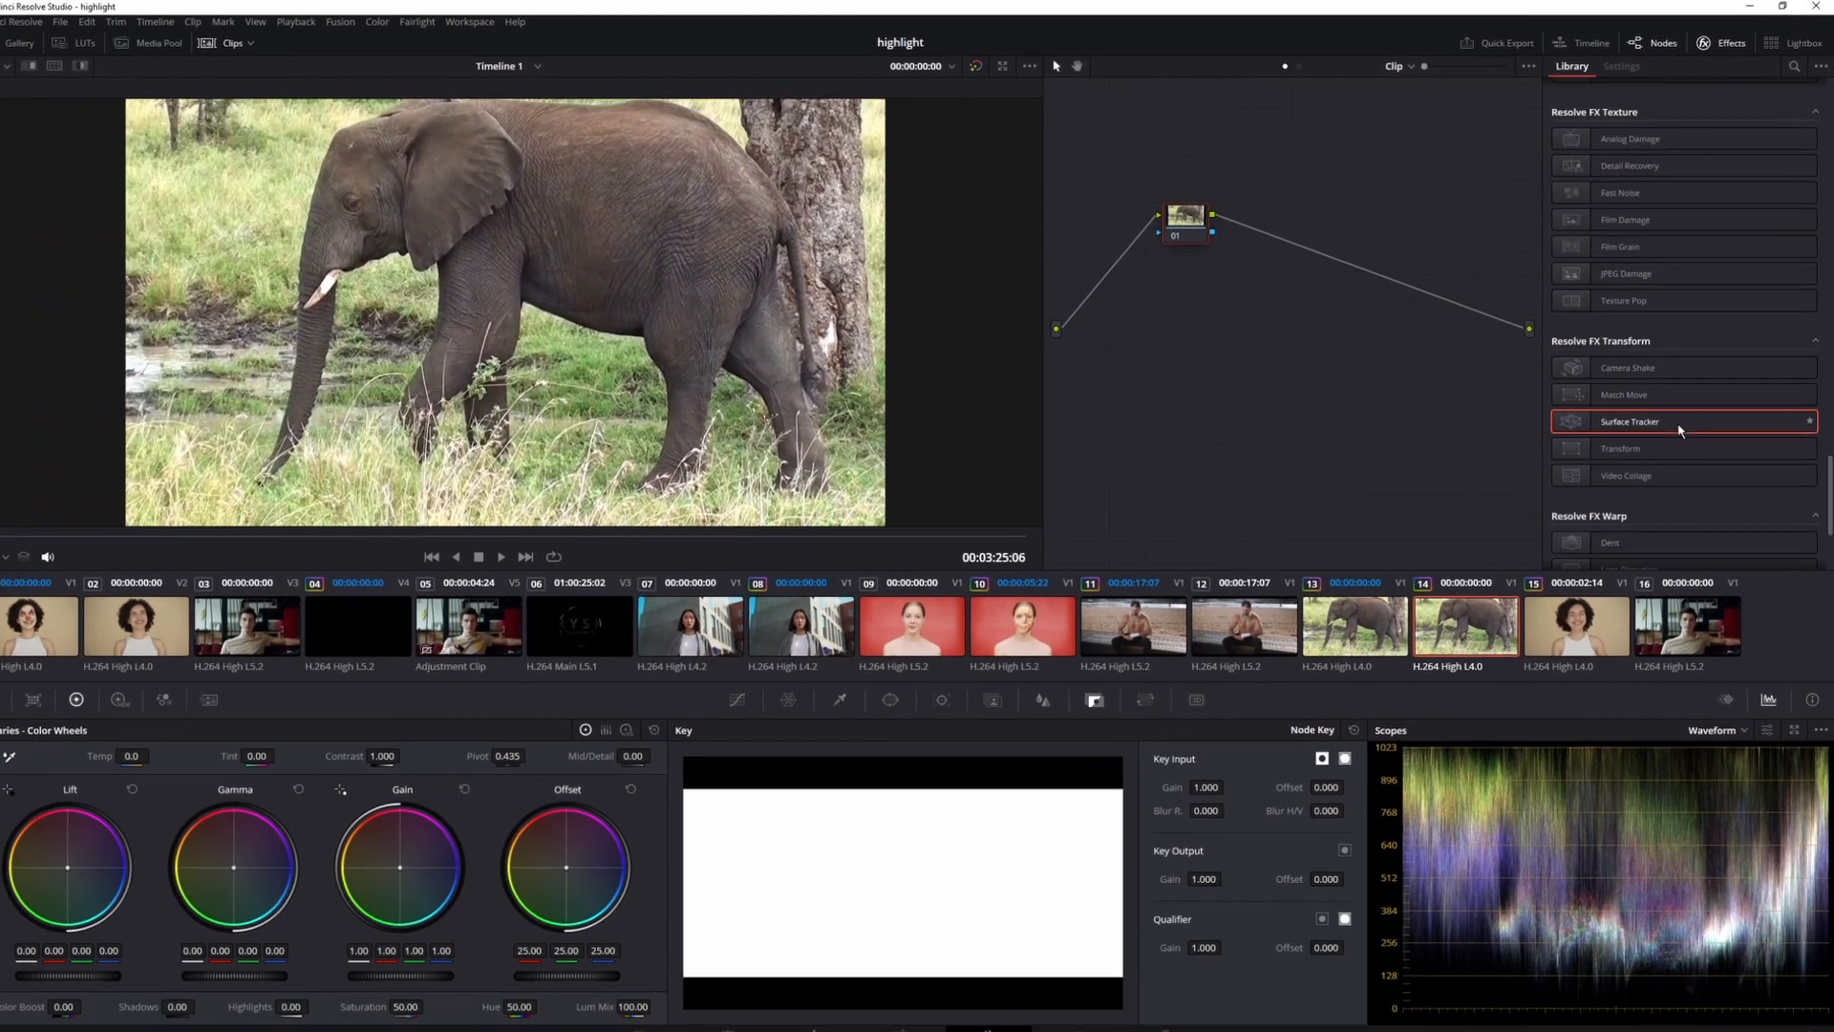
left_click_drag(1590, 478, 1414, 287)
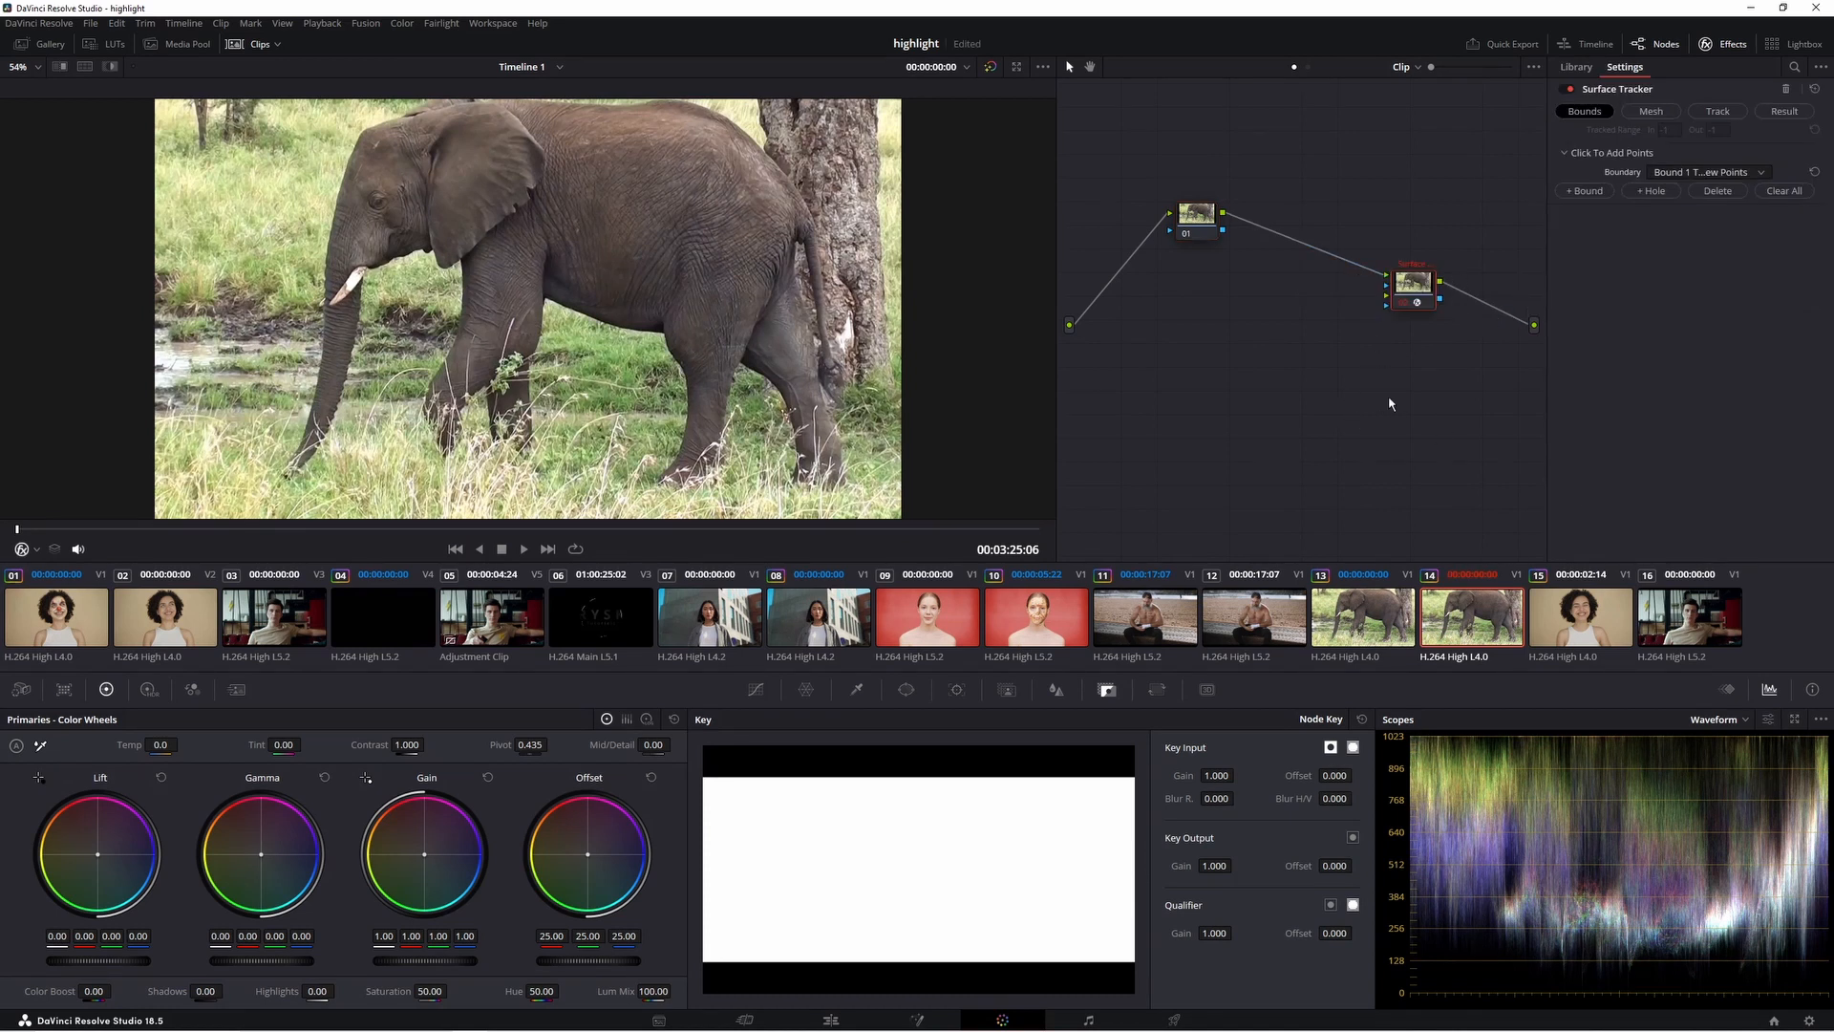
left_click_drag(1522, 324, 1442, 227)
left_click_drag(1463, 299, 1533, 325)
Outline the elephant's flank with a closed twelve-point boundary for the Surface Tracker
left_click(576, 129)
left_click(646, 129)
left_click(698, 138)
left_click(740, 188)
left_click(753, 215)
left_click(737, 272)
left_click(715, 295)
left_click(672, 294)
left_click(616, 272)
left_click(581, 230)
left_click(577, 184)
left_click(576, 148)
left_click(576, 129)
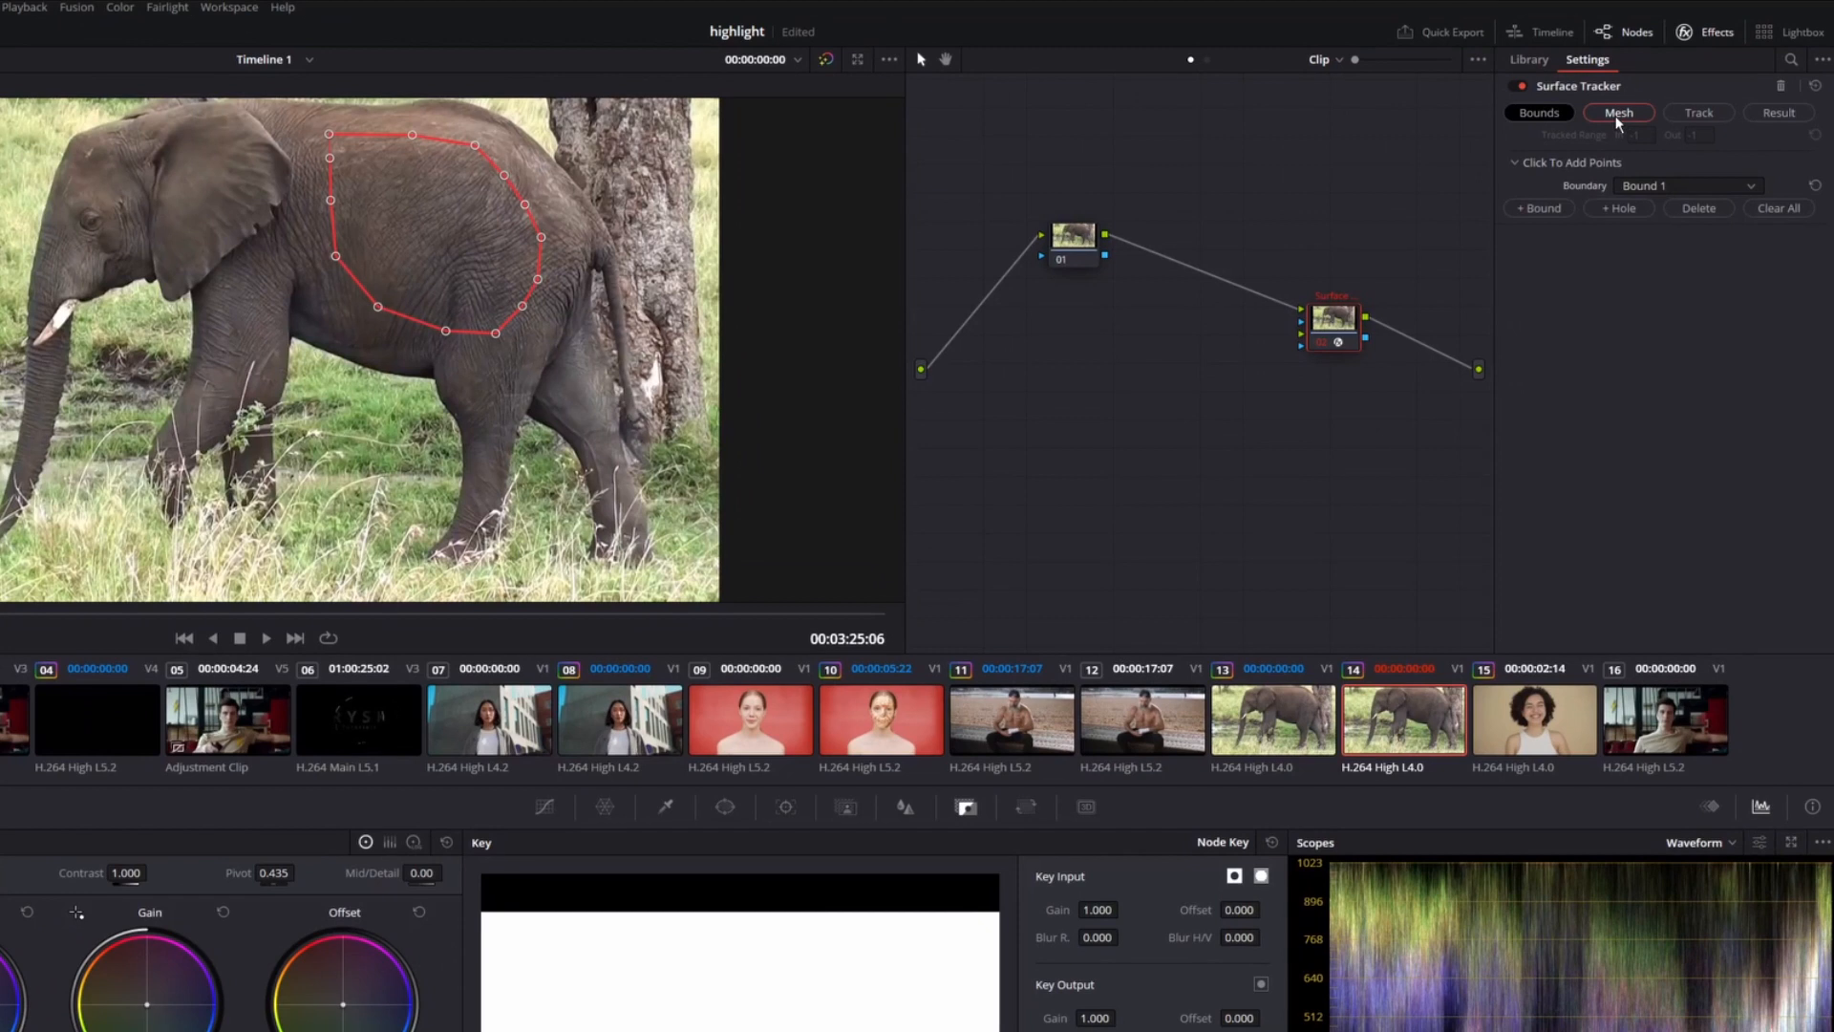
Generate the tracking mesh with a higher point number limit and track it forward through the clip at Faster quality
left_click(1627, 113)
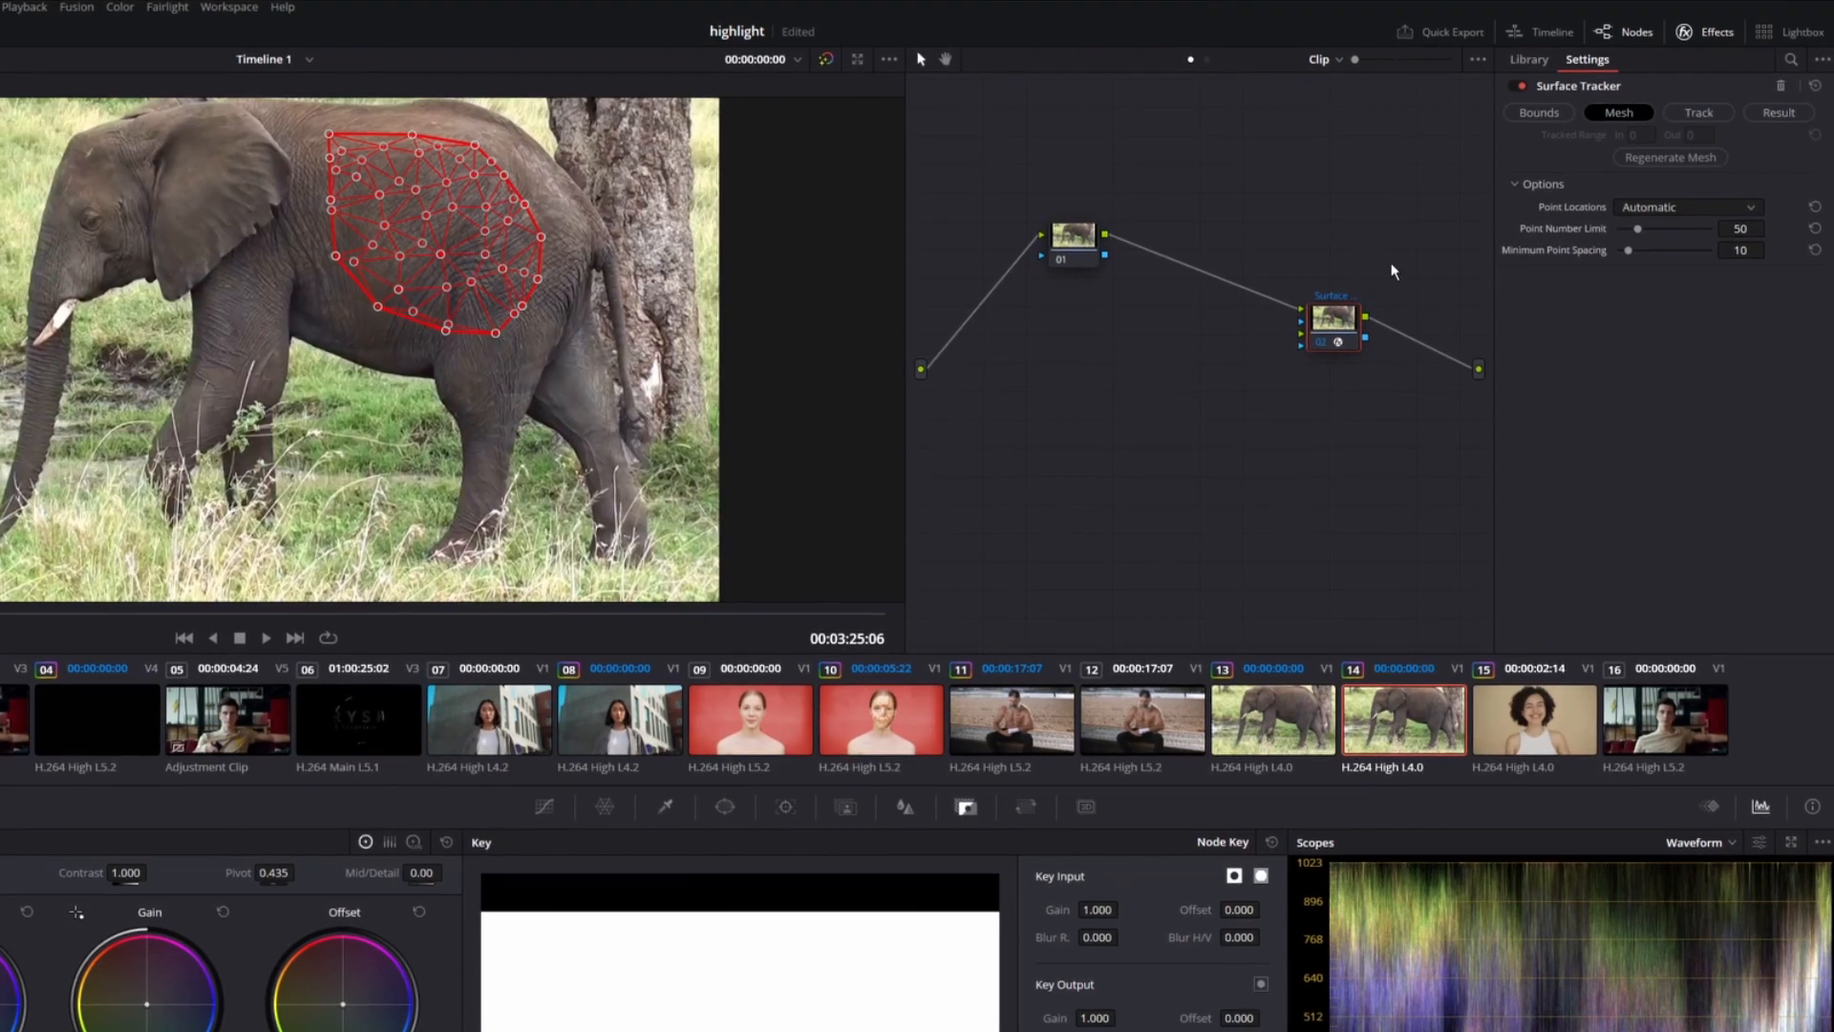
left_click_drag(1737, 231, 1786, 231)
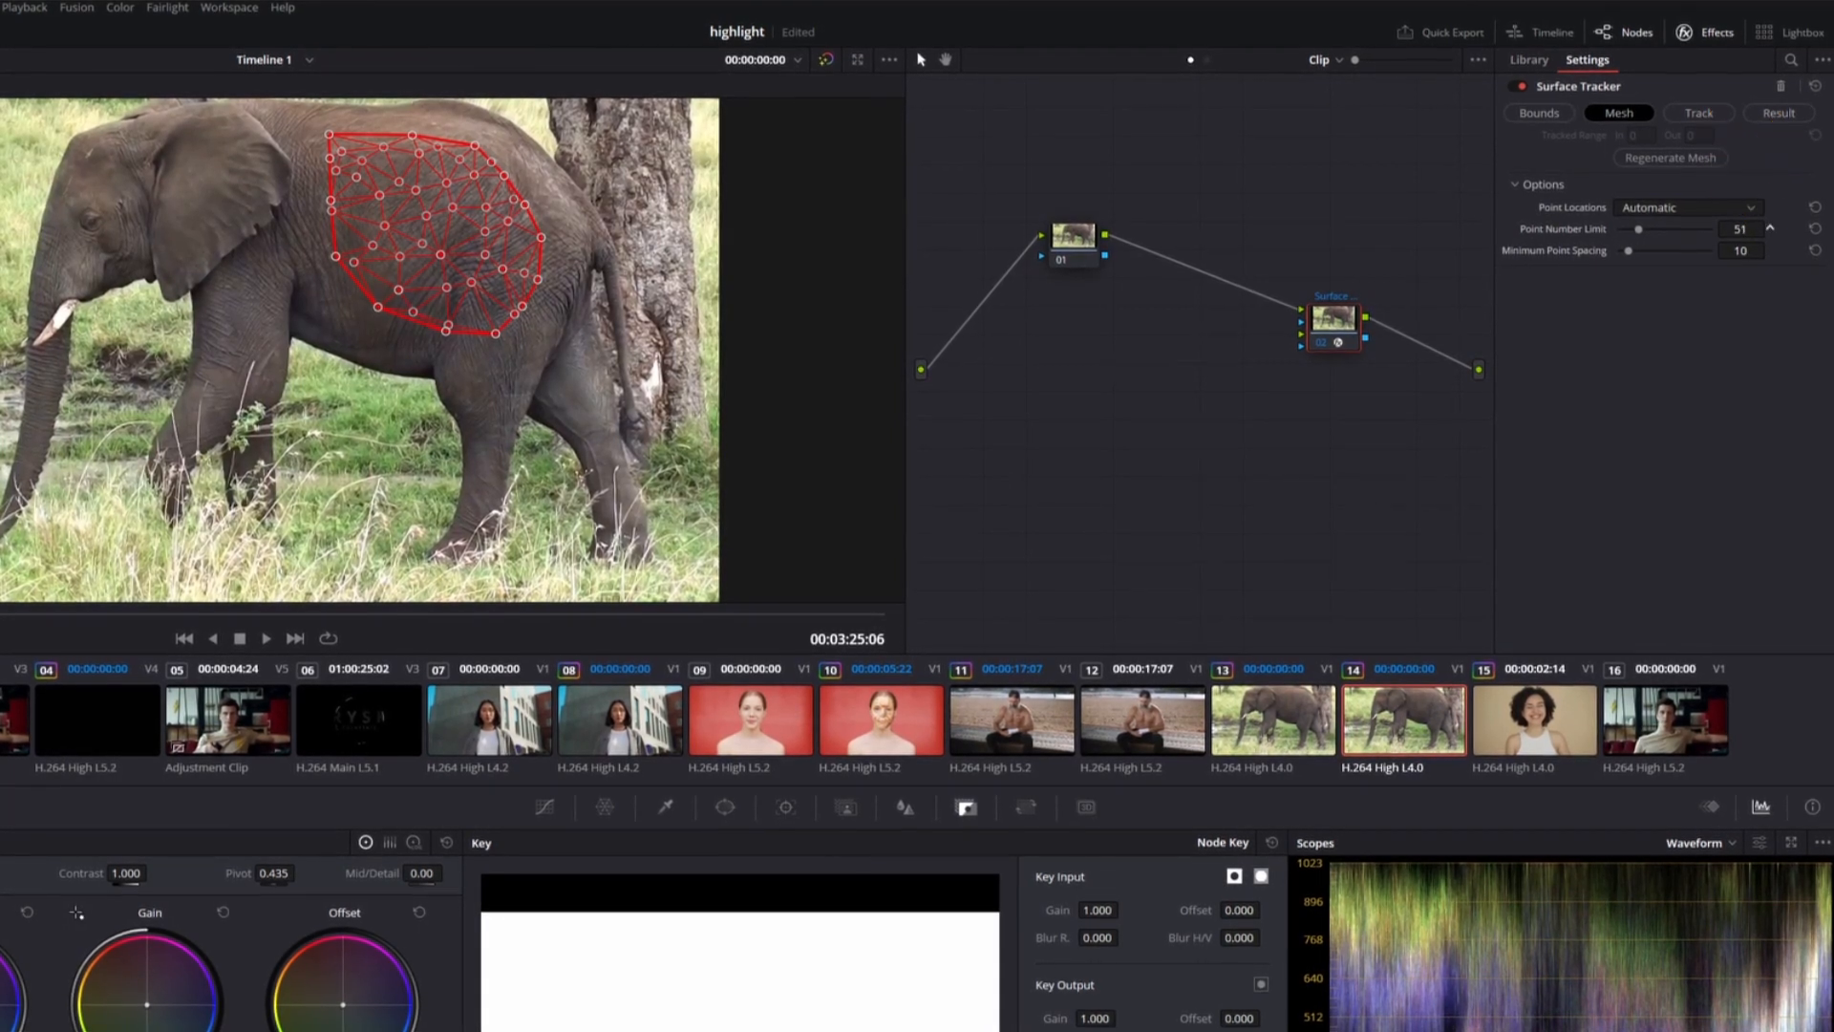
left_click(1691, 113)
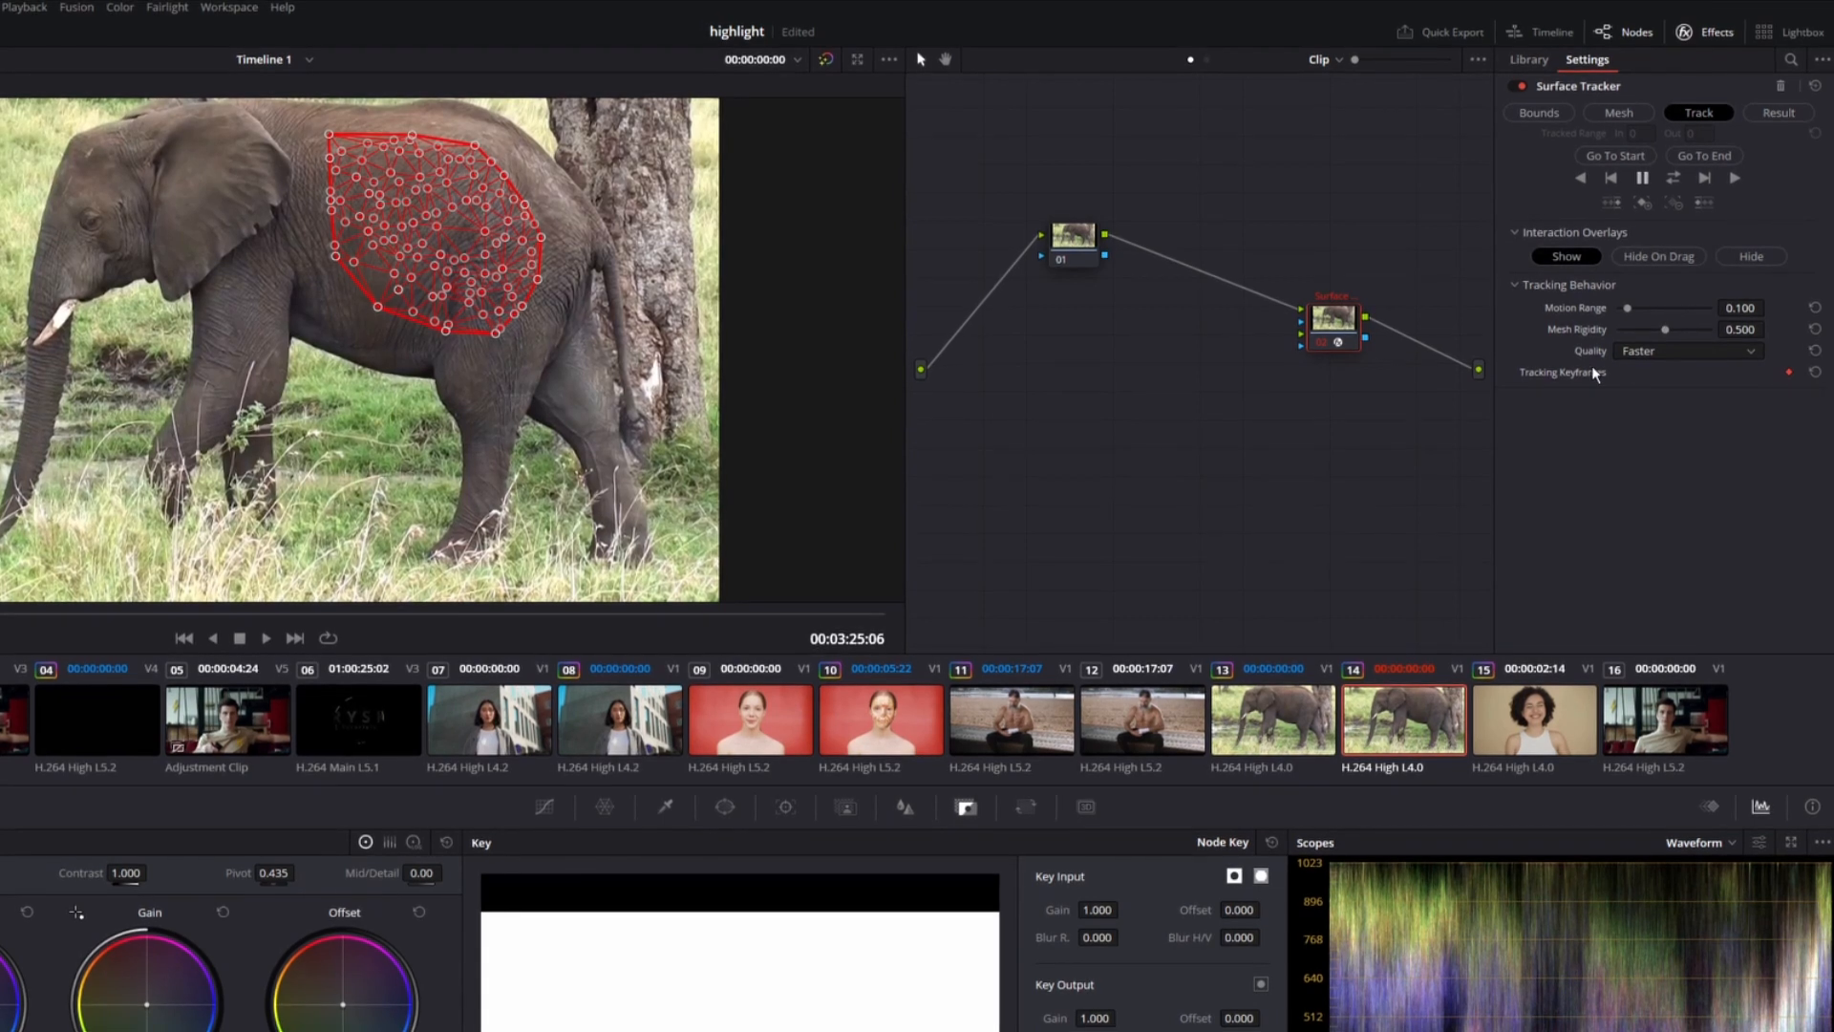
left_click(1658, 350)
left_click(1665, 375)
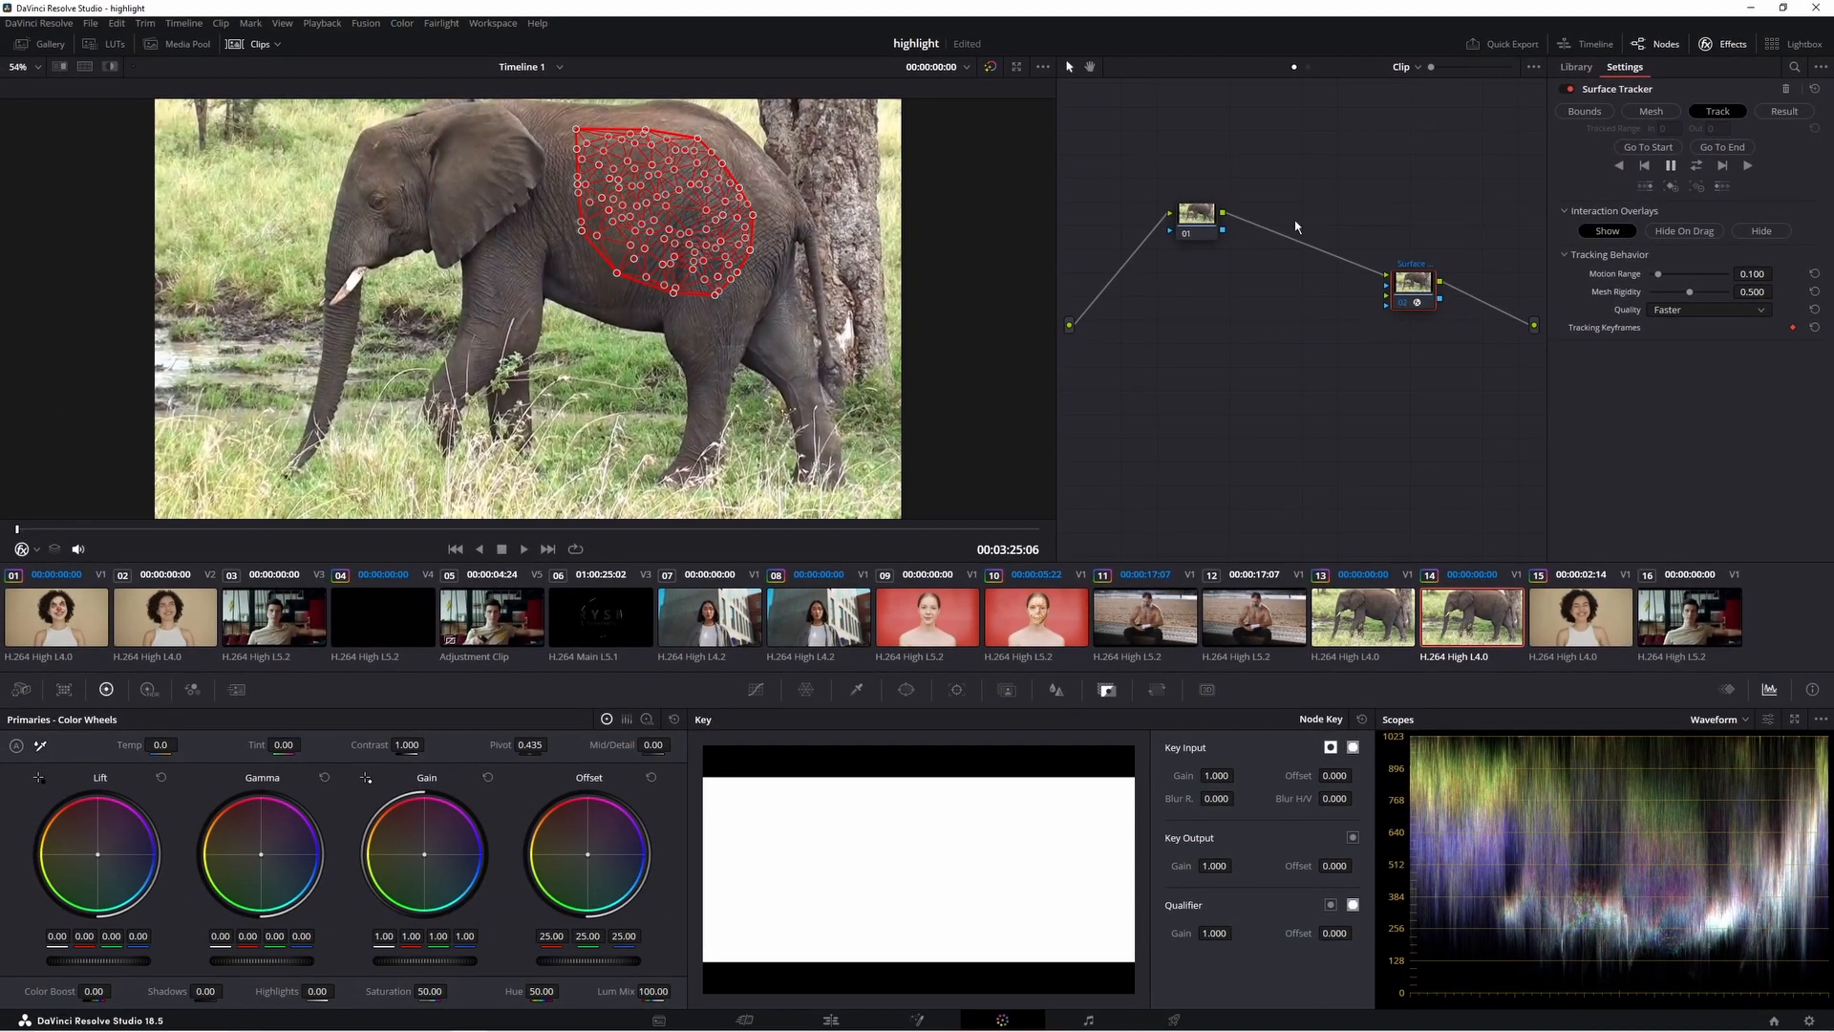
left_click(1748, 167)
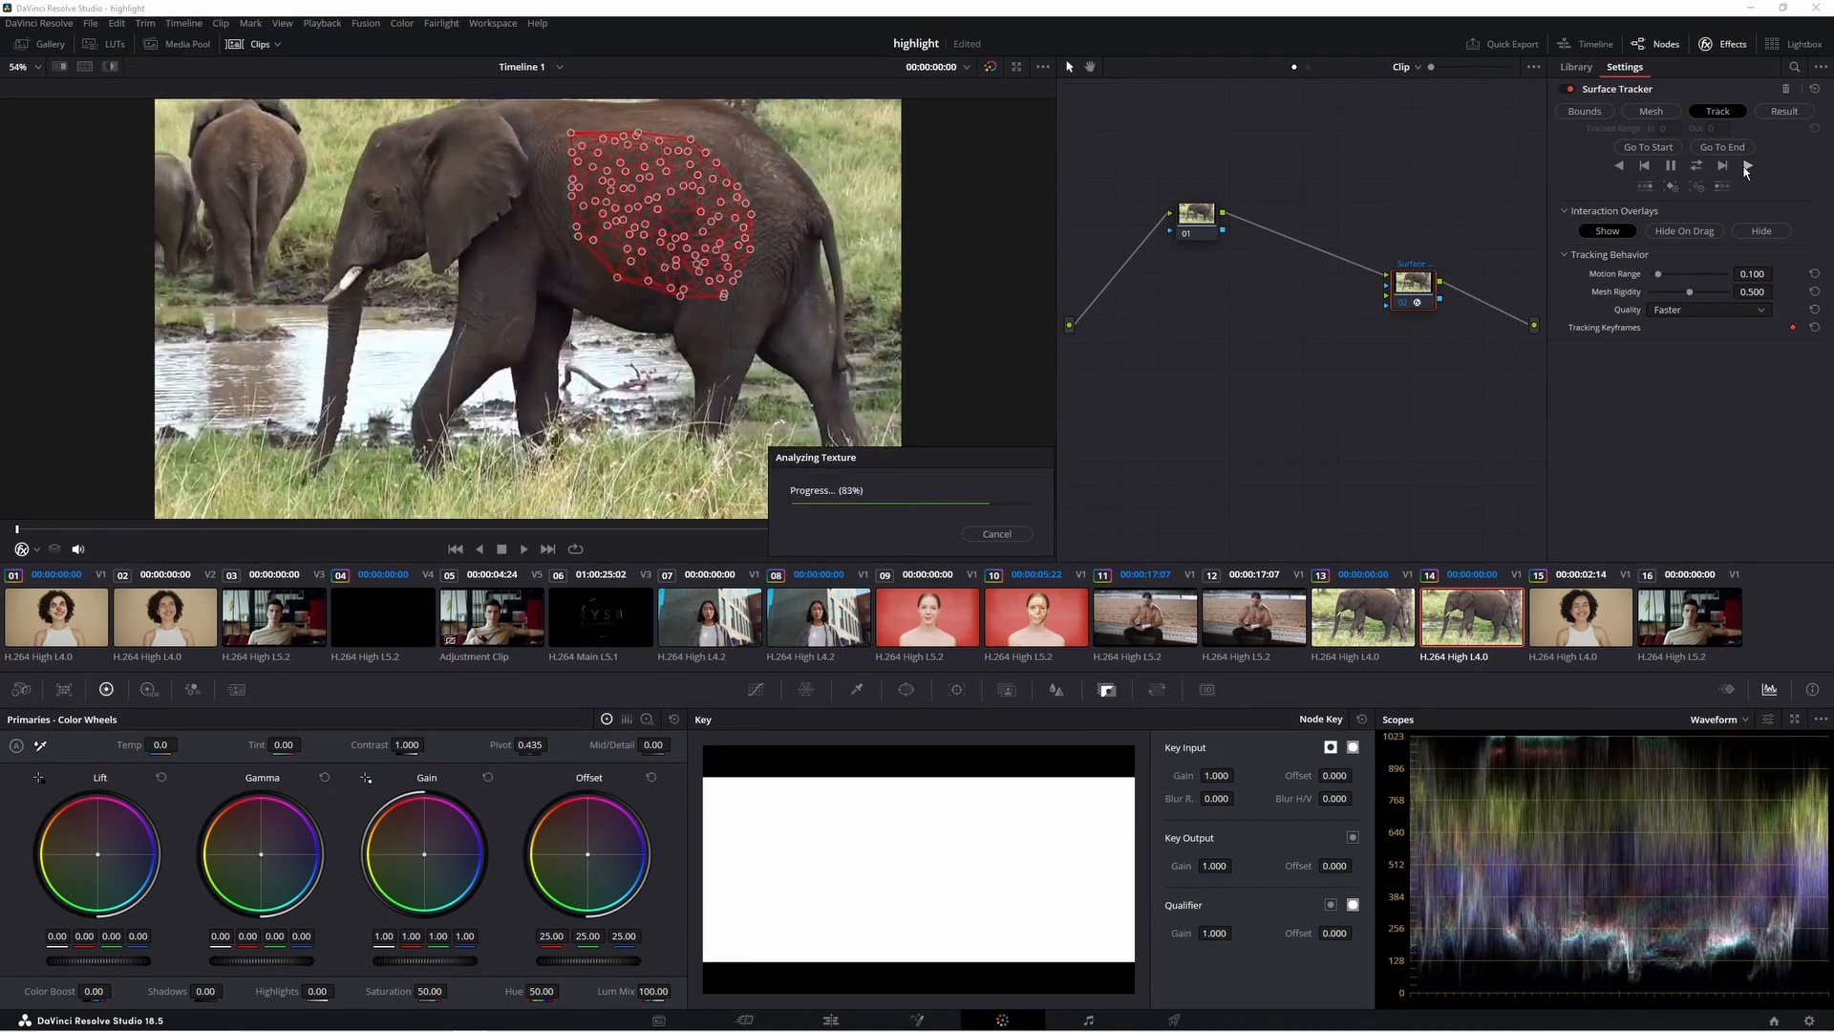
Show the tracker's Result settings and add hulk.png from the media pool to the node graph below node 01
left_click(1783, 111)
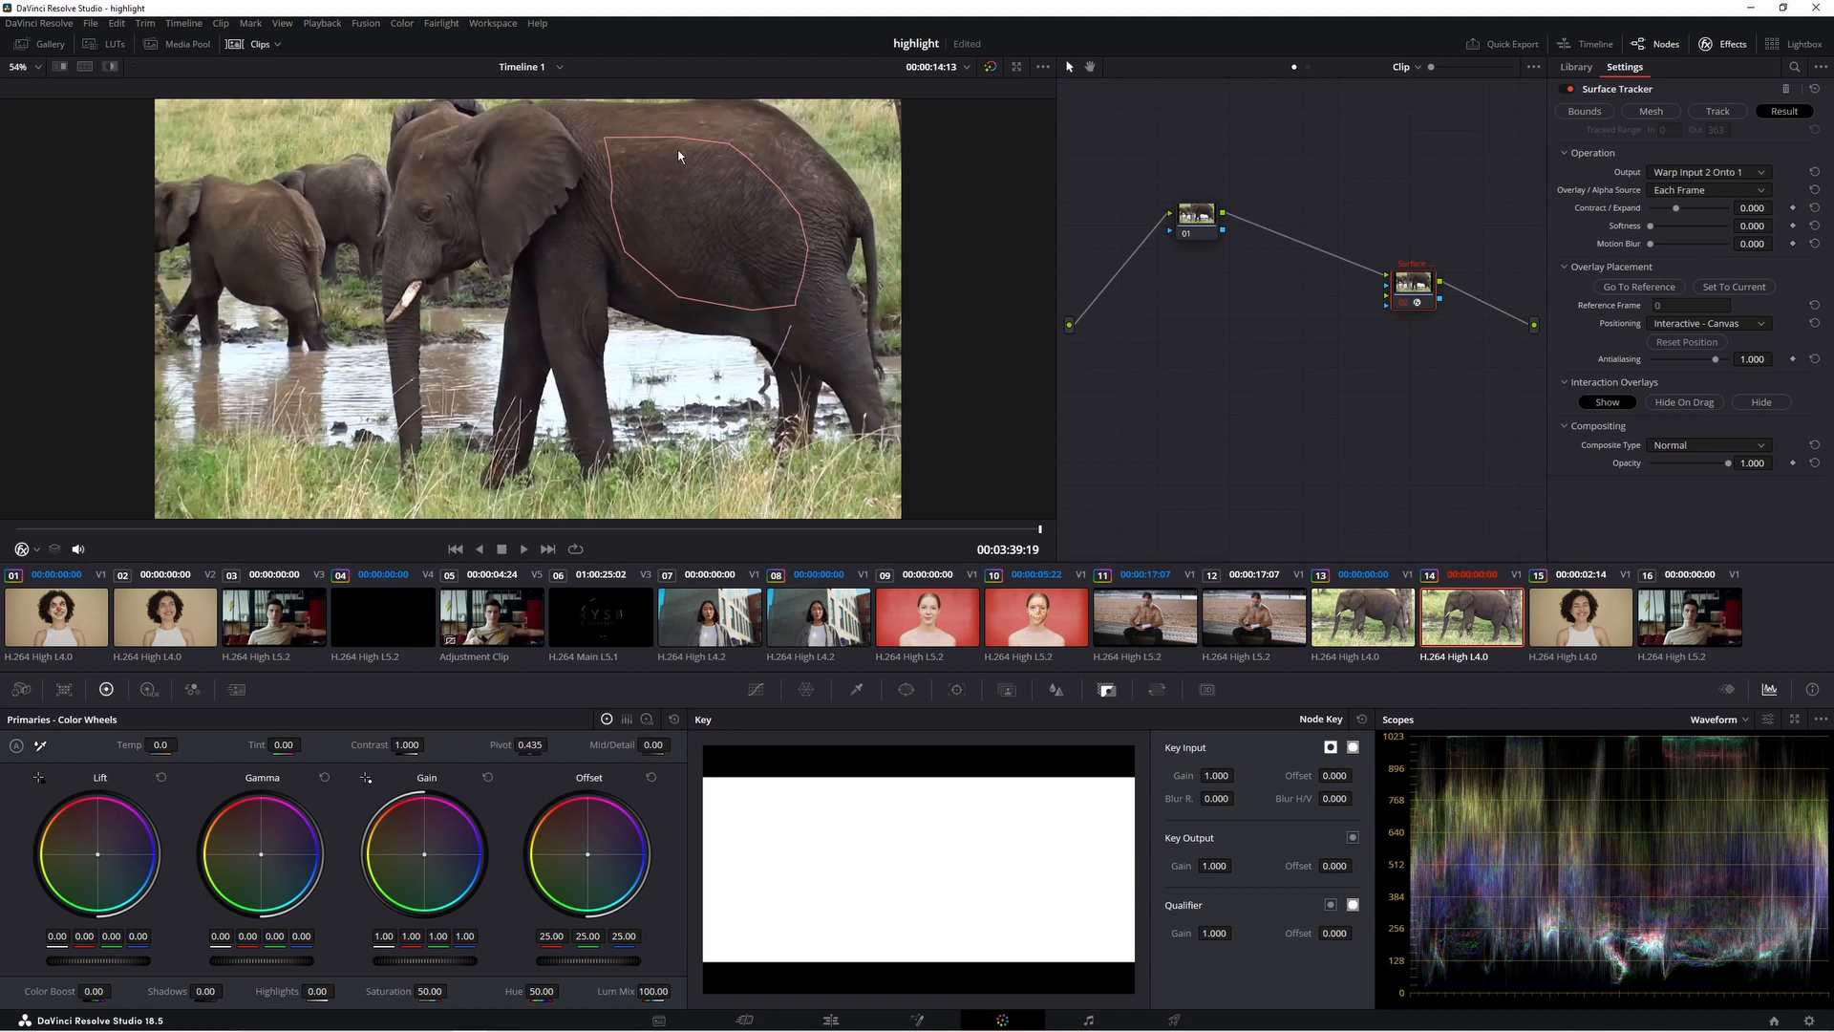
left_click(199, 47)
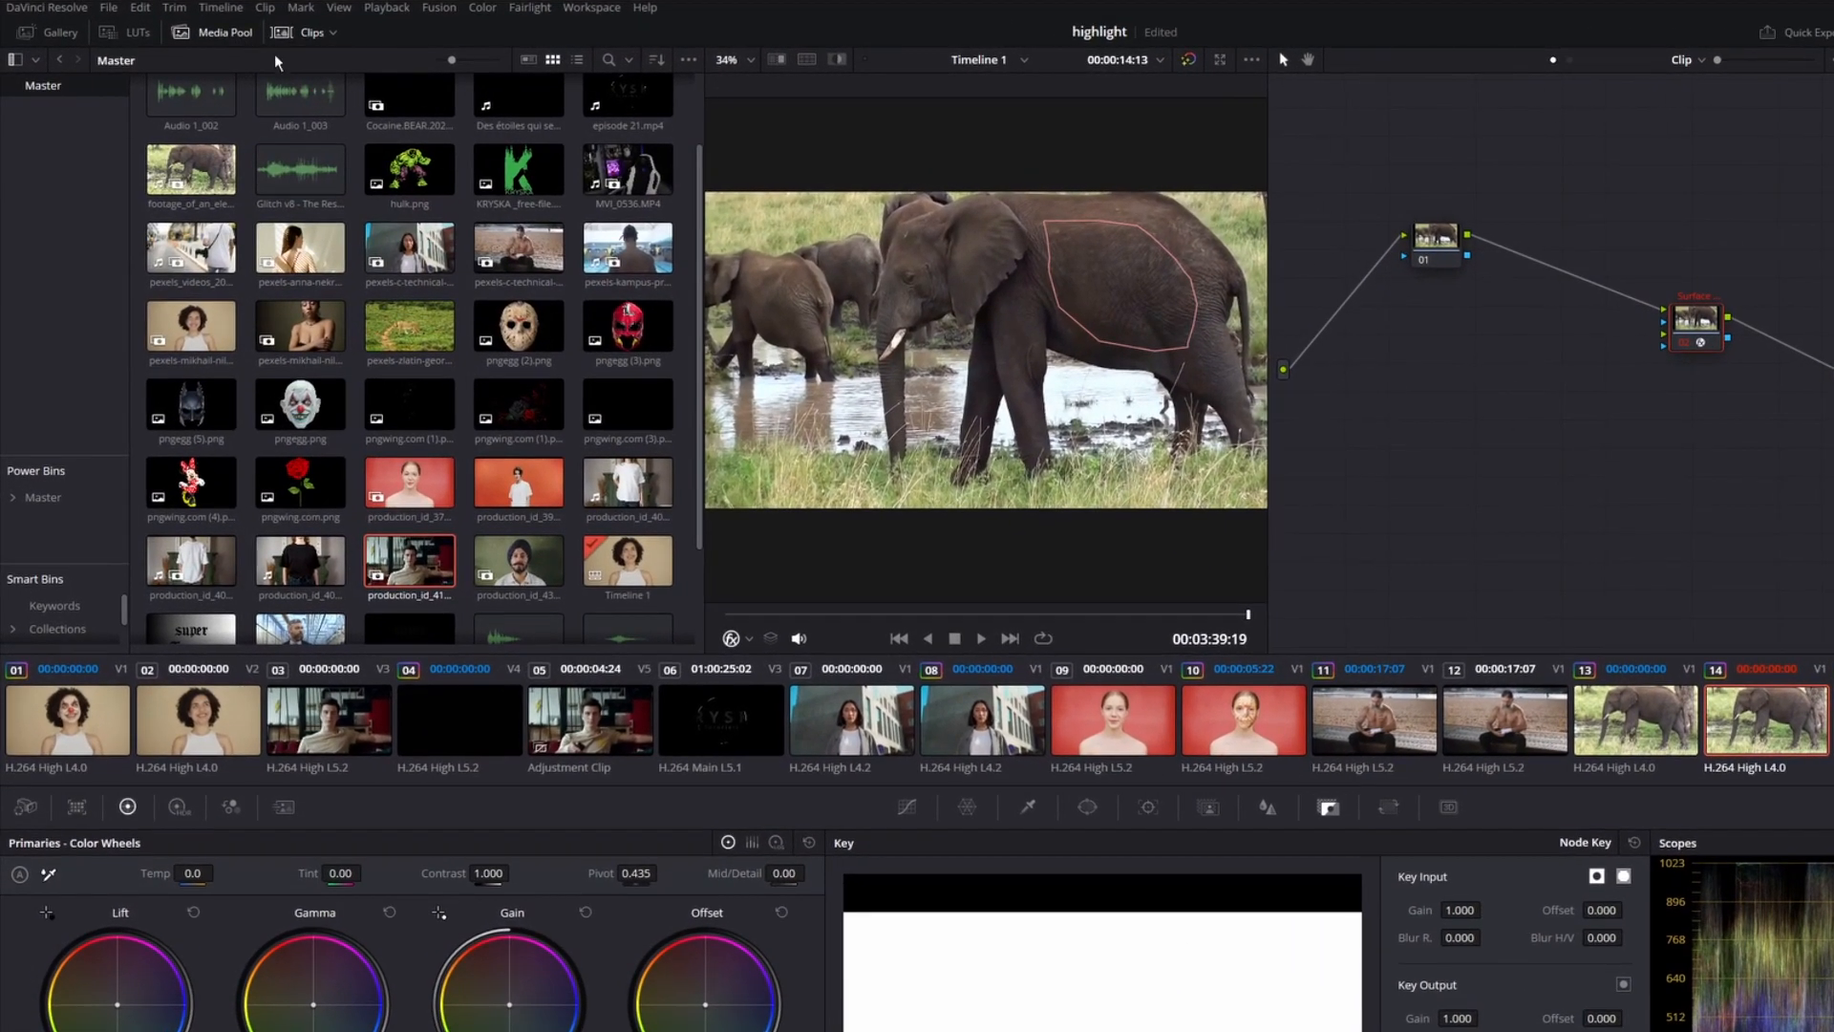
left_click_drag(342, 157, 1127, 277)
left_click_drag(1433, 389, 1459, 523)
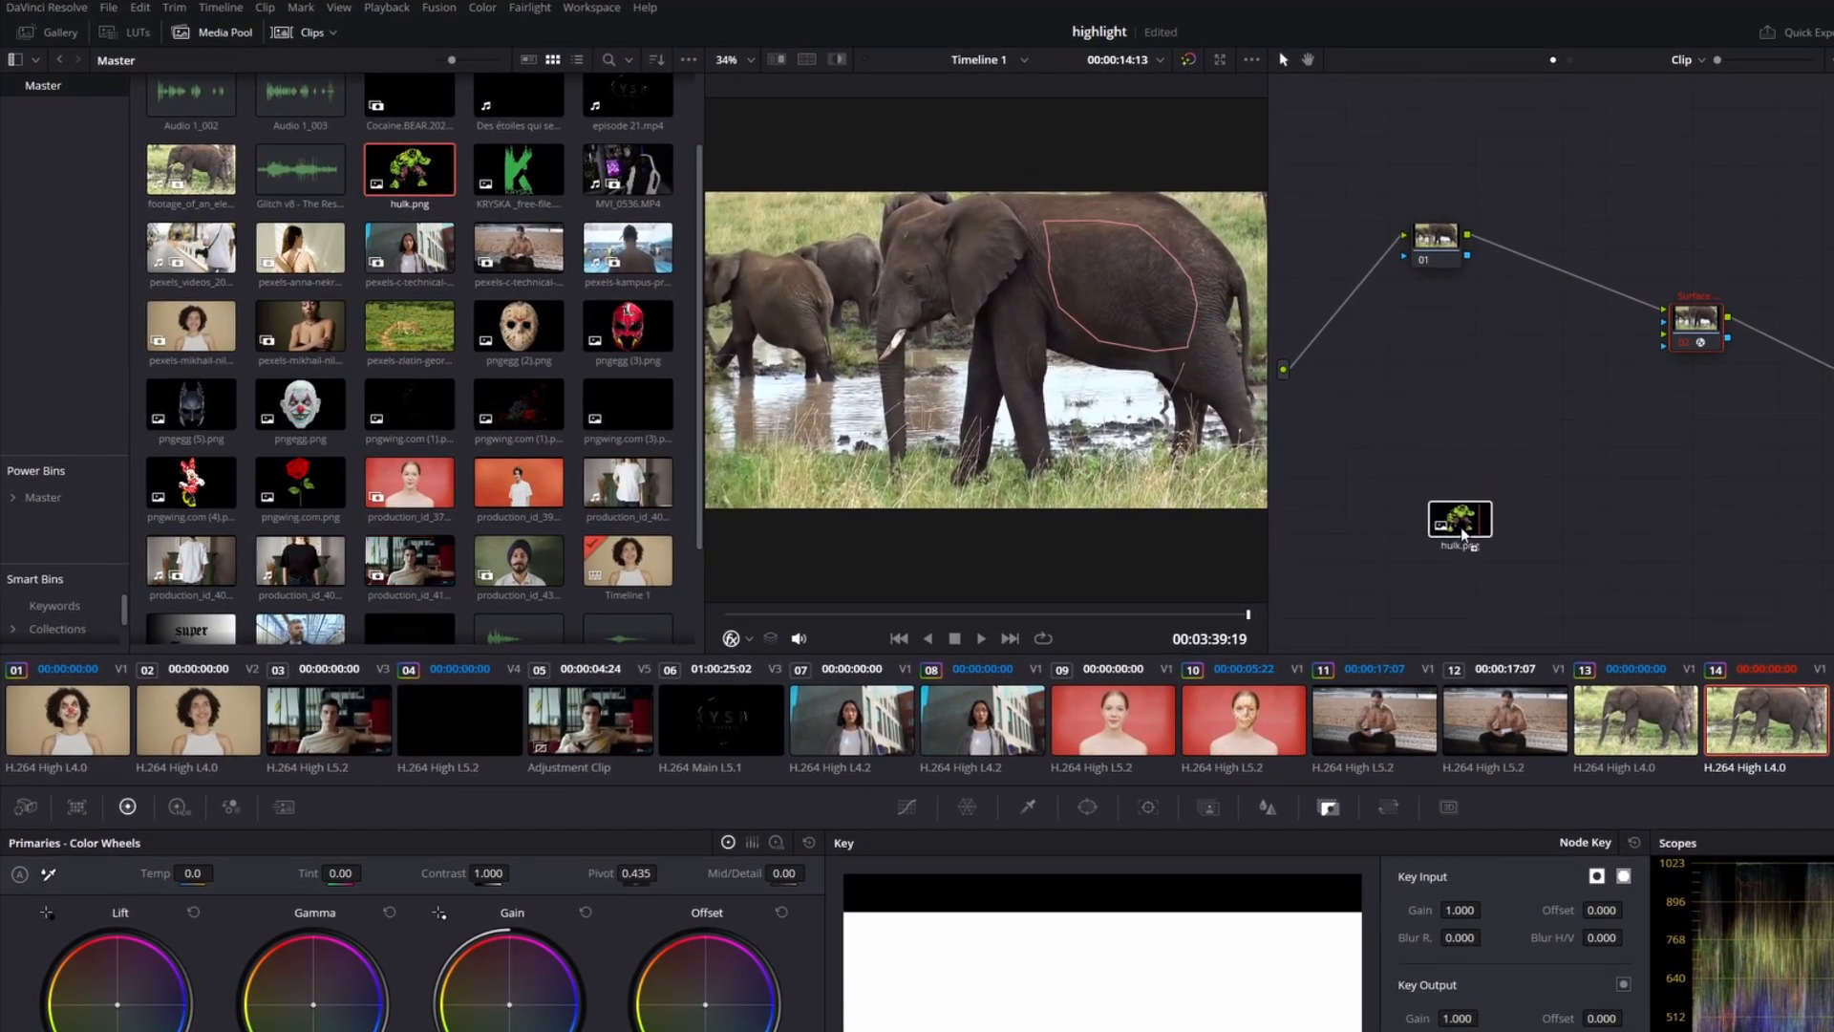
left_click(205, 30)
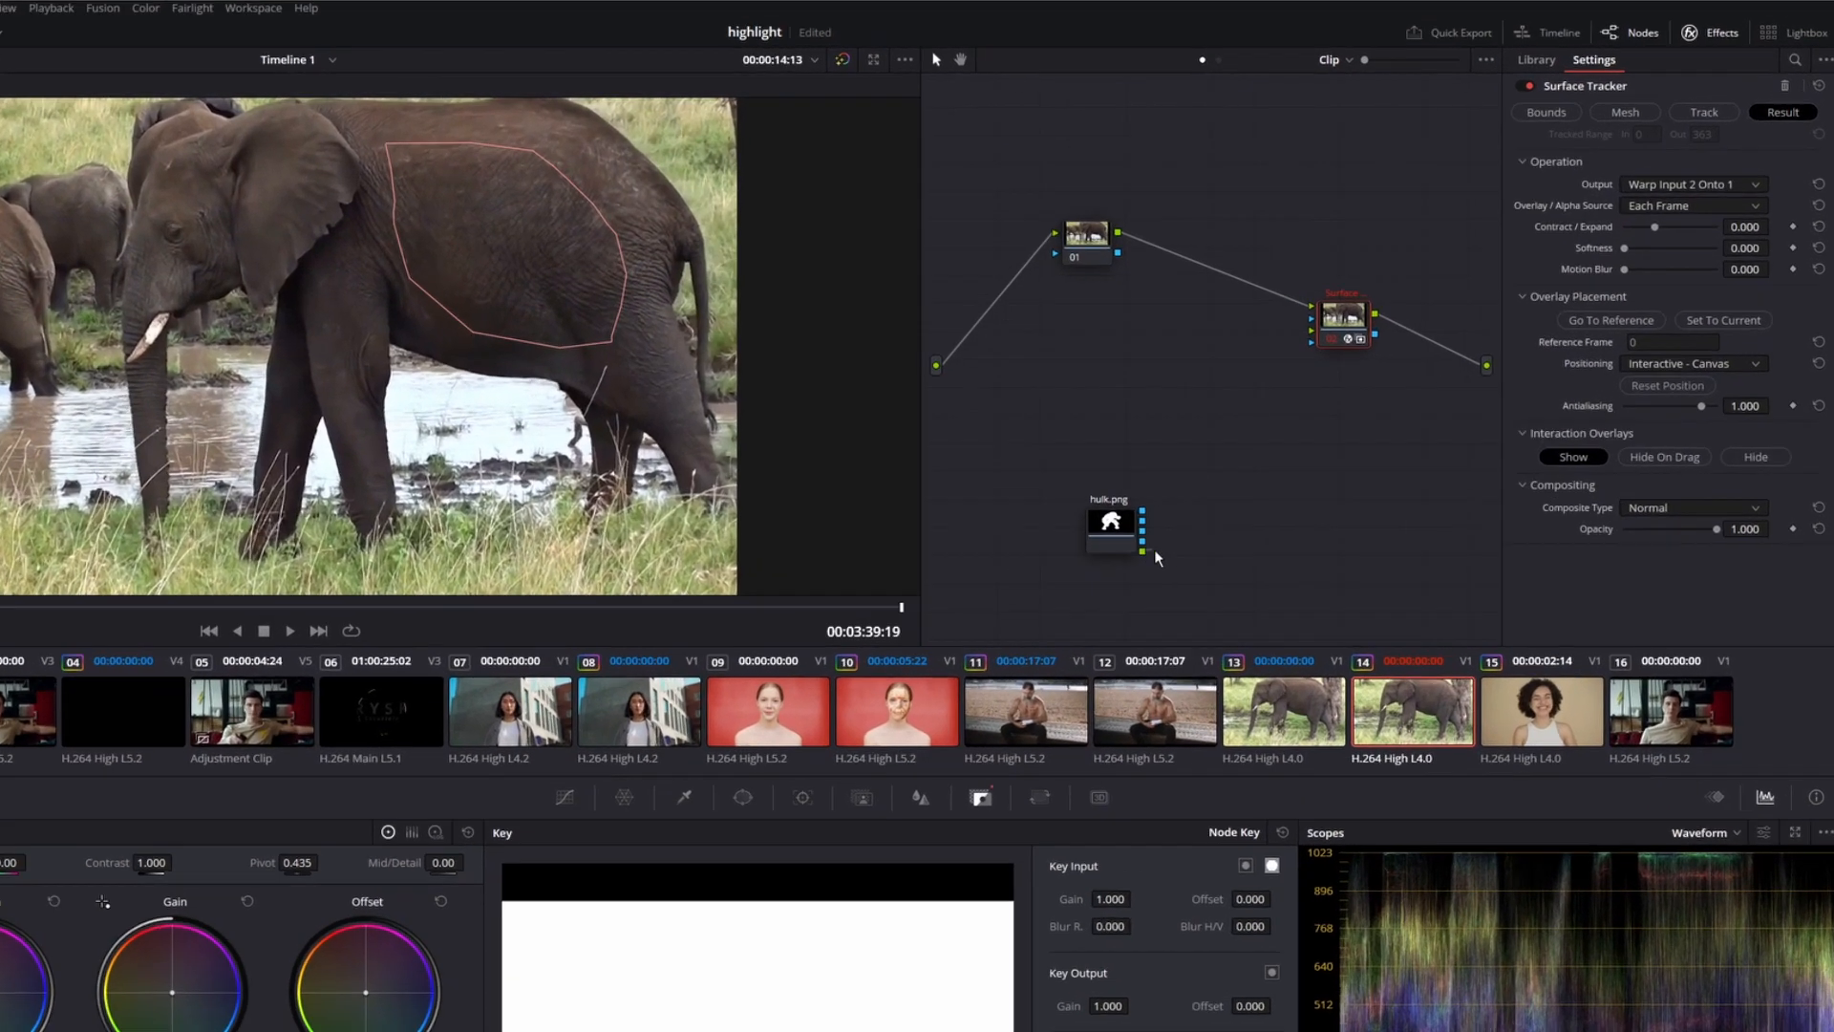
Connect the image and alpha outputs of the hulk.png node to the Surface Tracker node's second input and matching alpha input
left_click_drag(1243, 488, 1390, 302)
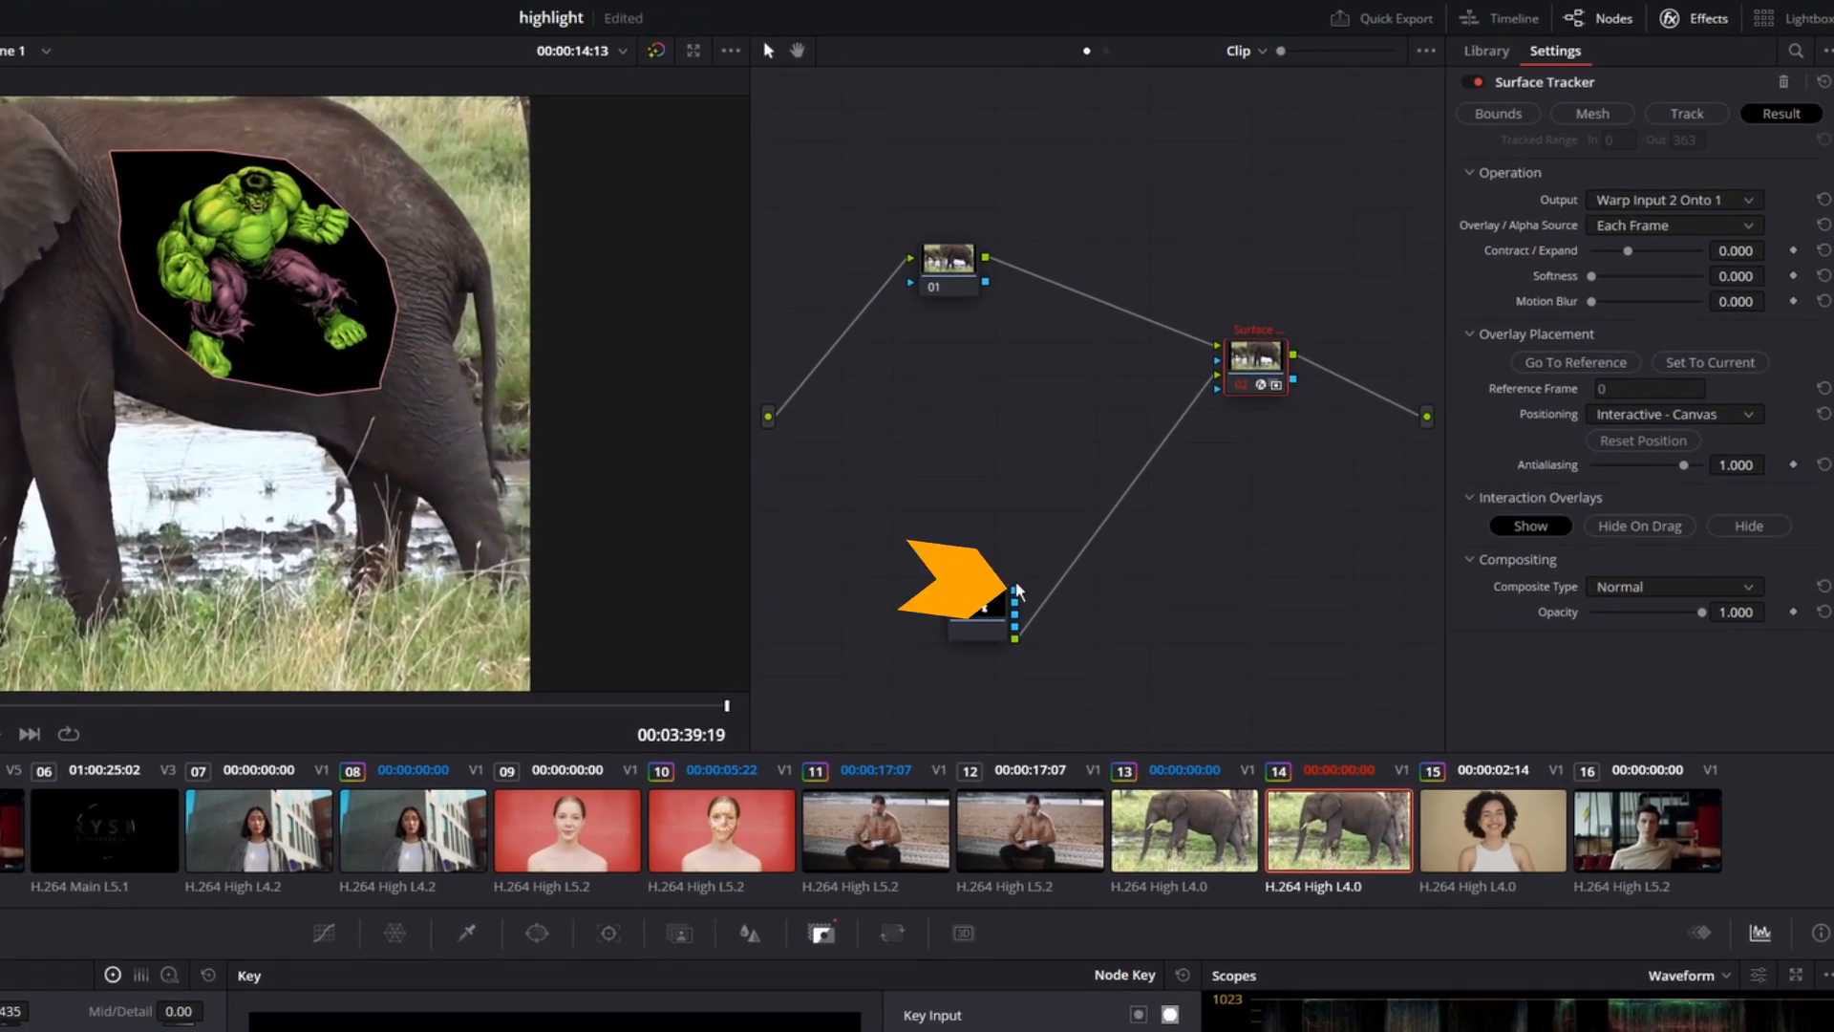
left_click_drag(1017, 593, 1219, 399)
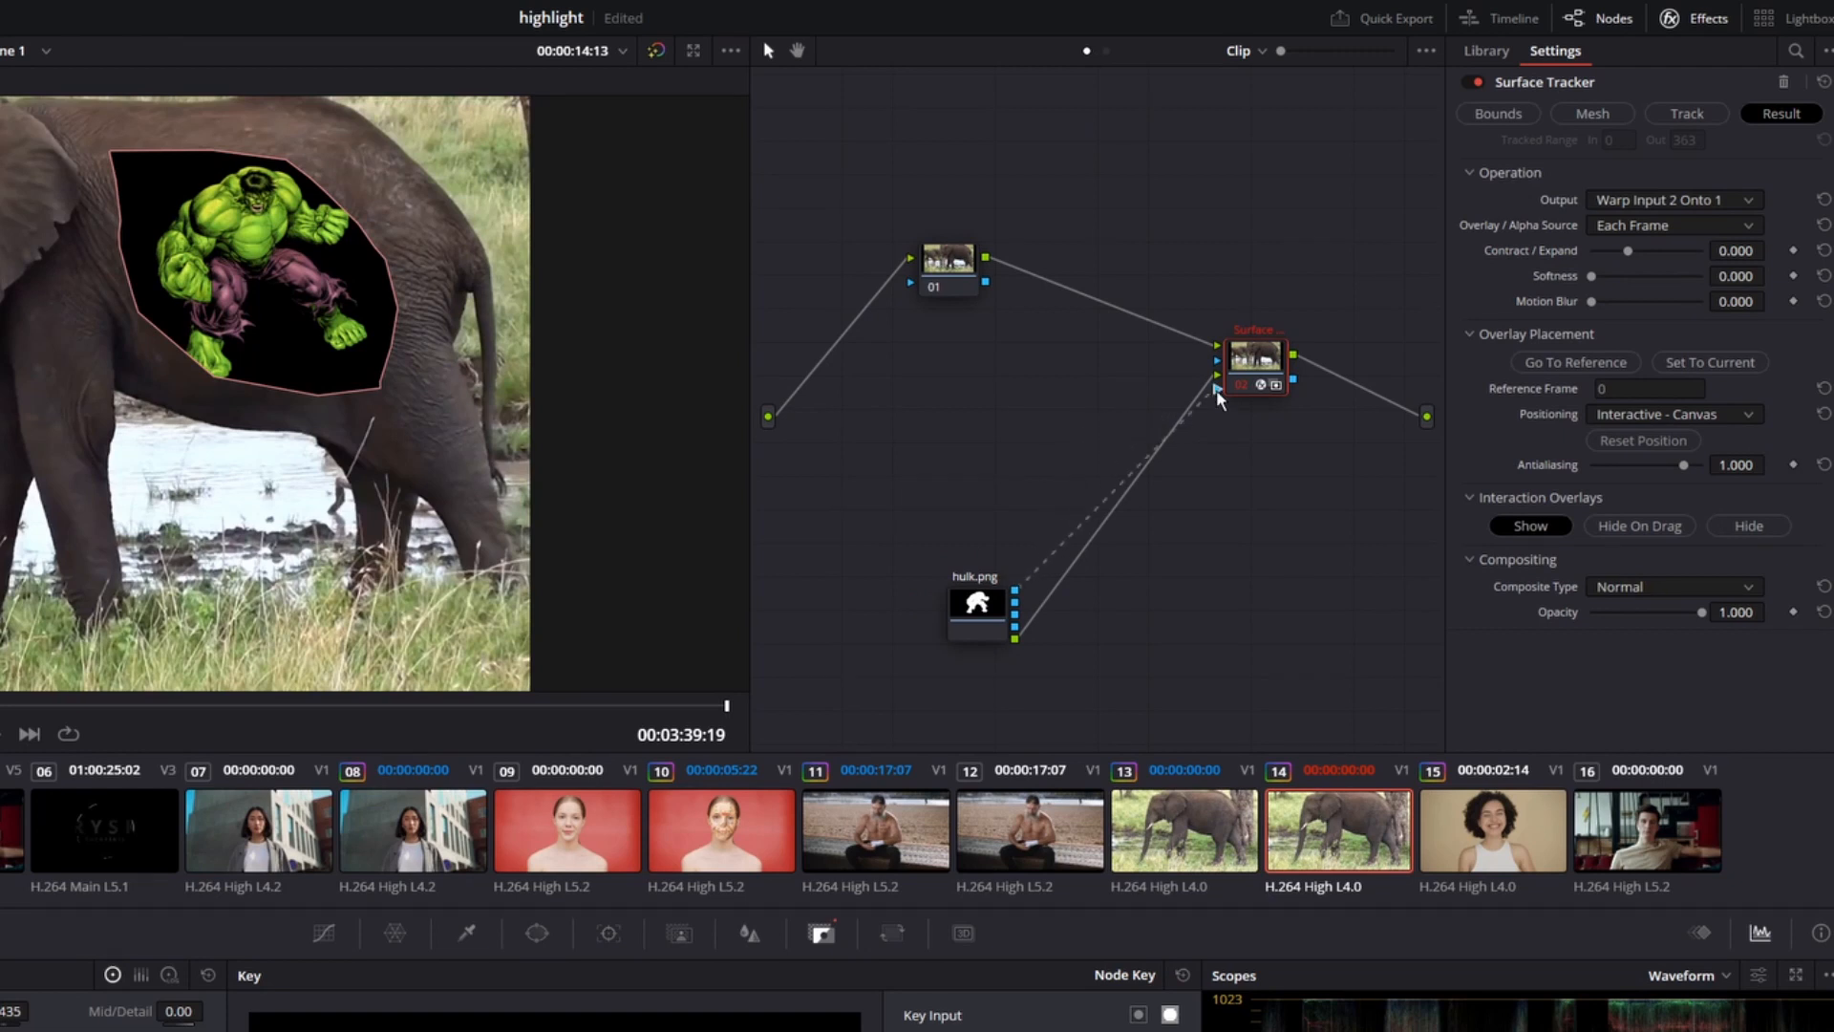
mouse_move(1217, 385)
left_mouse_down()
mouse_move(1220, 356)
mouse_move(1220, 390)
left_mouse_up()
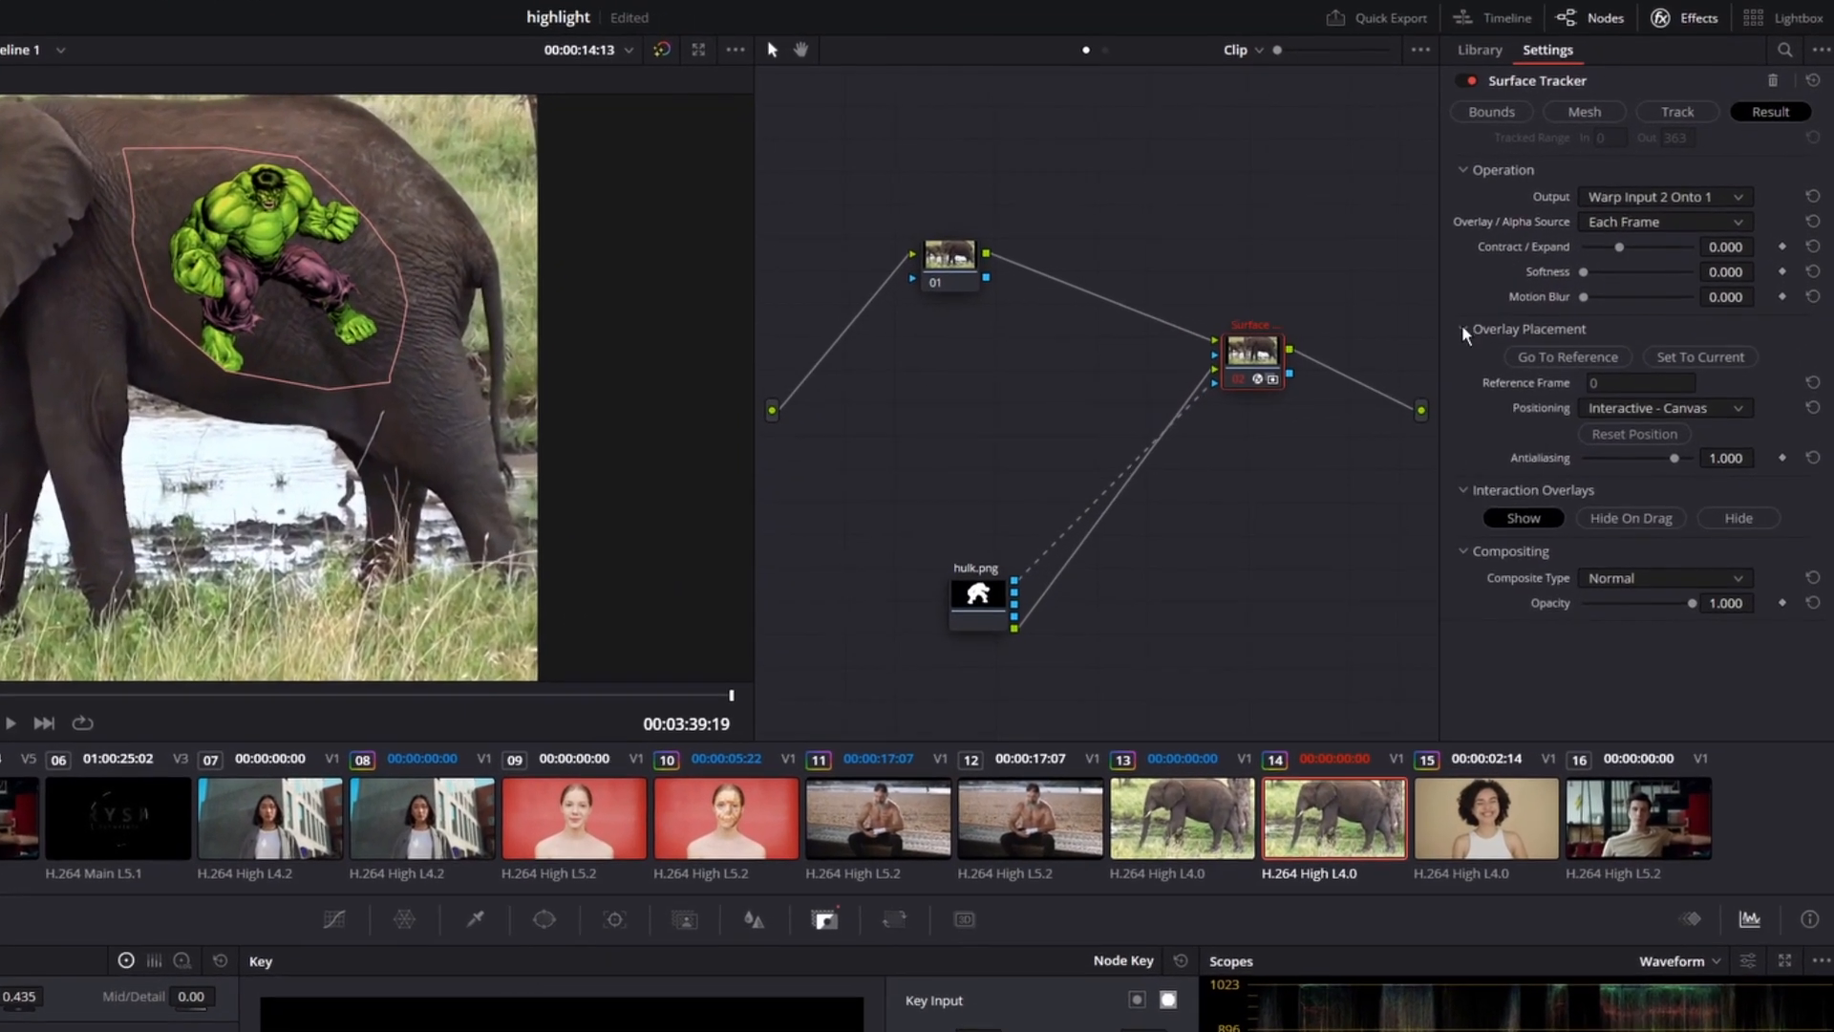
Switch the Hulk overlay's positioning to Sliders and set Zoom to 0.261, Rotate to 11.8 and Position X to 0.193
left_click(1565, 267)
left_click(1463, 331)
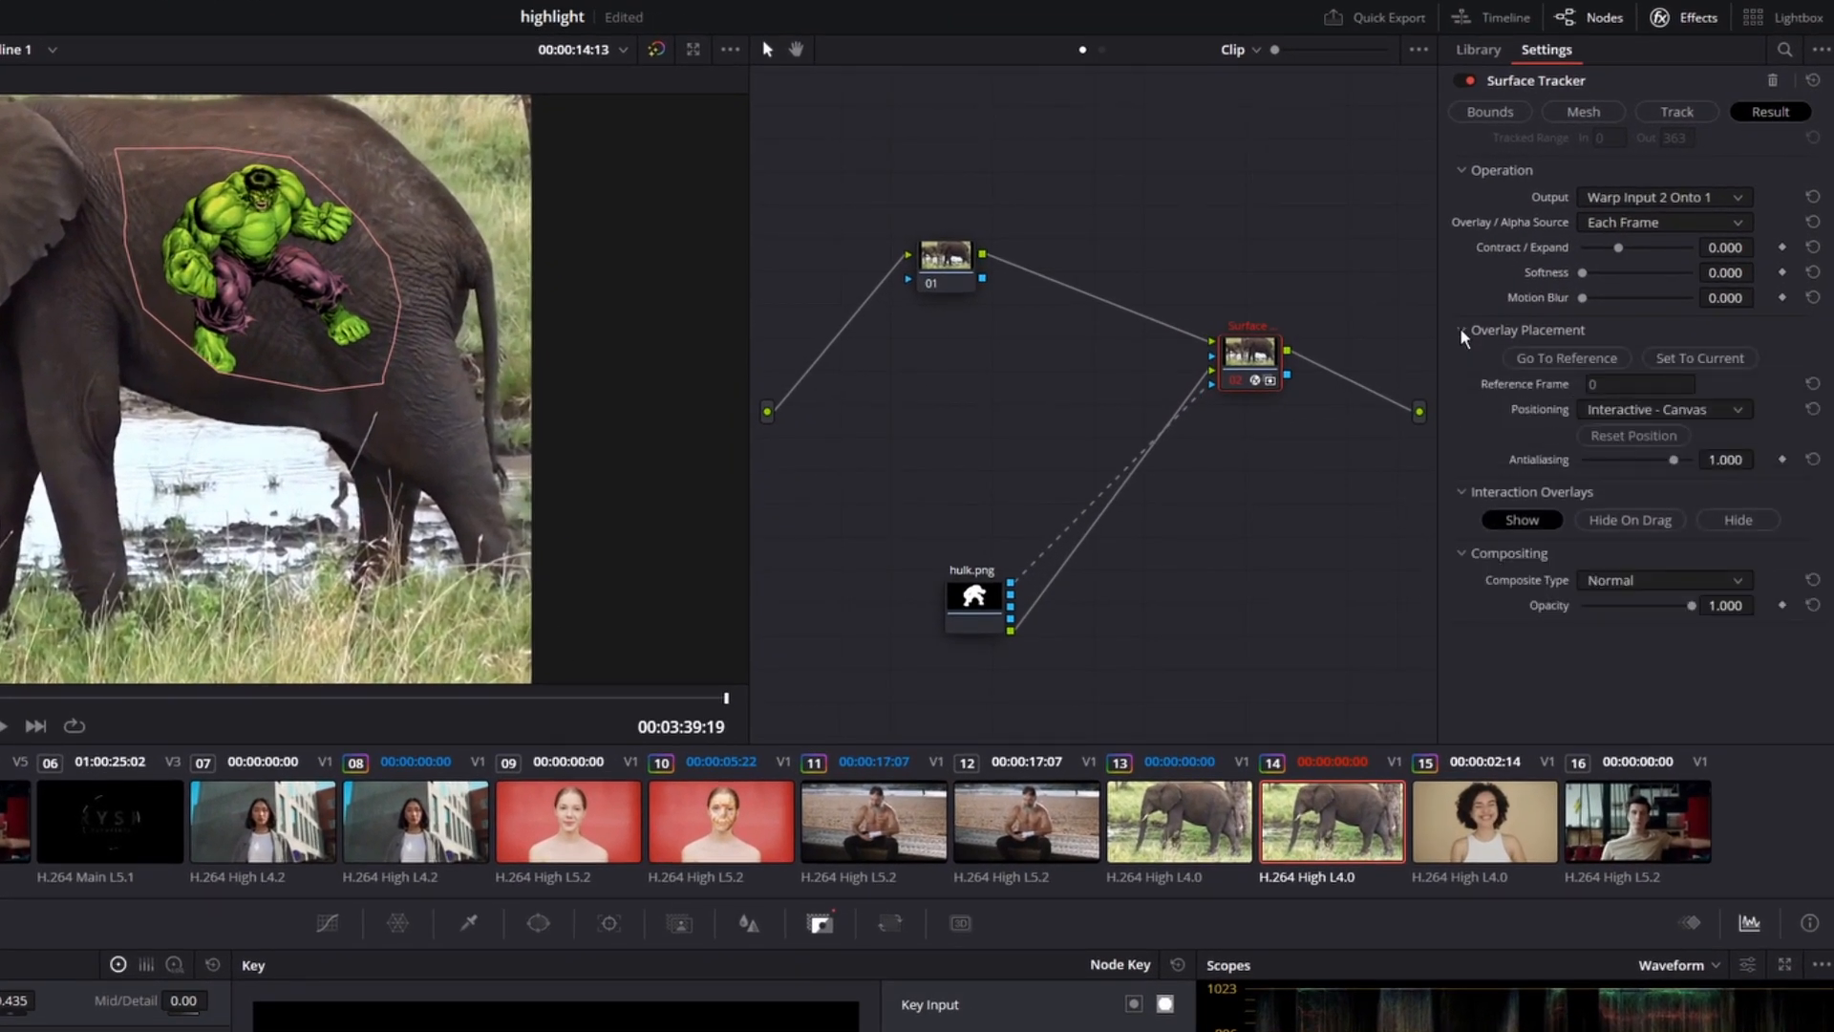
left_click(1650, 416)
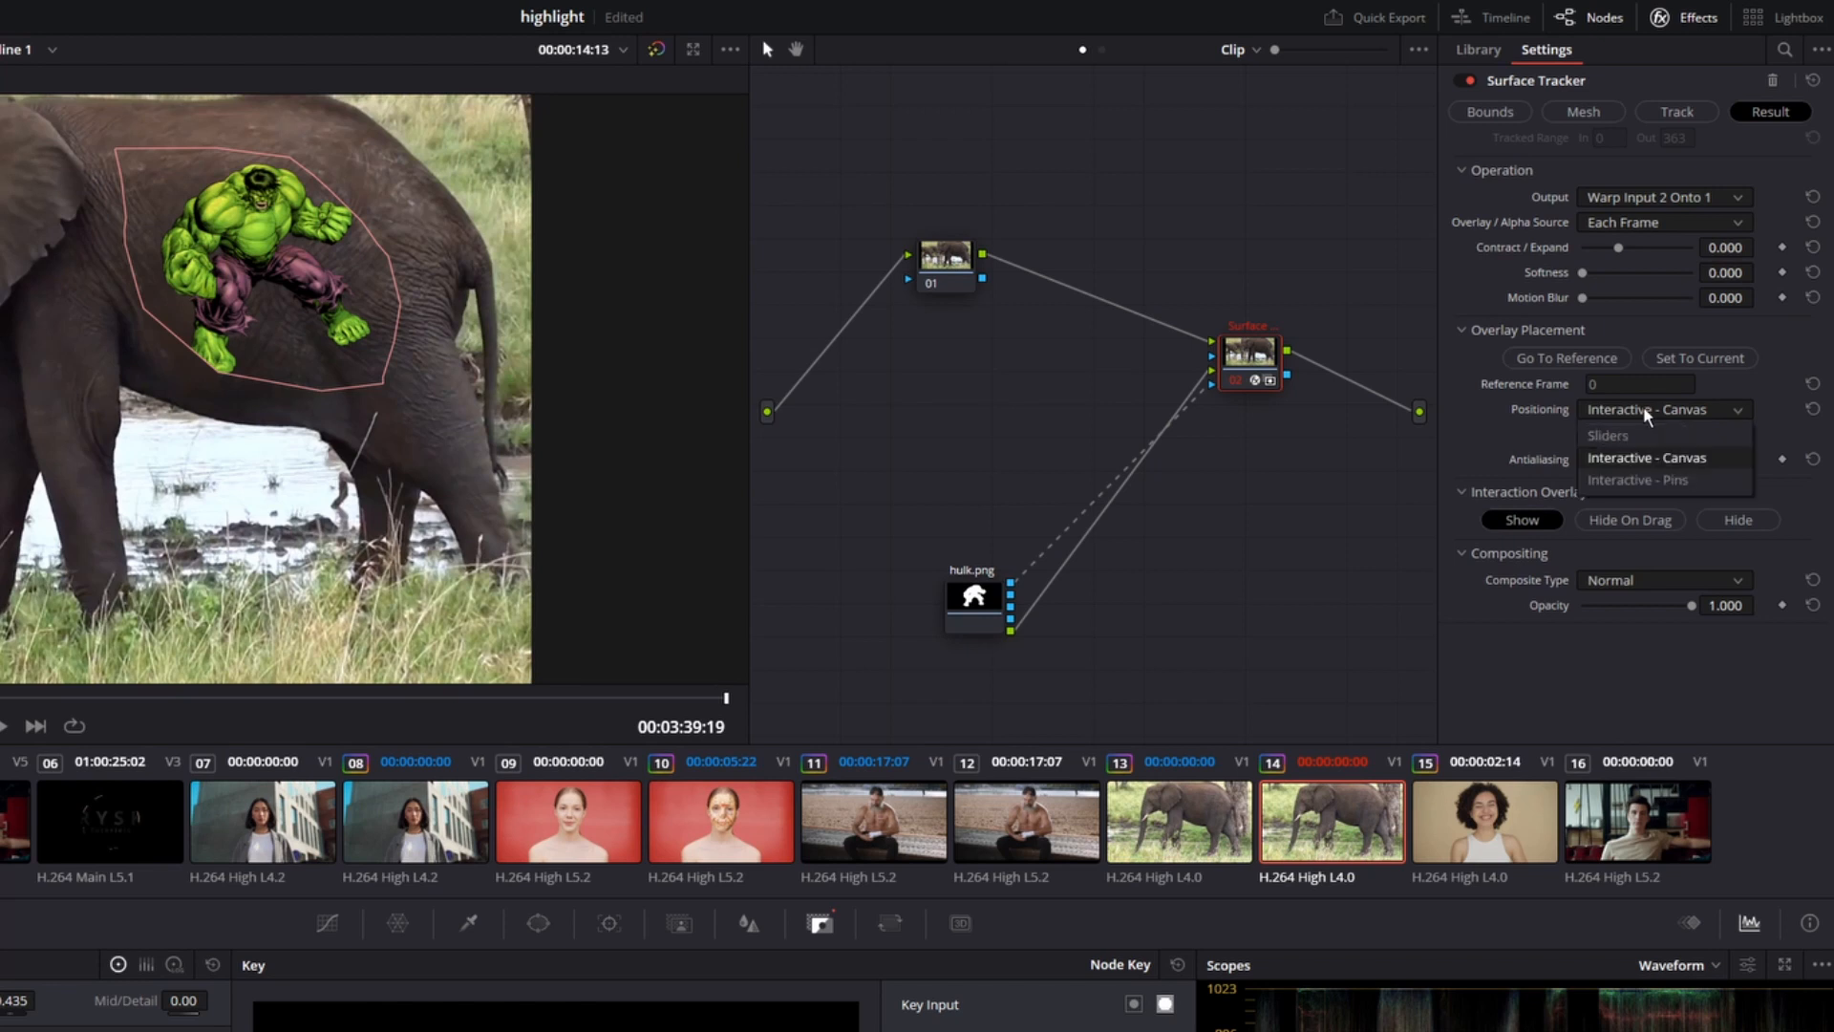
left_click(1640, 438)
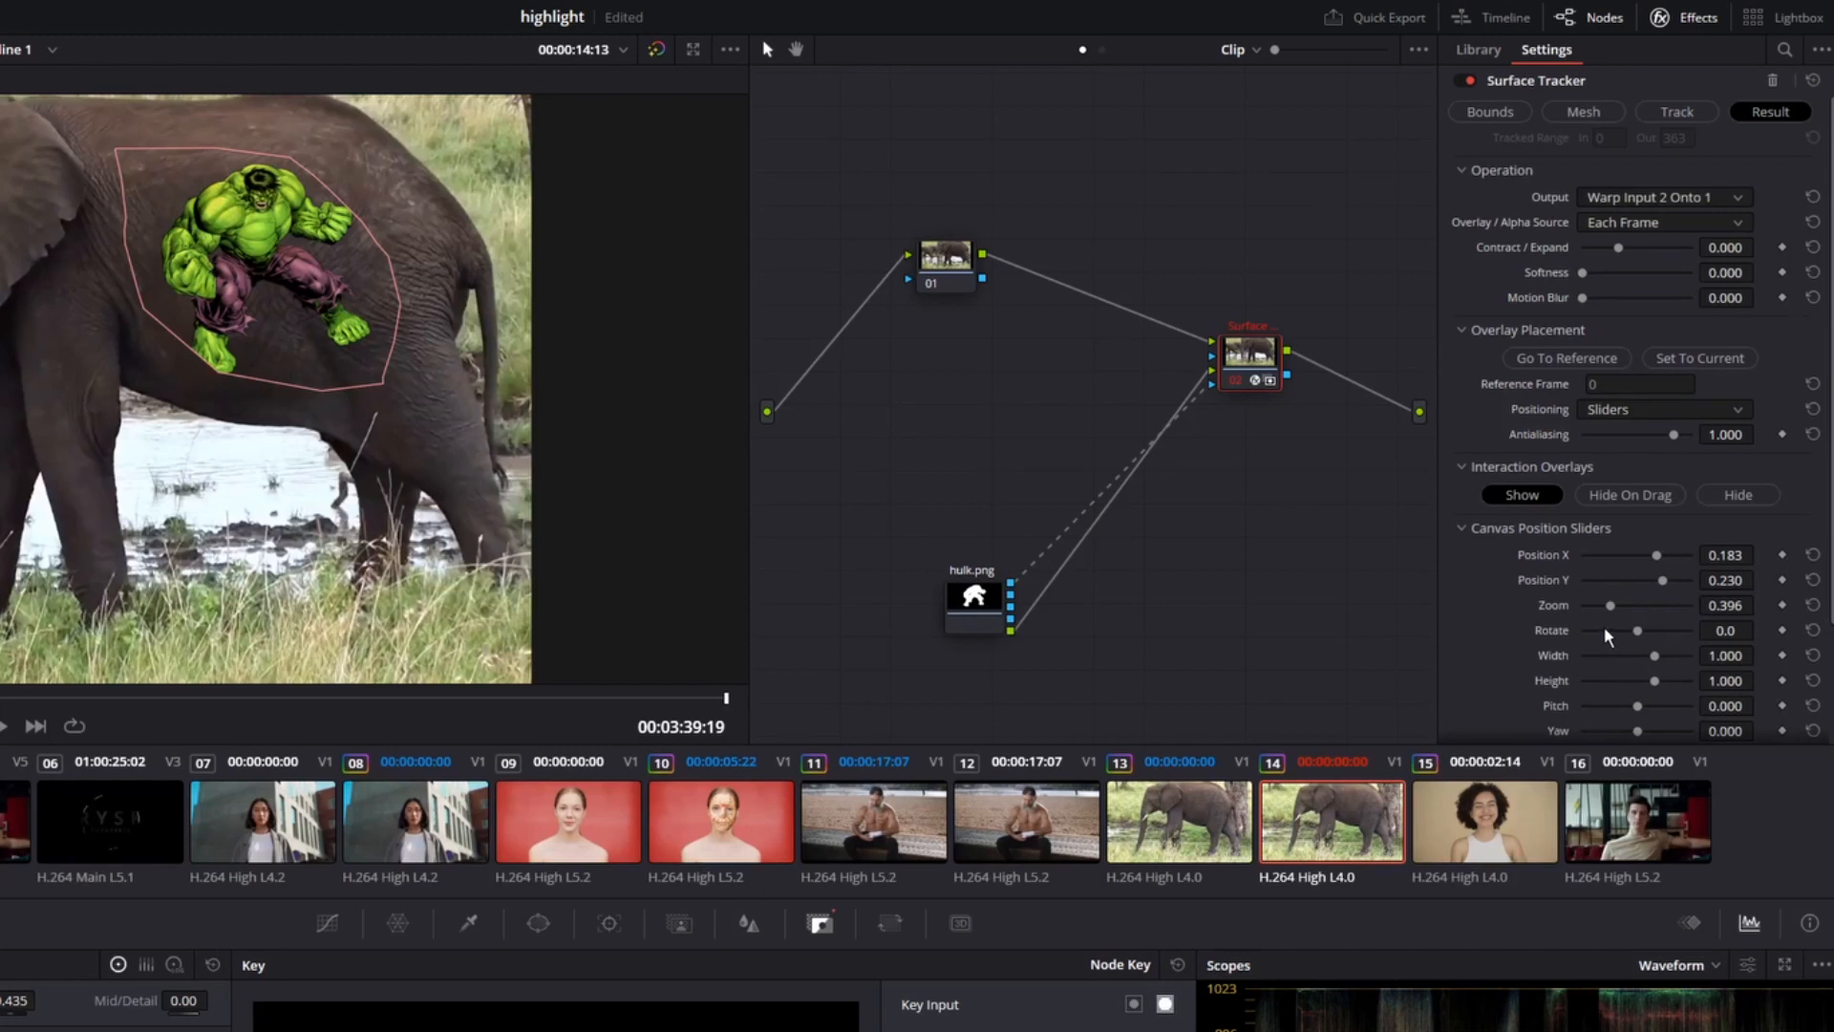
scroll(1606, 636, "down", 2)
left_click_drag(1760, 545, 1760, 570)
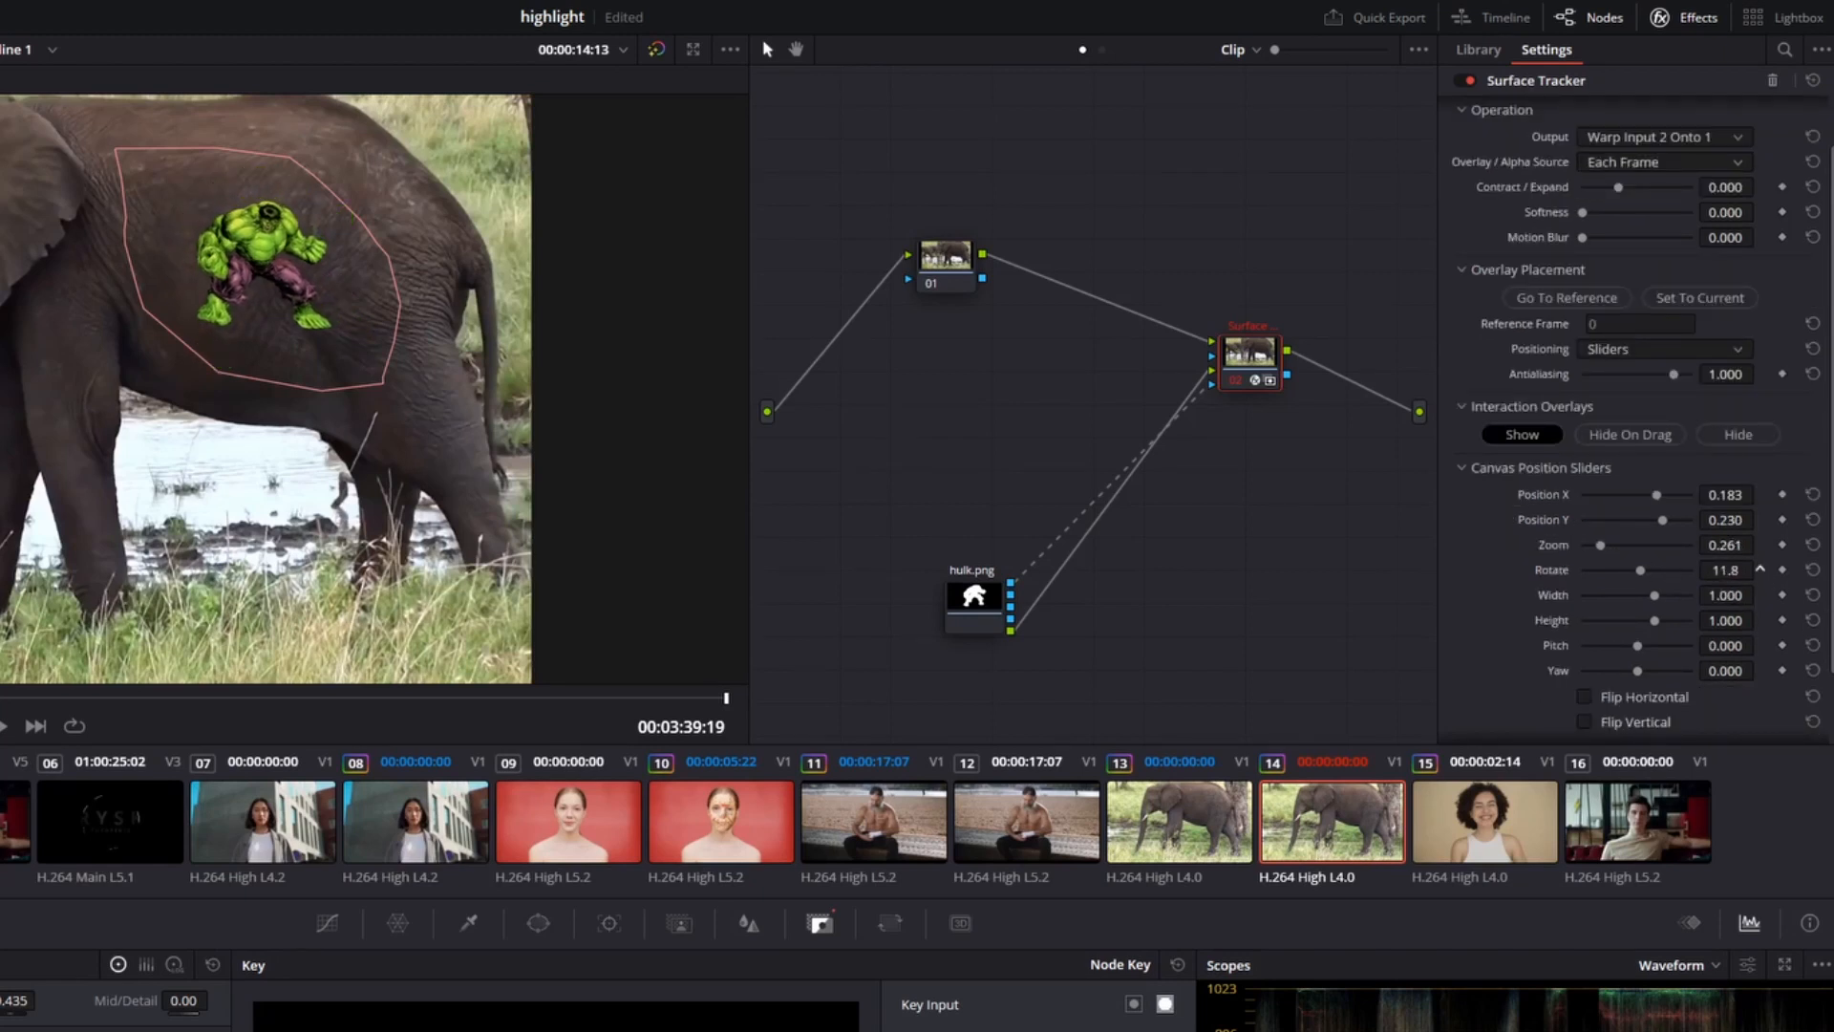
left_click_drag(1726, 495, 1760, 495)
left_click_drag(1725, 495, 1718, 495)
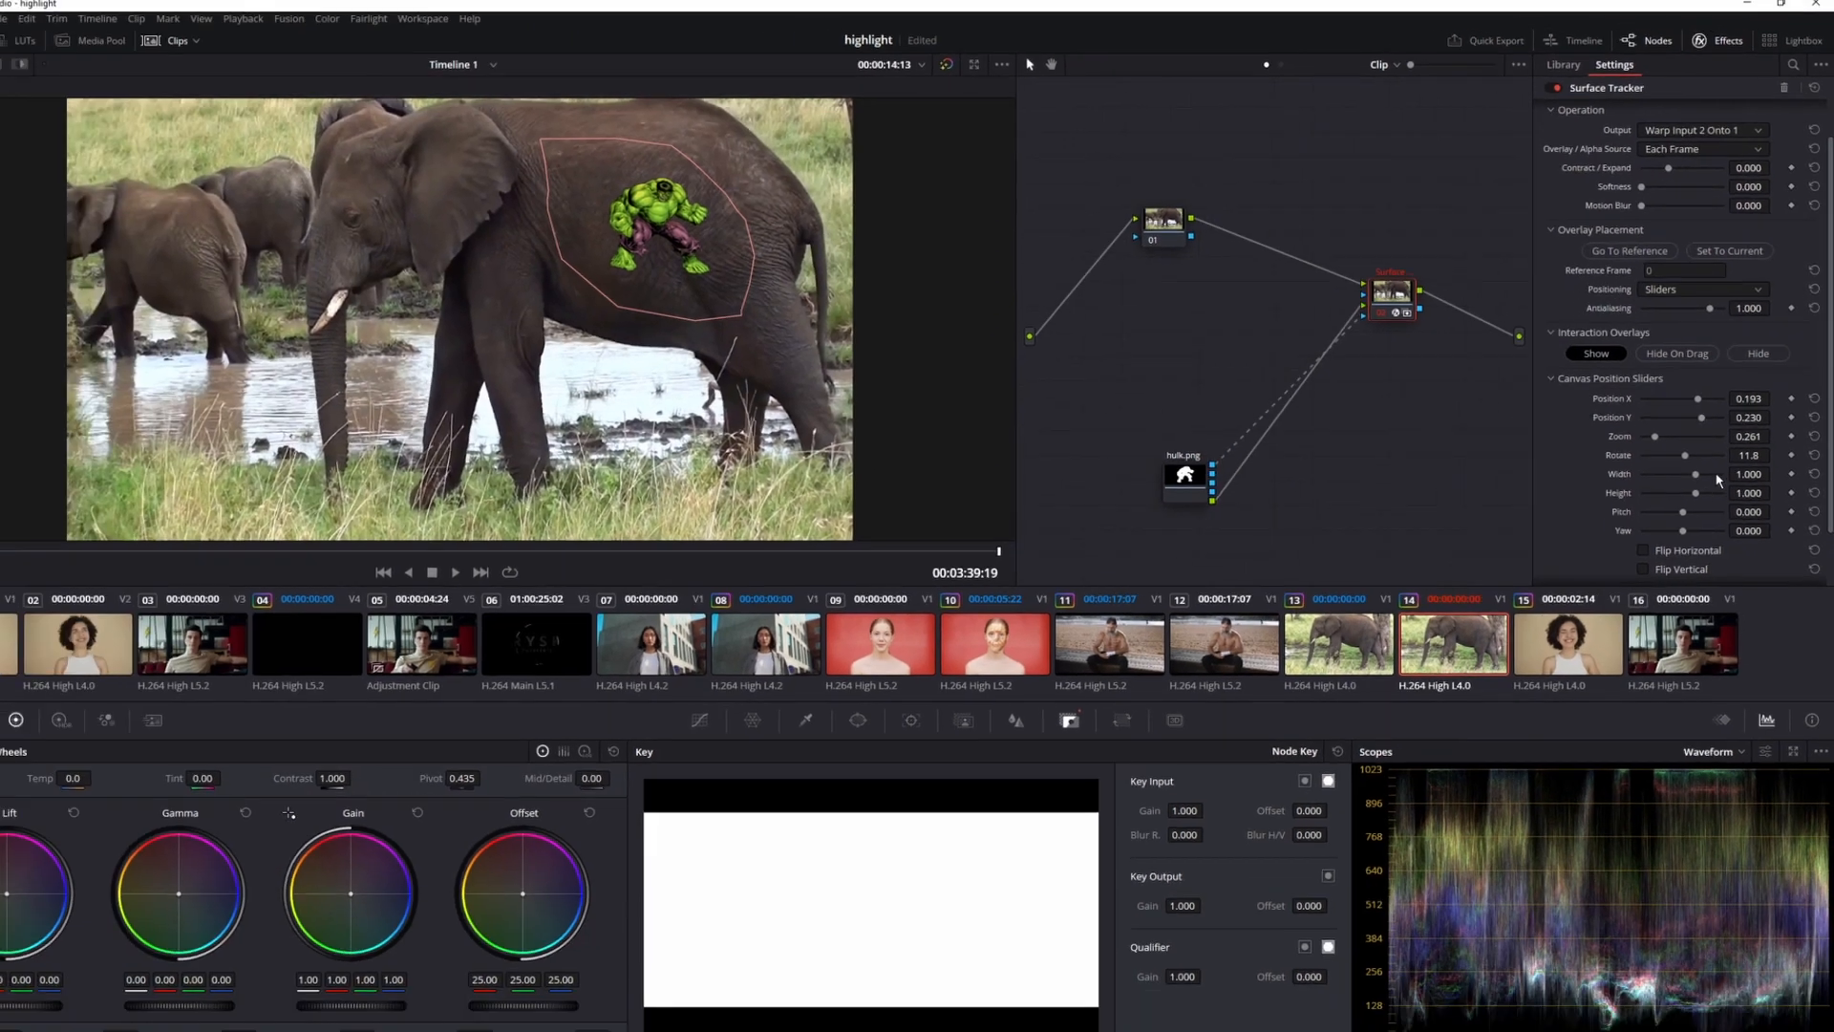
Try the Add and Subtract composite types on the Hulk overlay
scroll(1665, 610, "down", 2)
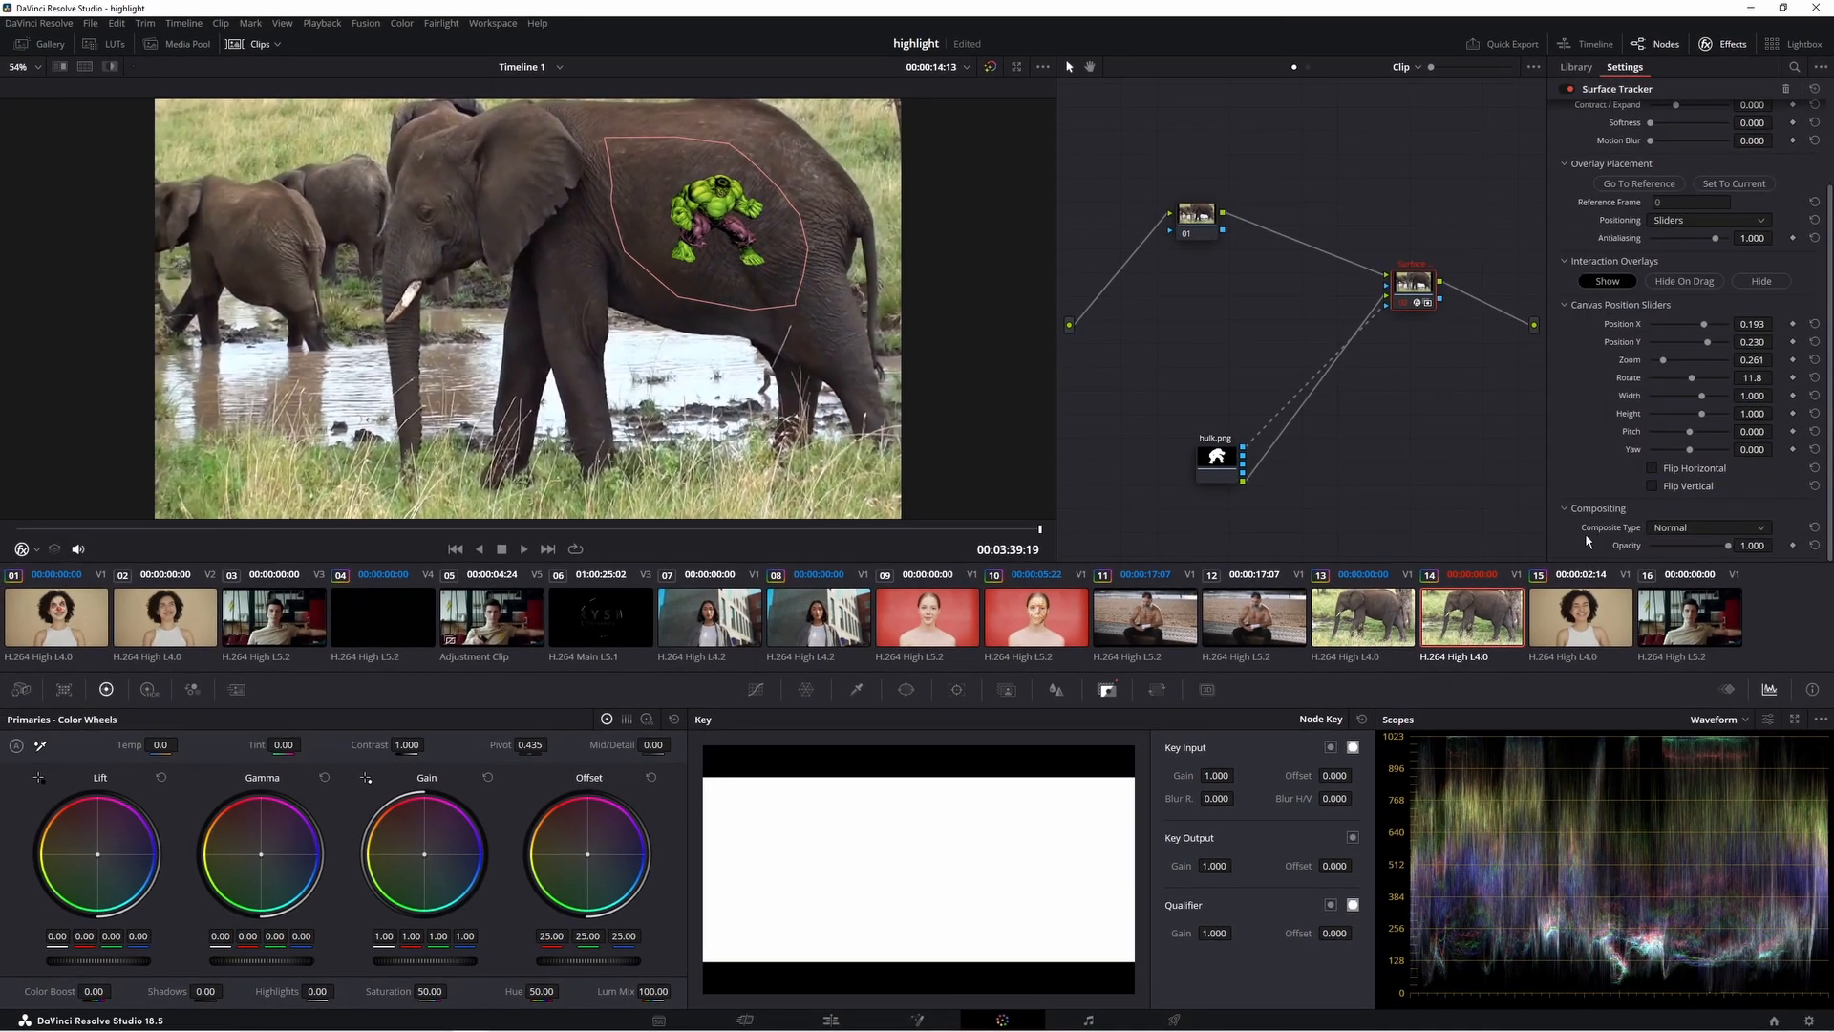
left_click(1692, 529)
left_click(1694, 561)
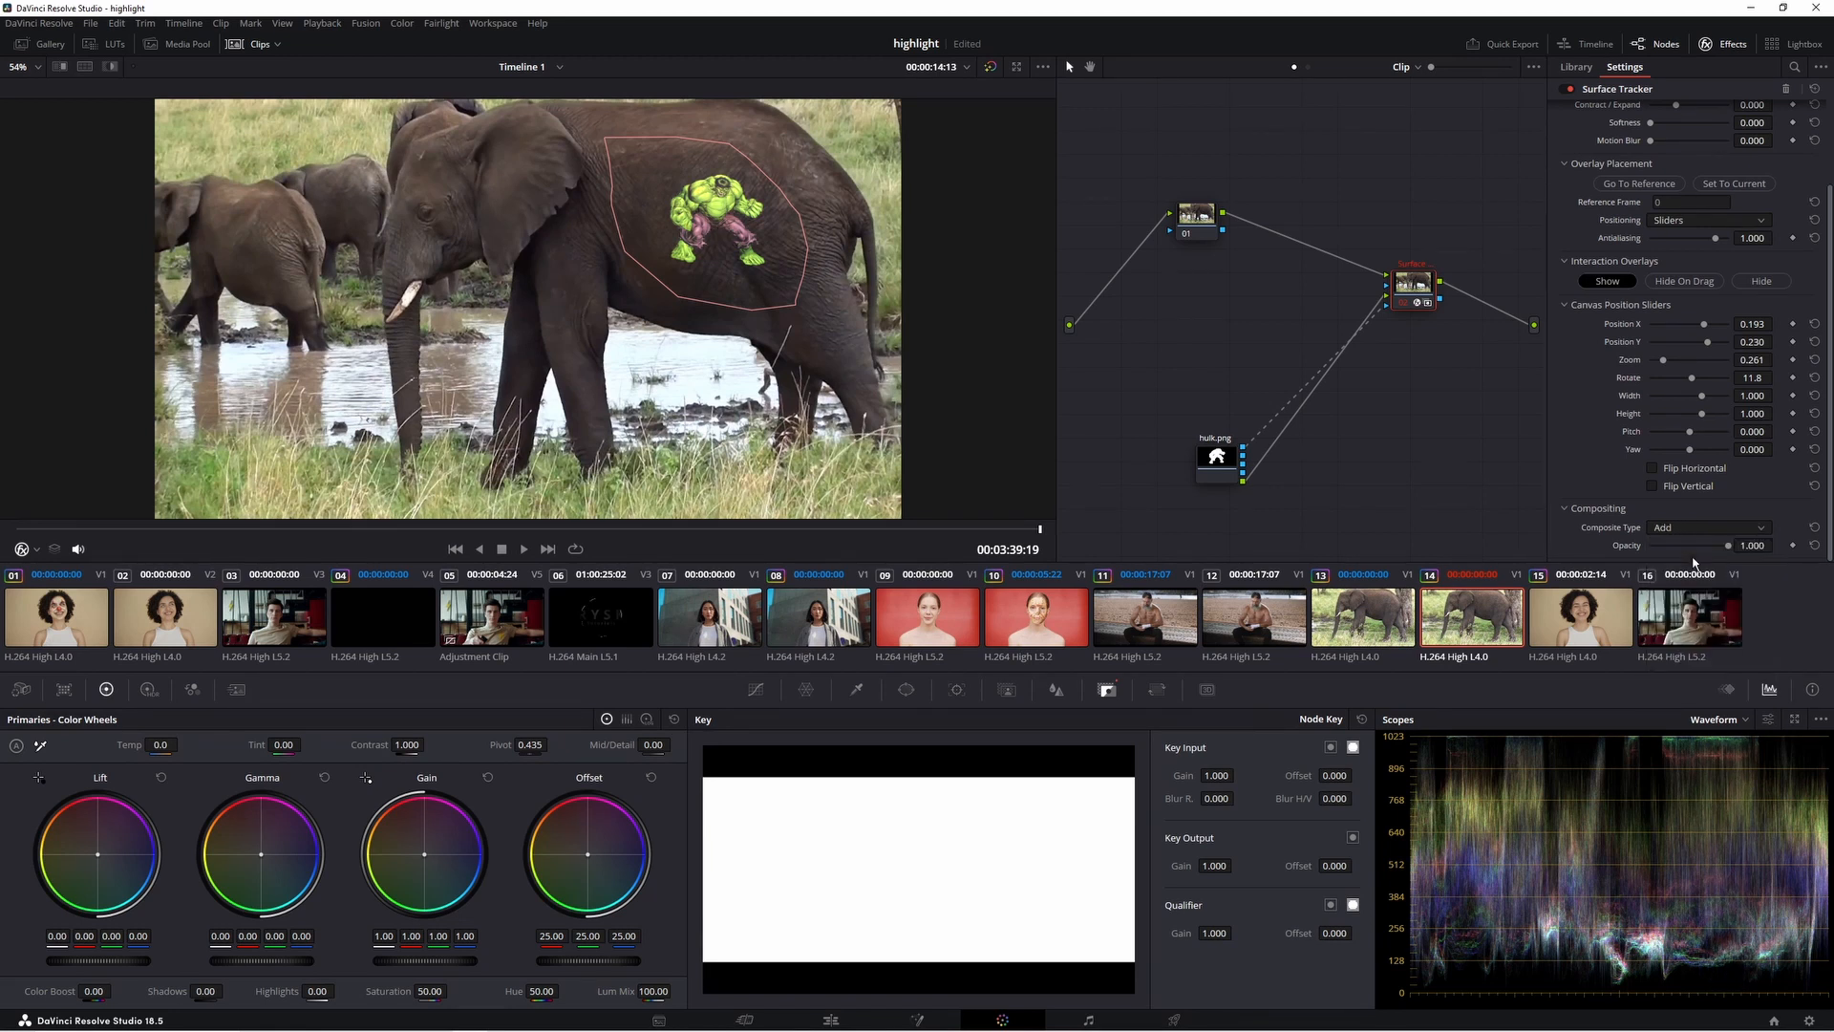
left_click(1697, 527)
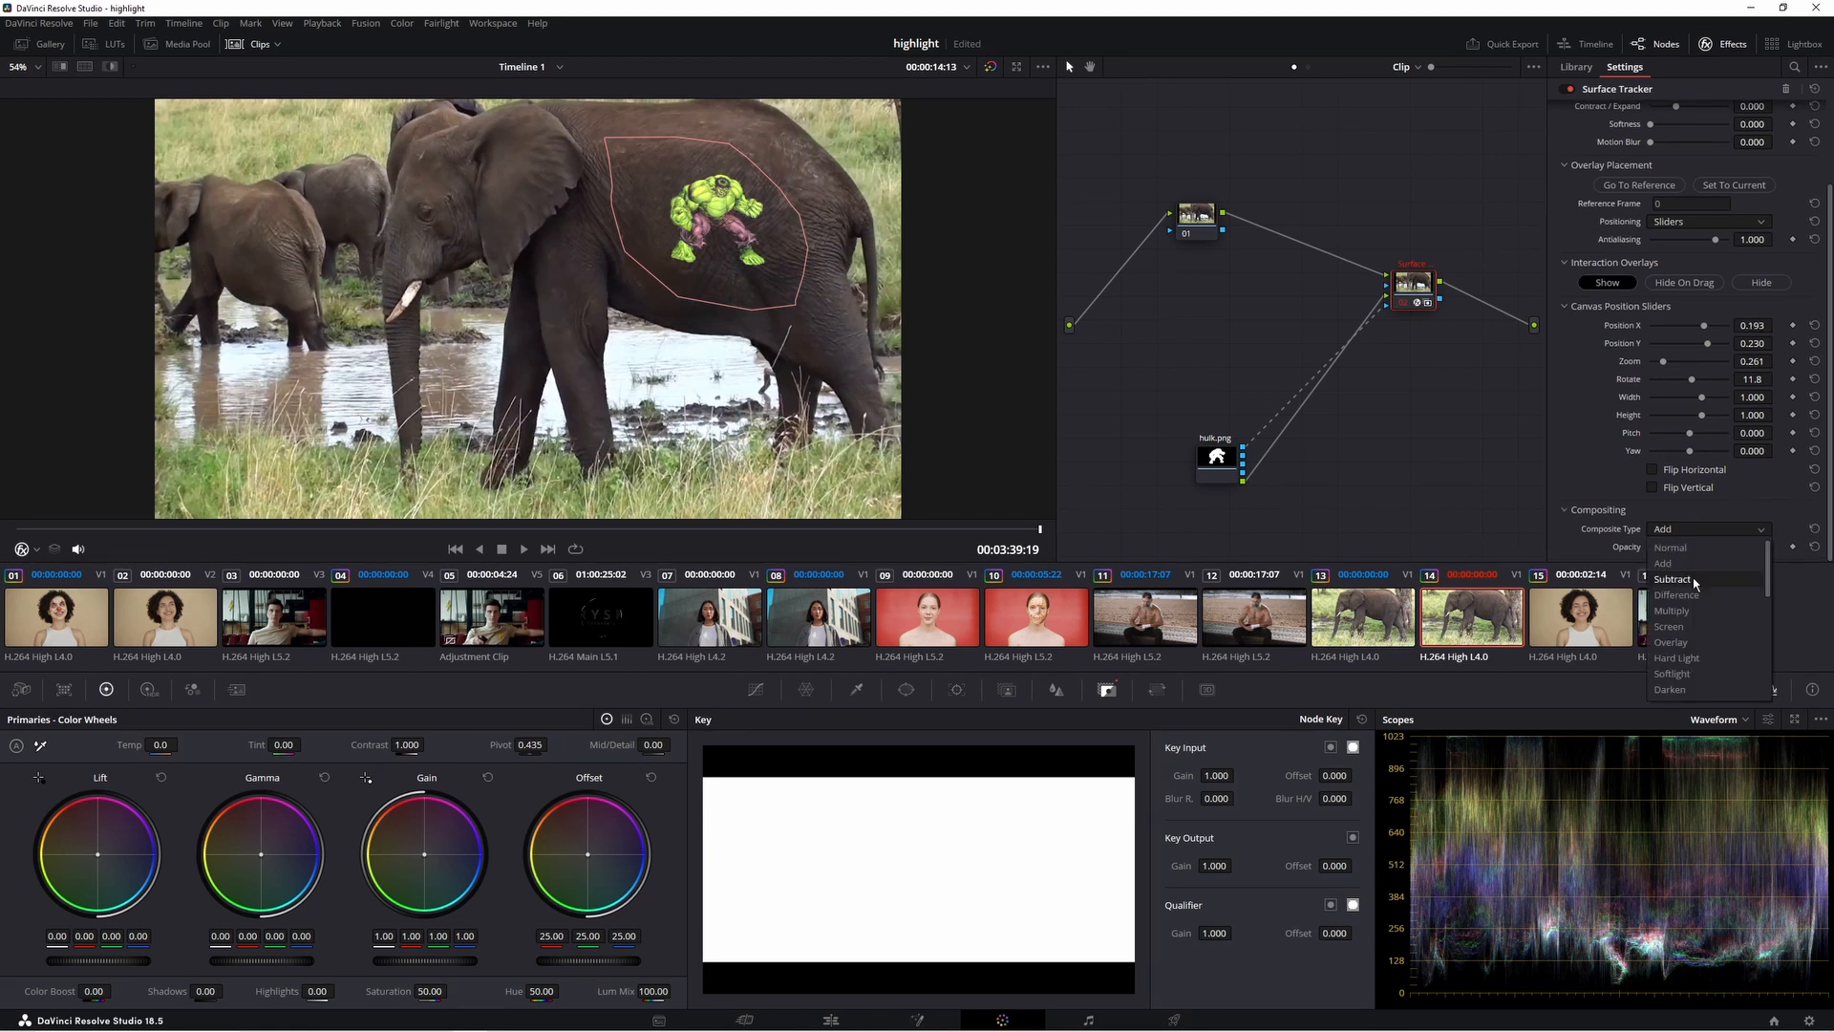
left_click(1695, 580)
Set the Hulk overlay's composite type to Overlay with 0.642 opacity, and return to the start of the clip
left_click(1694, 530)
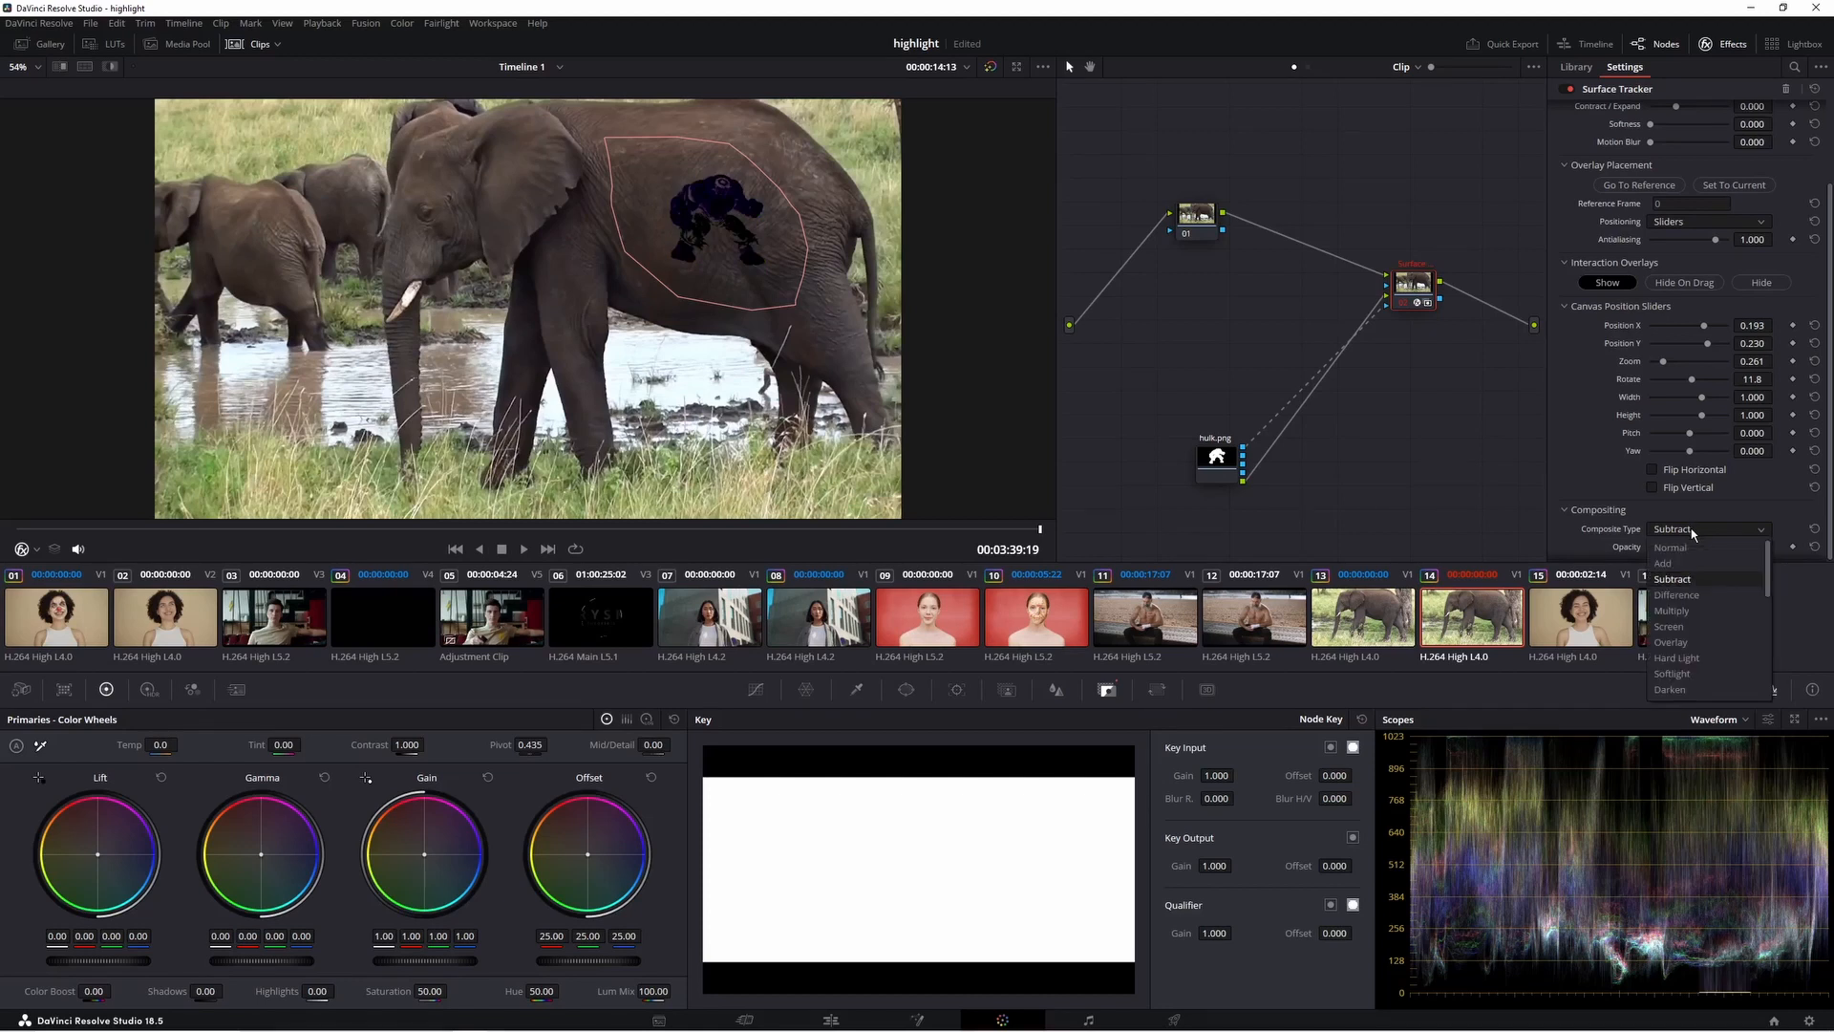
left_click(1700, 646)
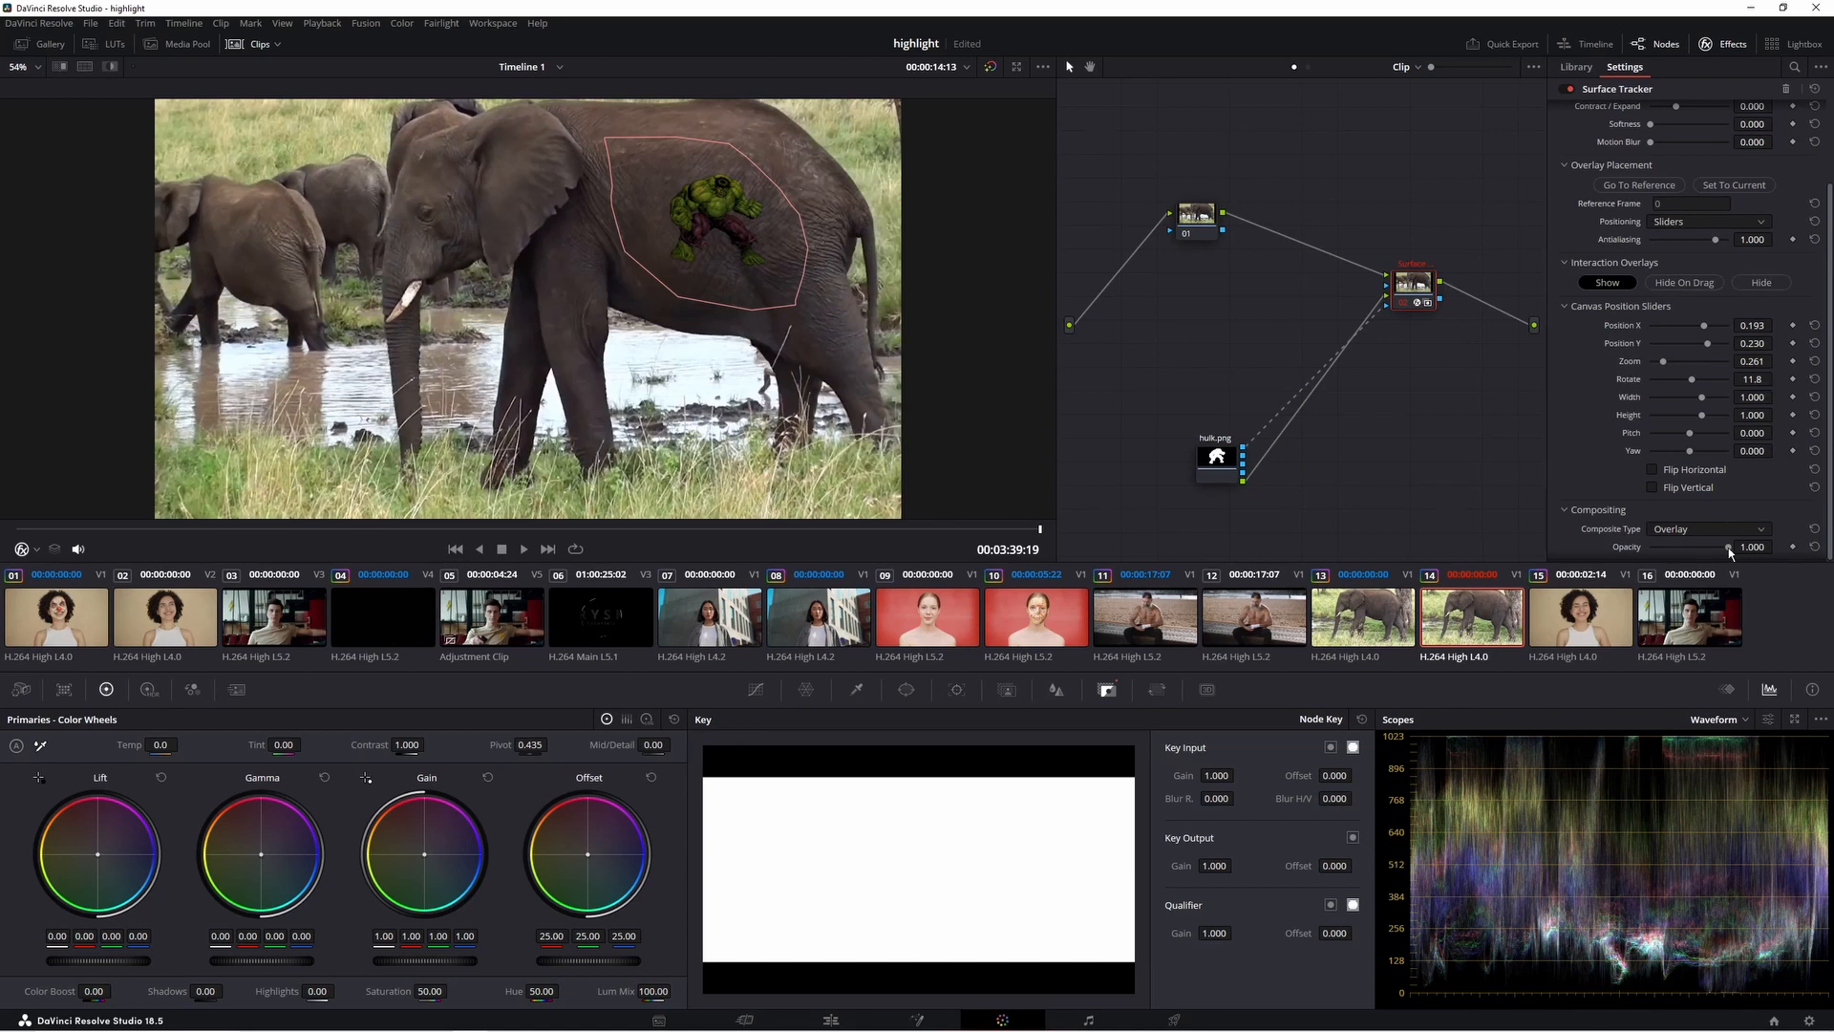
left_click_drag(1728, 551, 1702, 548)
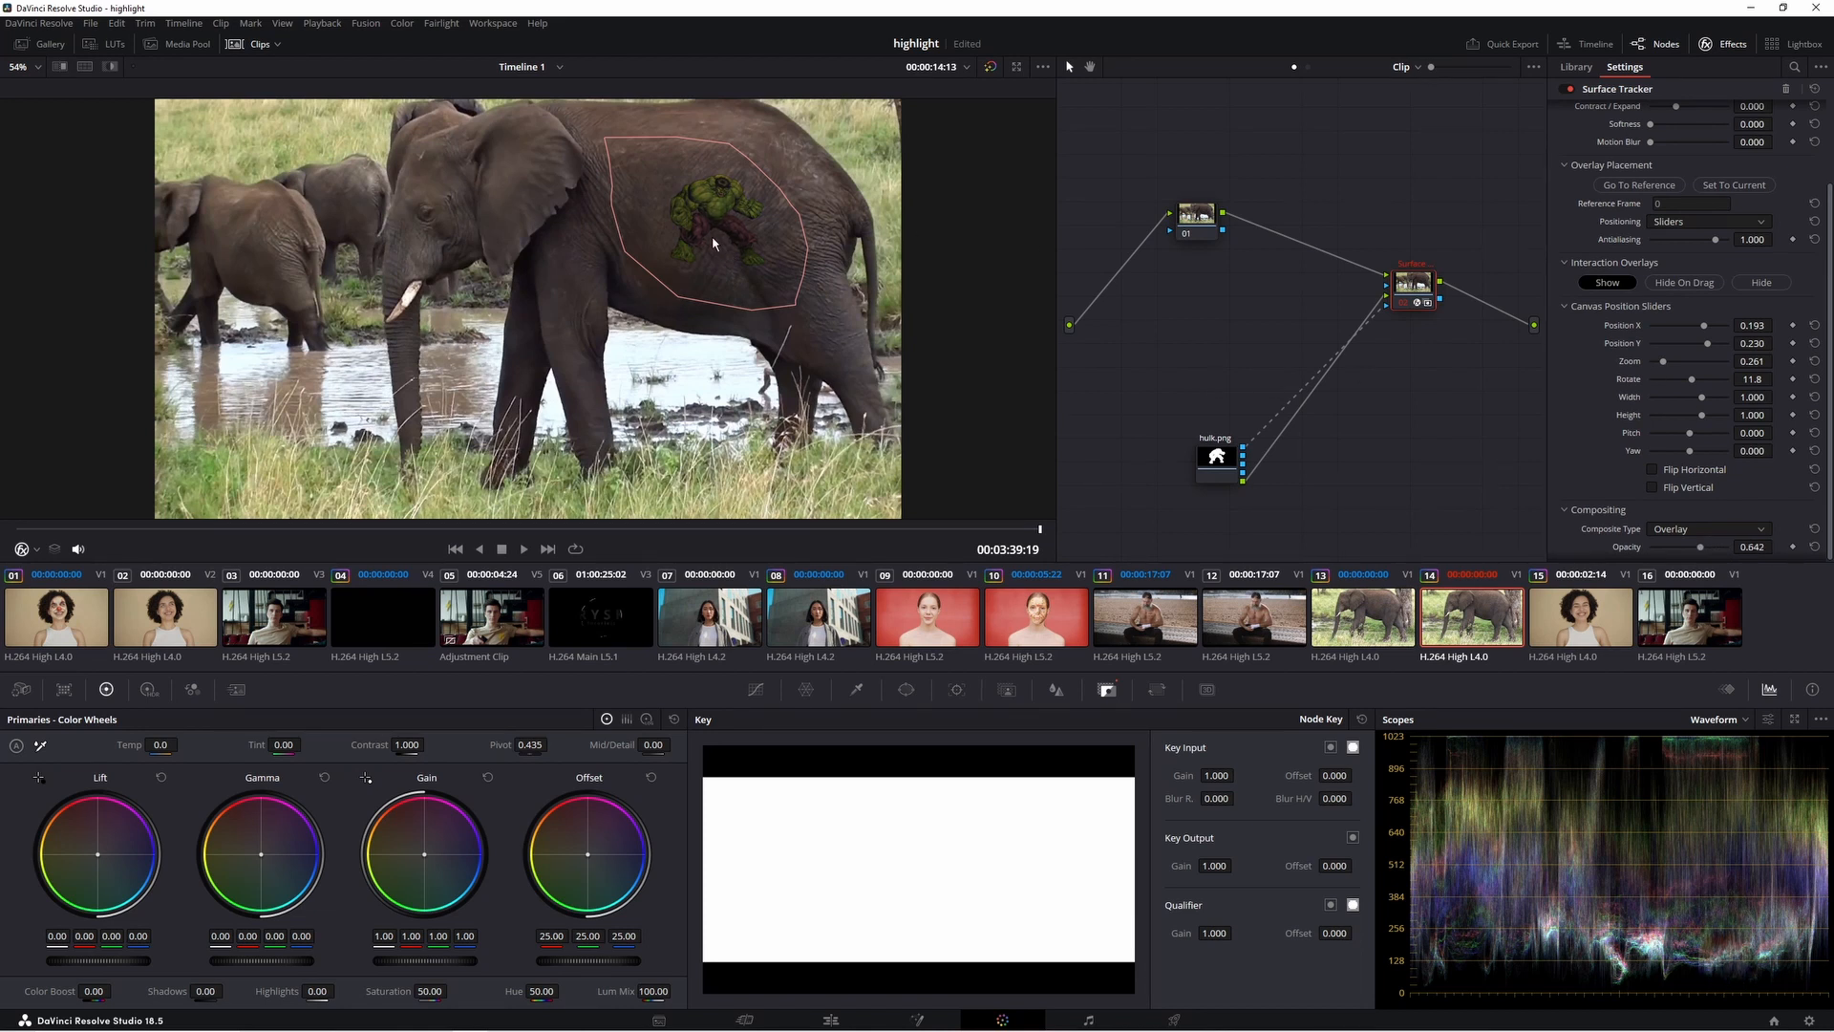
key("Home")
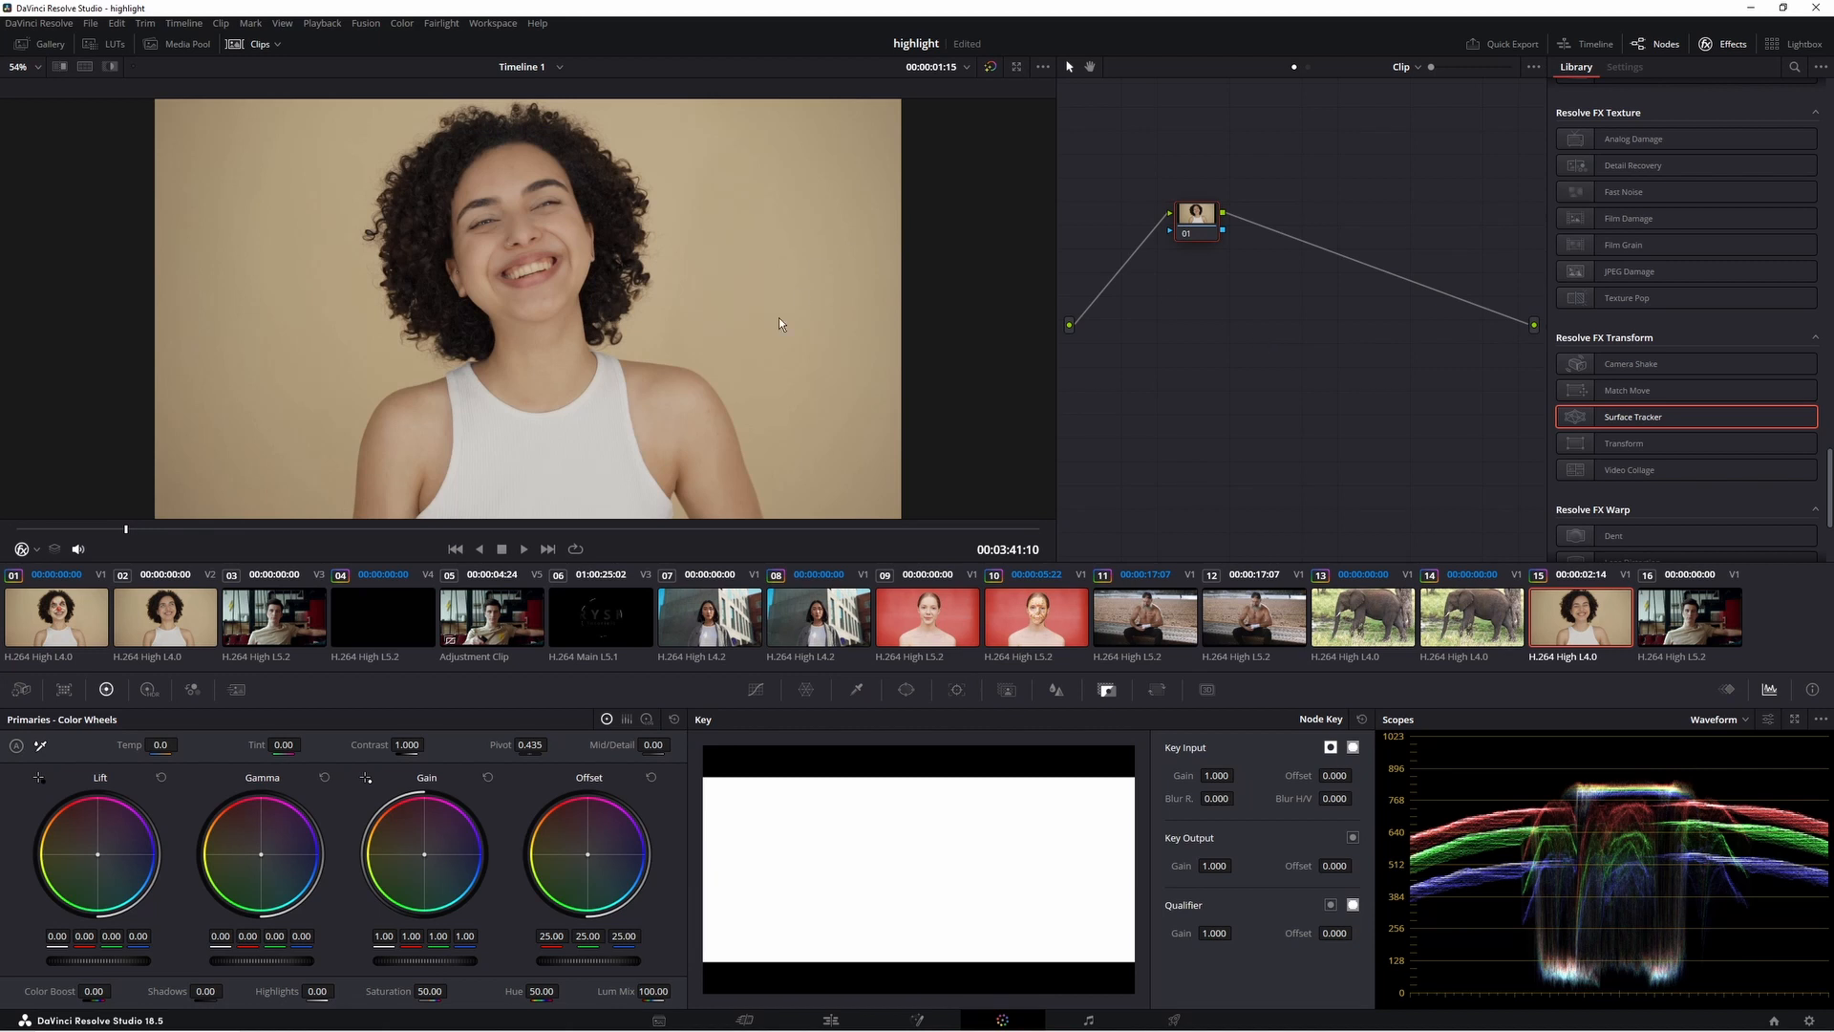
Go to the last frame of the woman's clip 15 and add a Surface Tracker node after node 01
left_click_drag(129, 533, 1053, 551)
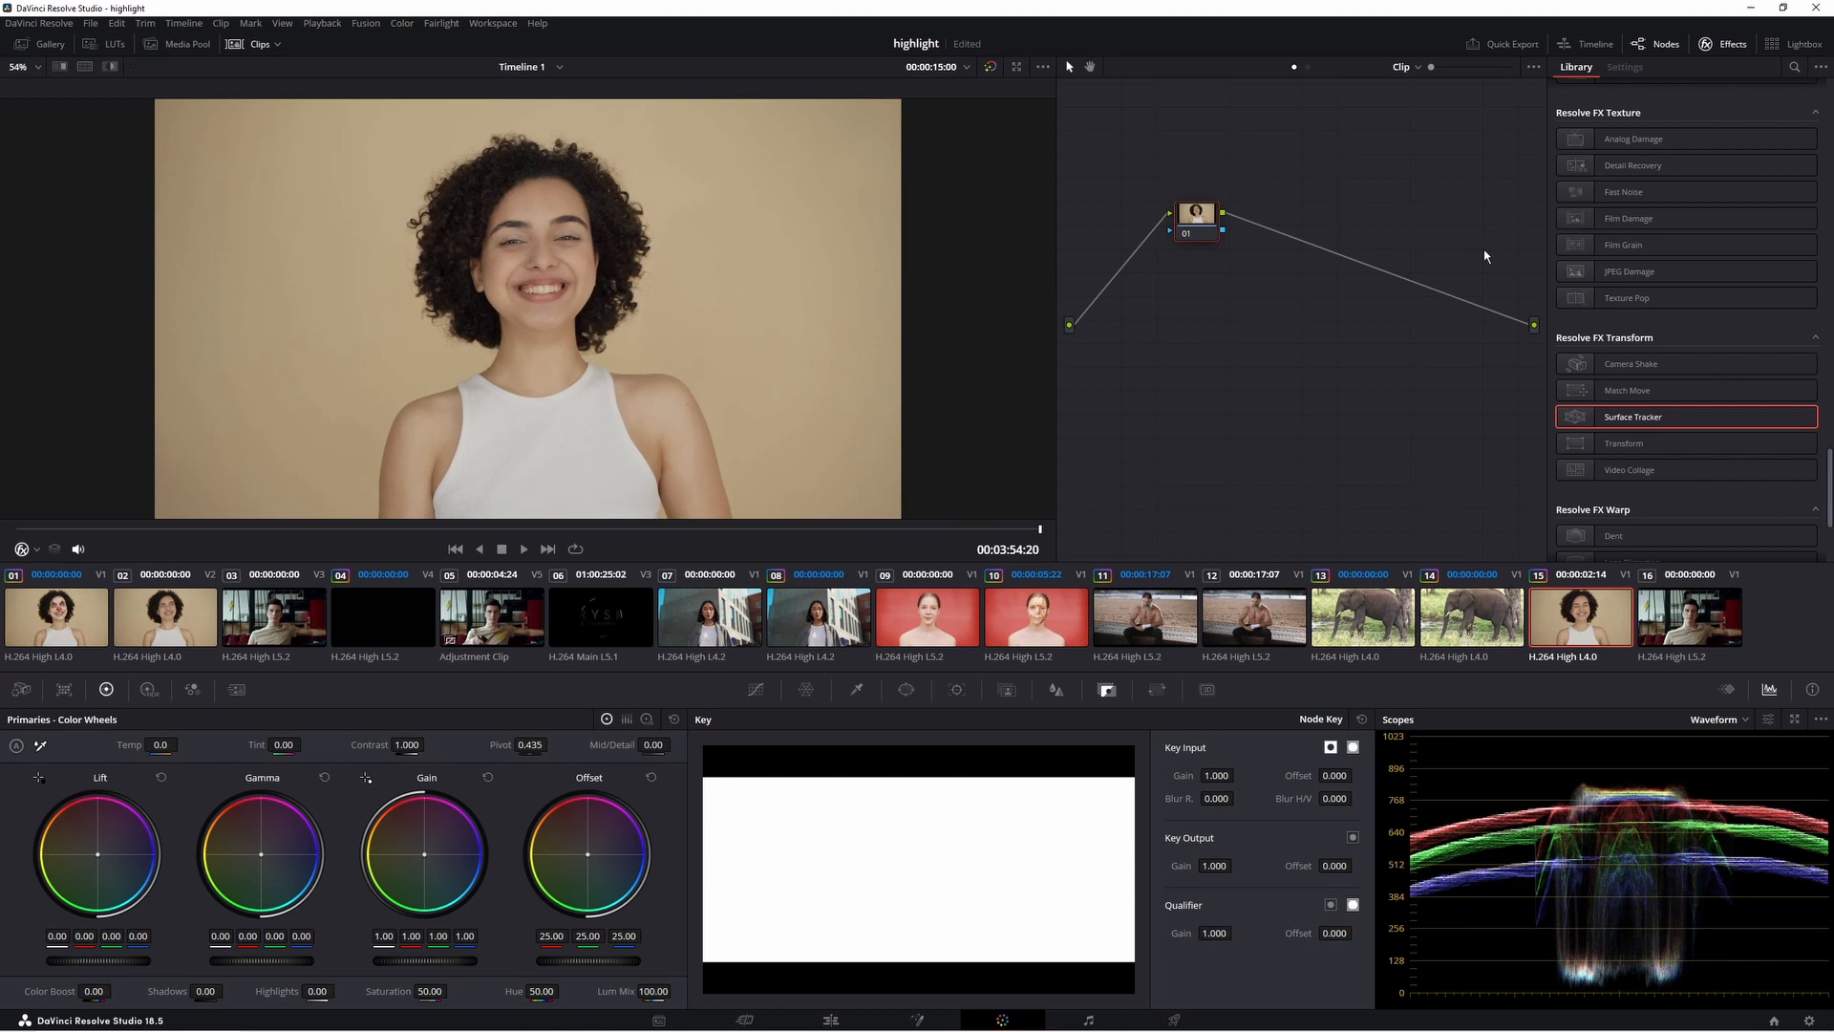
left_click_drag(1659, 418, 1408, 284)
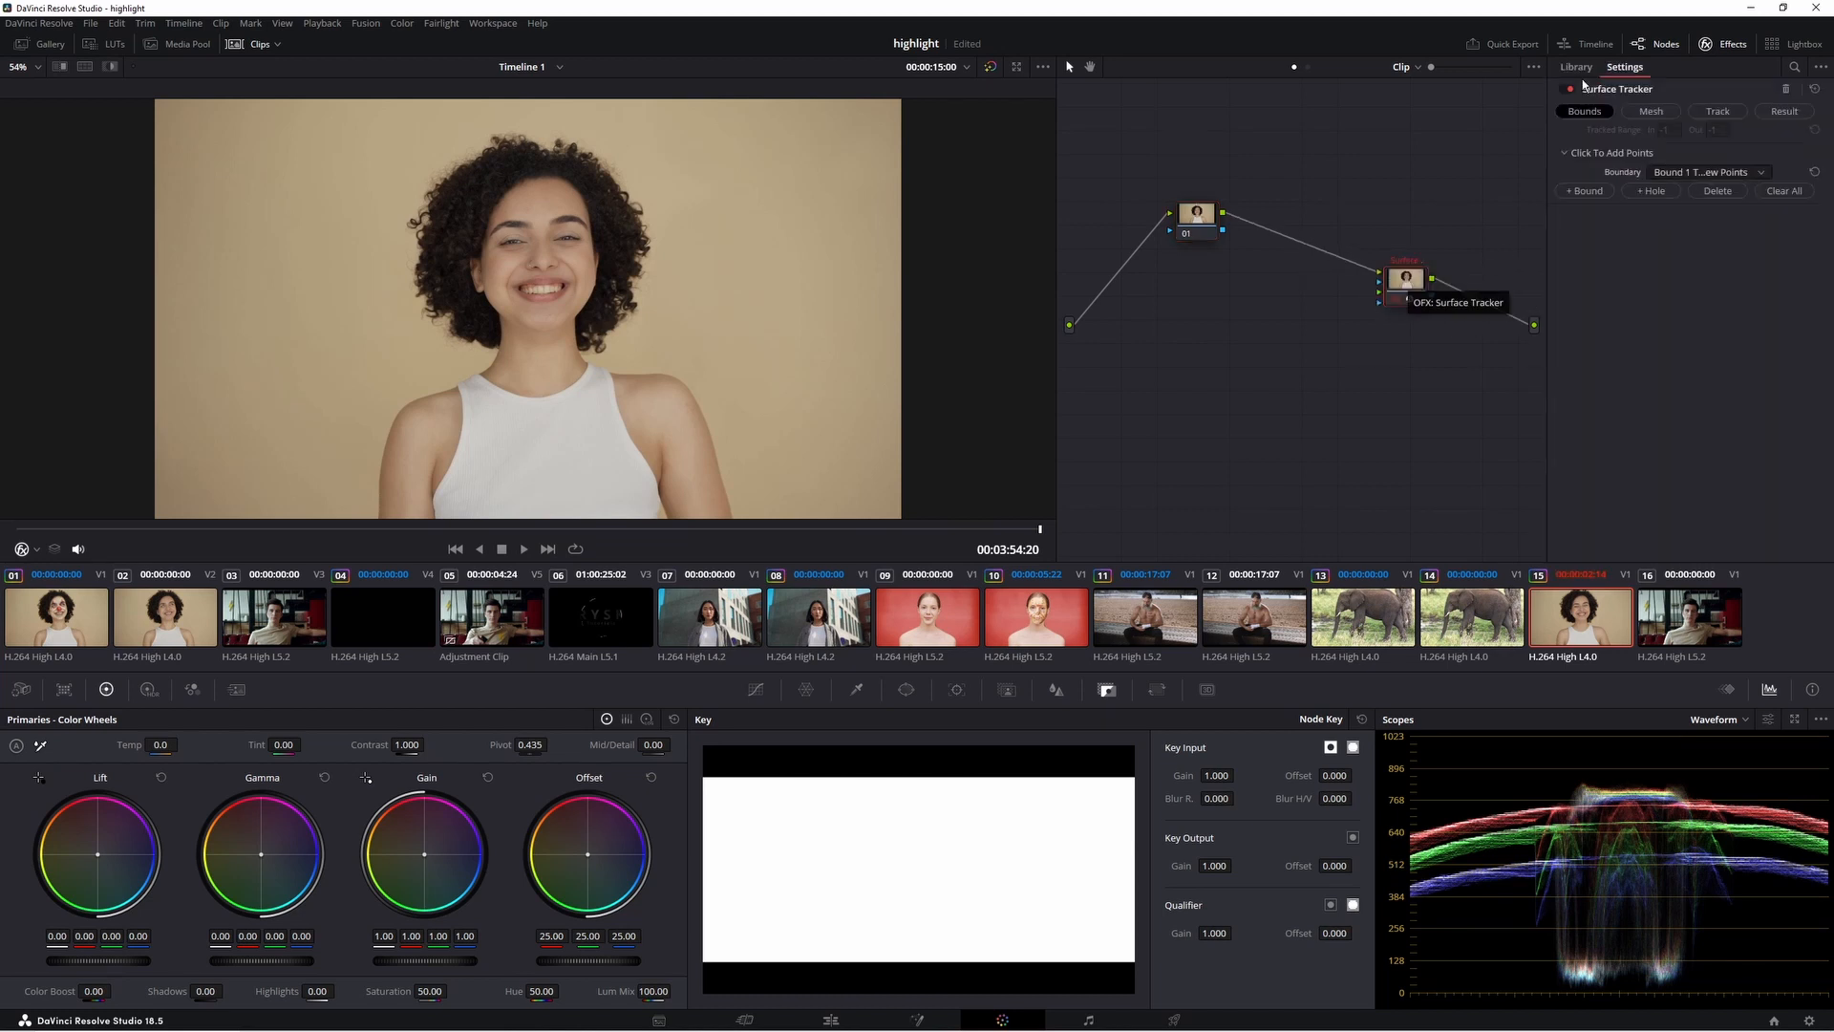
Outline the woman's face with a closed Surface Tracker boundary running from cheek over the forehead and around the chin
left_click(485, 284)
left_click(492, 219)
left_click(506, 199)
left_click(522, 185)
left_click(545, 180)
left_click(563, 185)
left_click(578, 191)
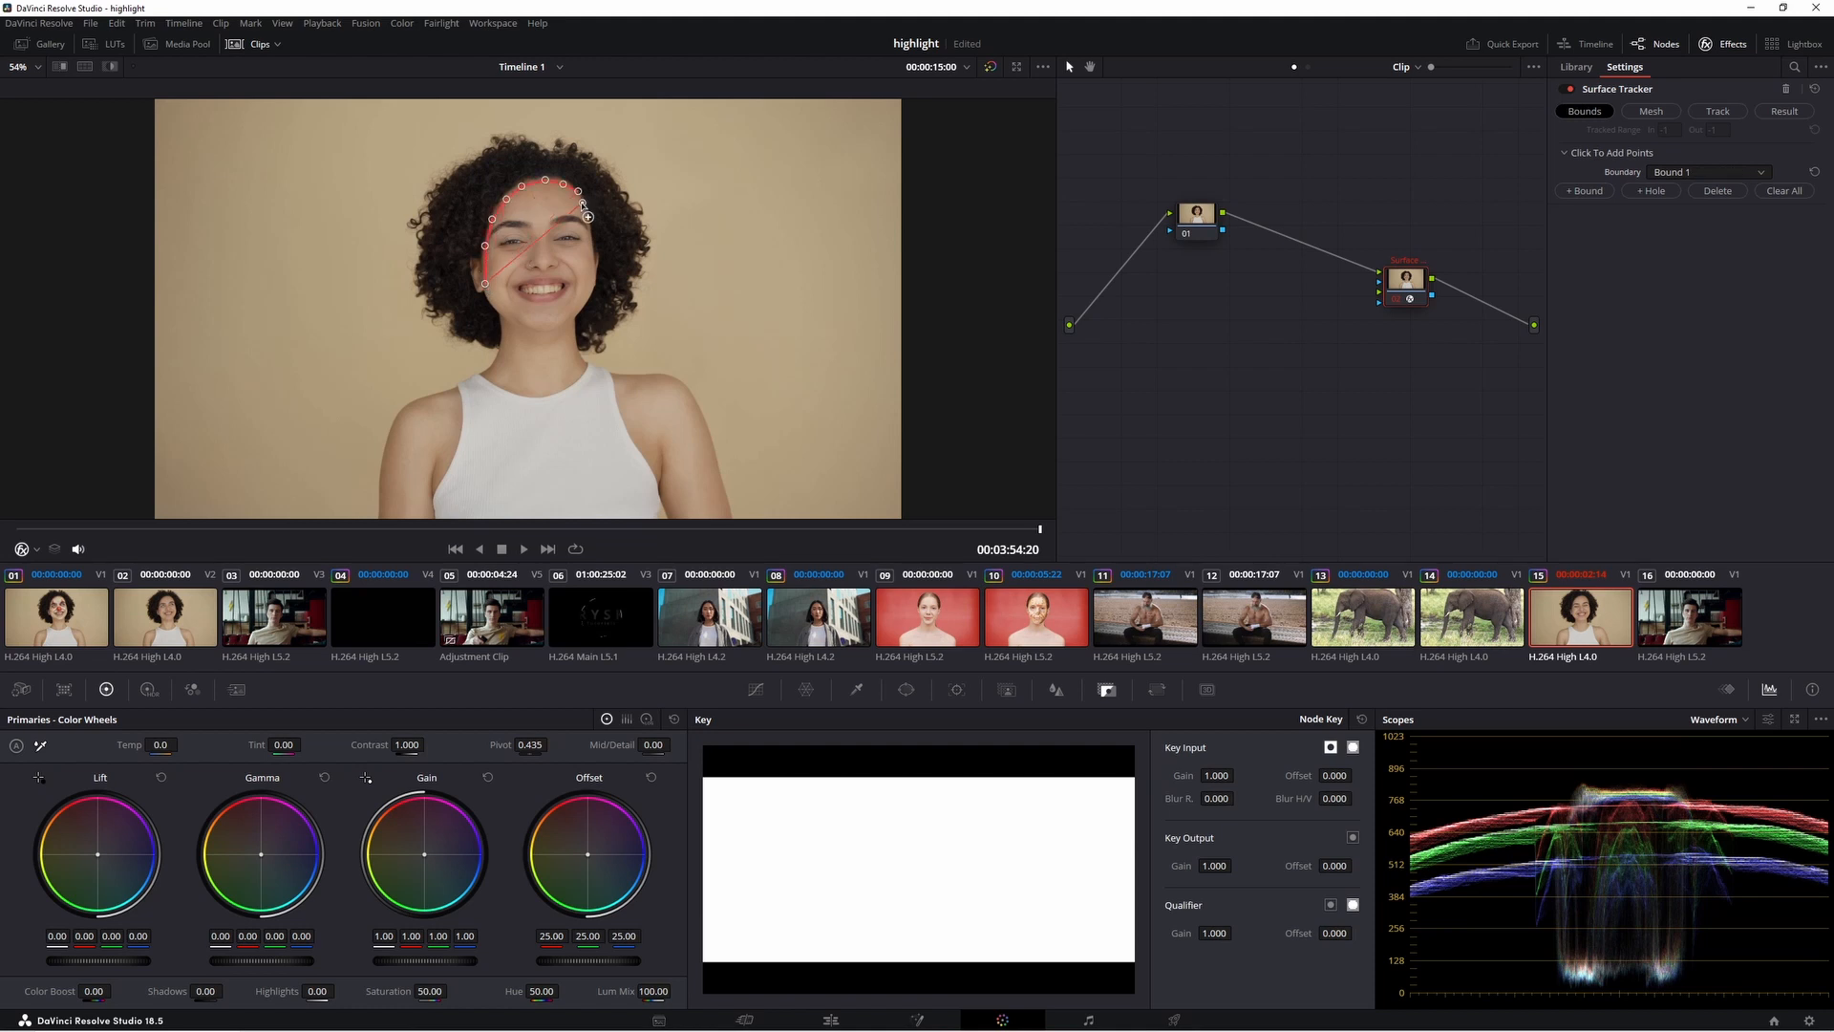
left_click(587, 220)
left_click(592, 235)
left_click(594, 251)
left_click(595, 271)
left_click(593, 291)
left_click(584, 302)
Add a hole to the face boundary and shape it with six points around the woman's right eye
scroll(551, 256, "up", 8)
left_click_drag(606, 179, 626, 333)
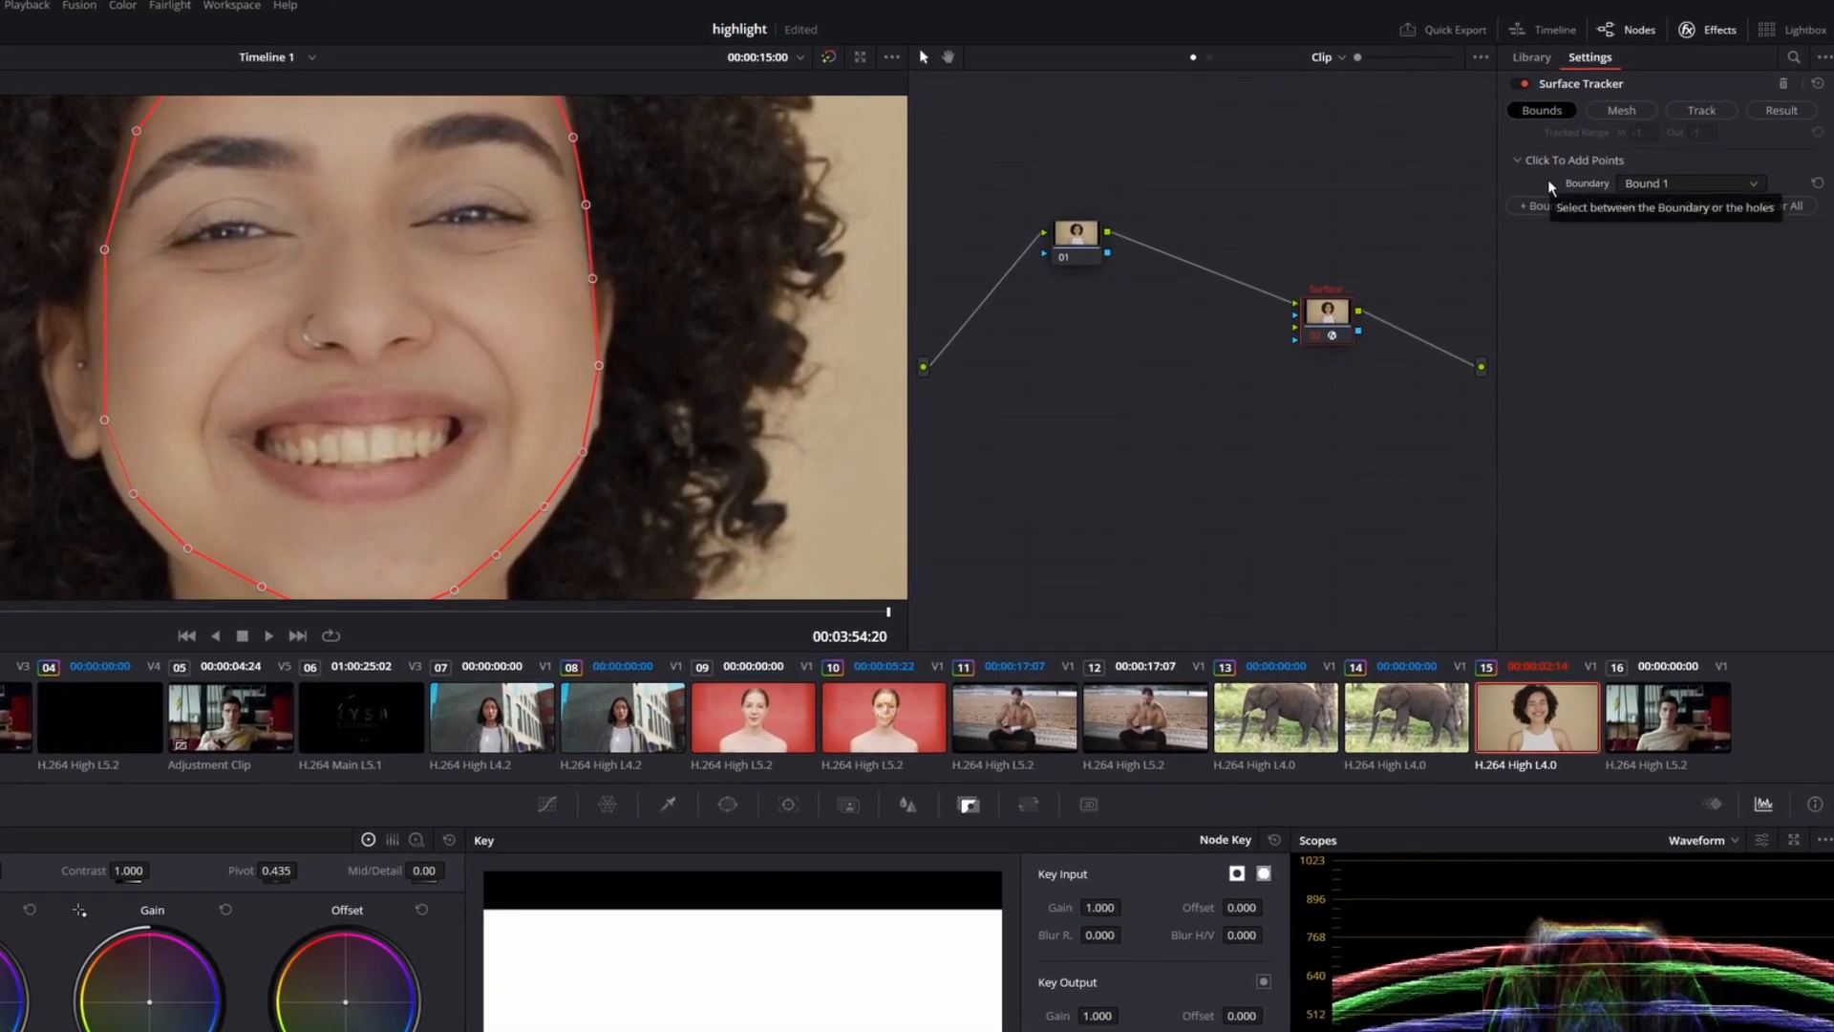
left_click(1620, 206)
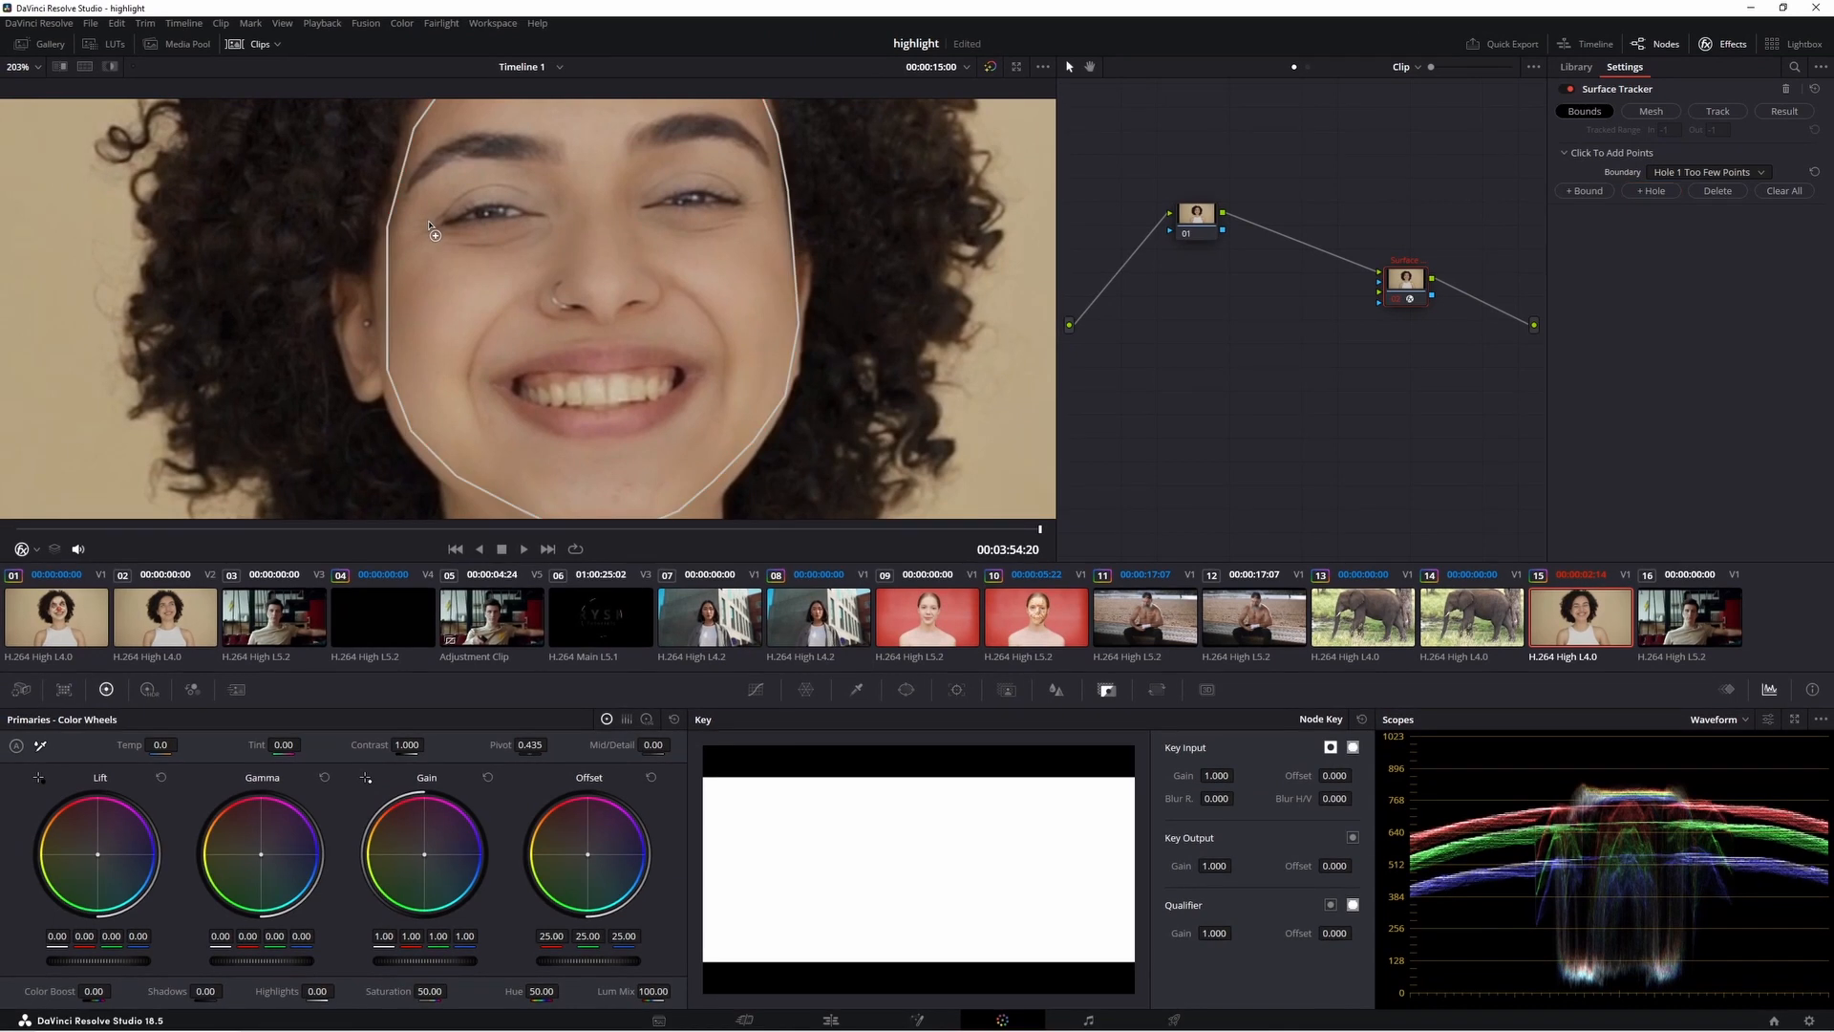
left_click(482, 177)
left_click(559, 211)
left_click(514, 242)
left_click(460, 245)
left_click(519, 190)
left_click_drag(482, 177, 477, 187)
left_click_drag(460, 244, 457, 237)
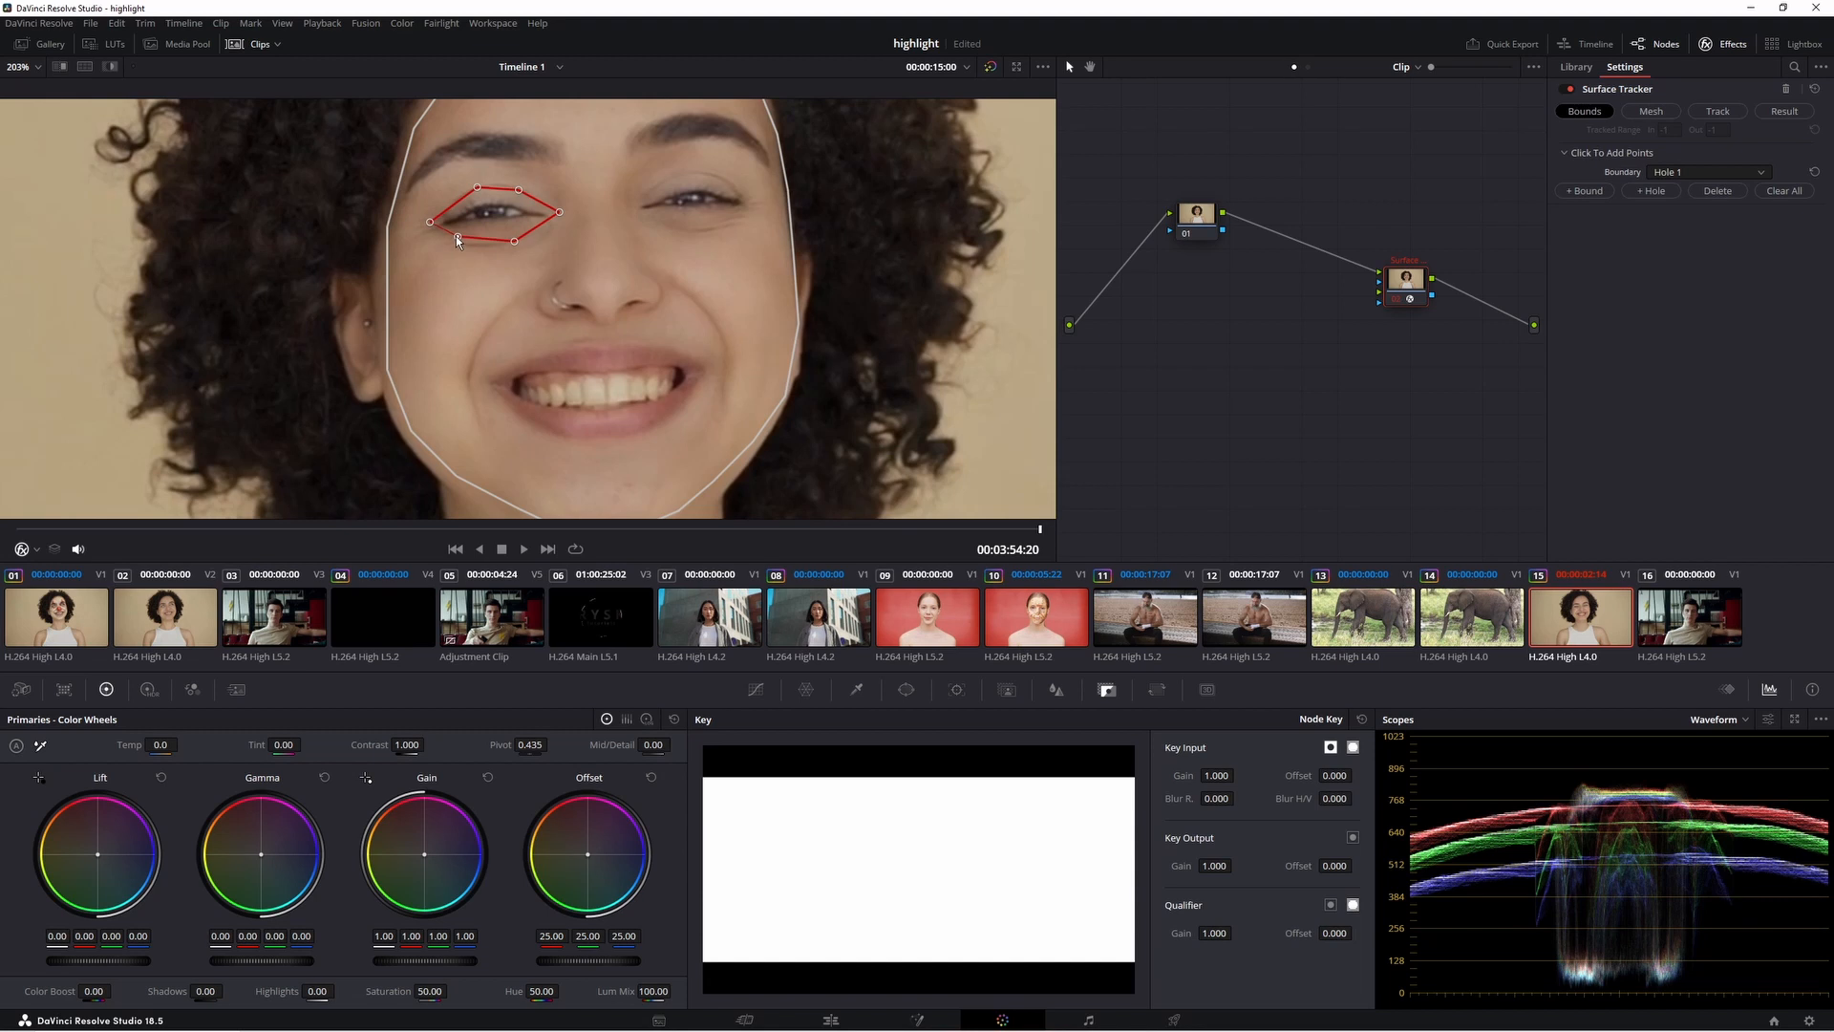
Add a second hole with six points around the woman's left eye
left_click(1654, 195)
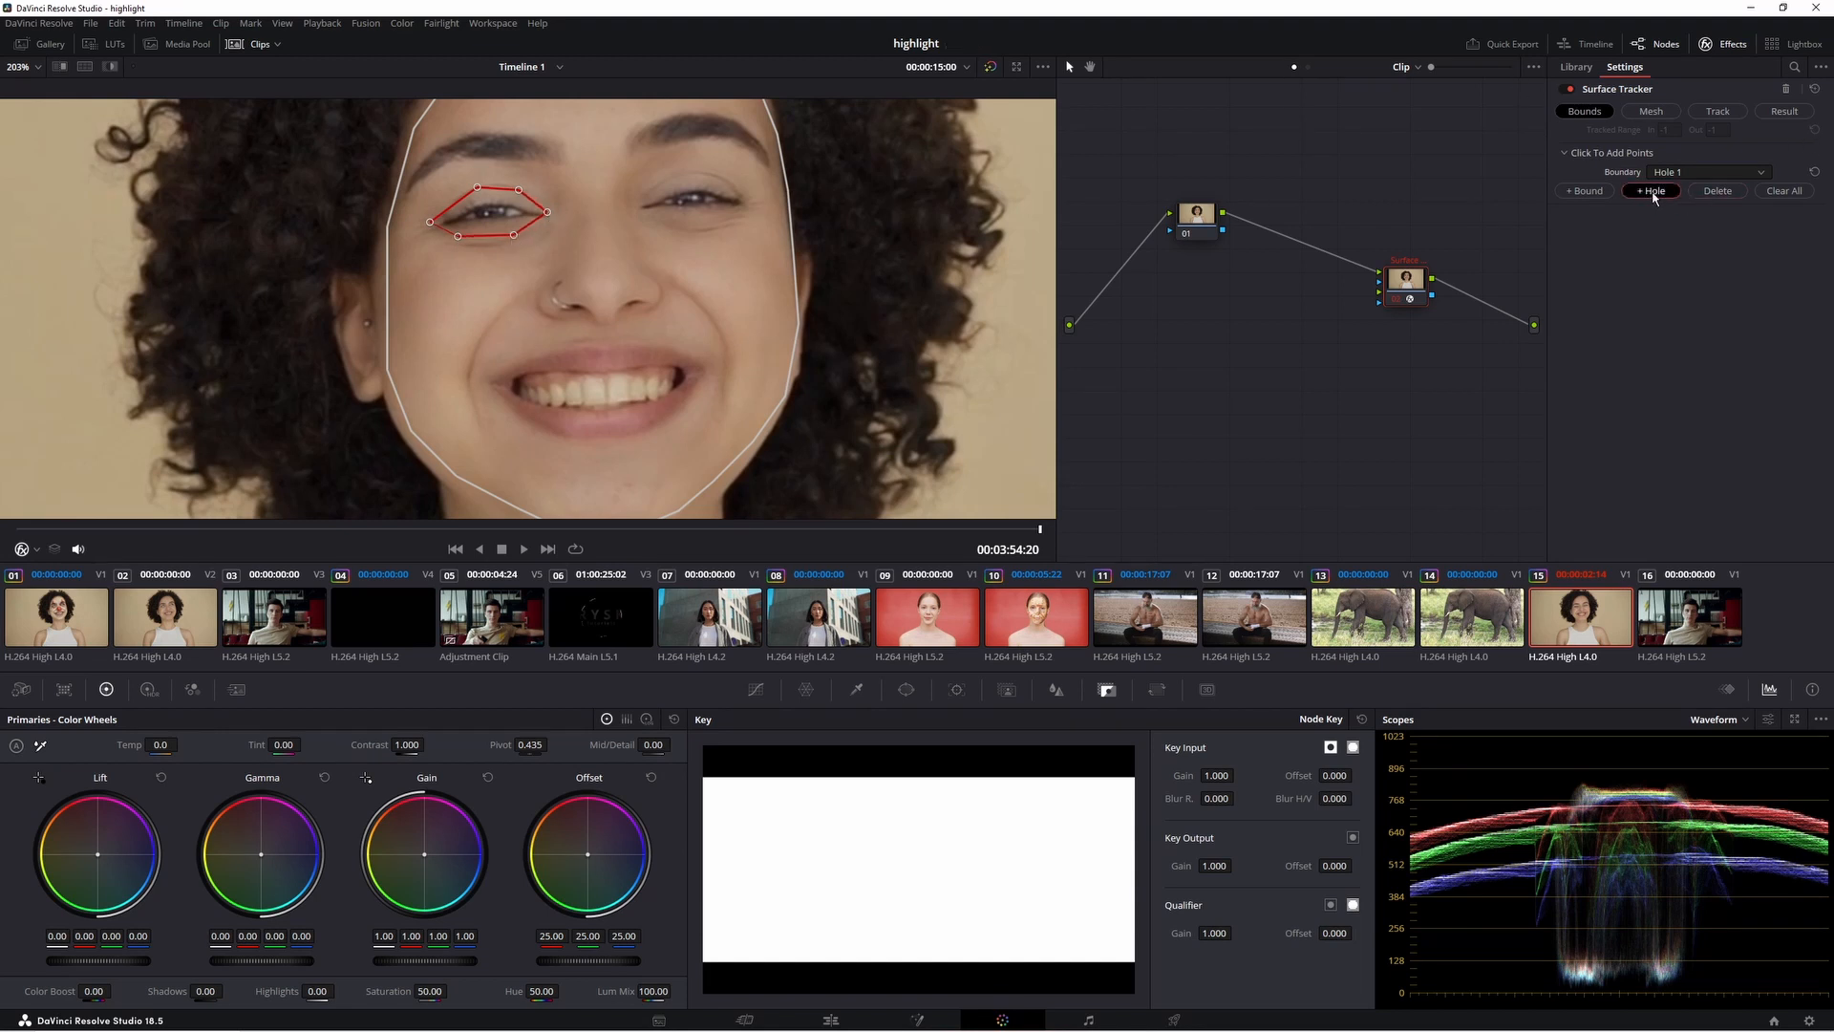
left_click(633, 204)
left_click(660, 177)
left_click(707, 171)
left_click(748, 197)
left_click(717, 221)
left_click(667, 224)
Add a third hole and outline the woman's lips with it
left_click(1652, 192)
left_click(491, 379)
left_click(537, 354)
left_click(592, 342)
left_click(616, 341)
left_click(660, 345)
left_click(708, 369)
left_click(691, 404)
left_click(514, 415)
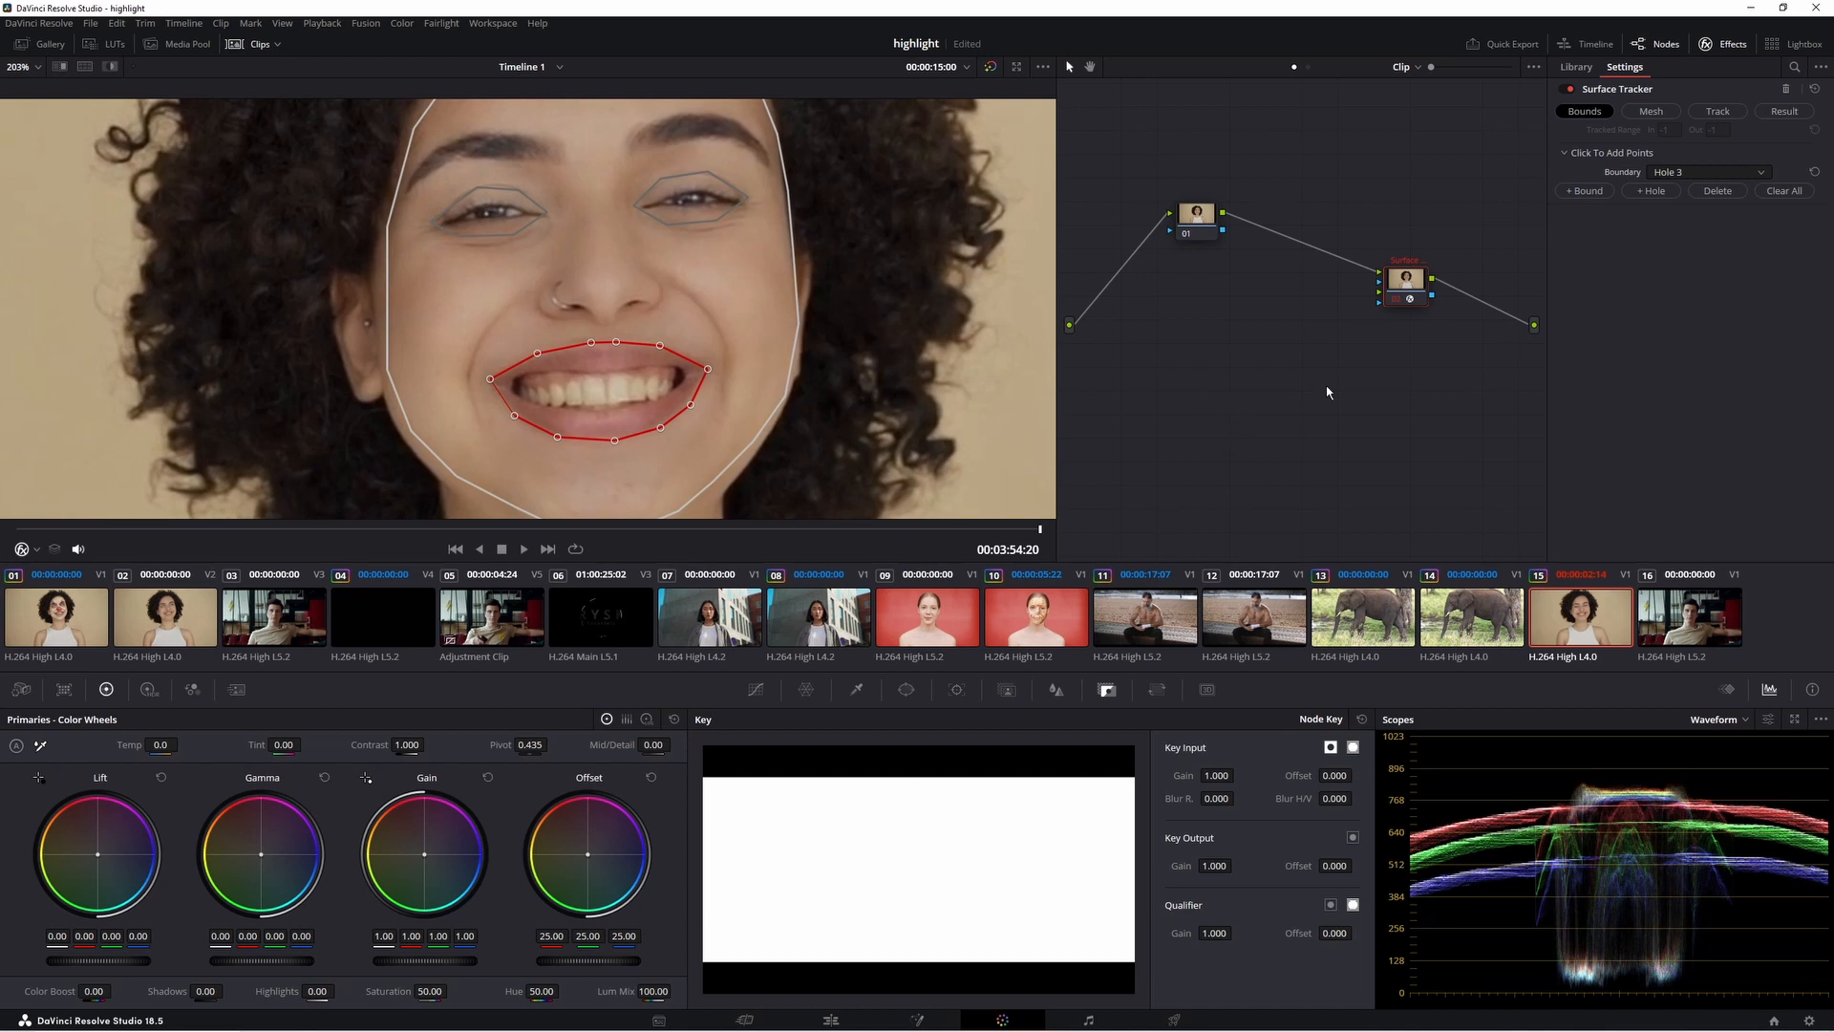
Fit the frame in the viewer, generate the face mesh and track it in reverse to the clip's start at Faster quality
left_click(38, 67)
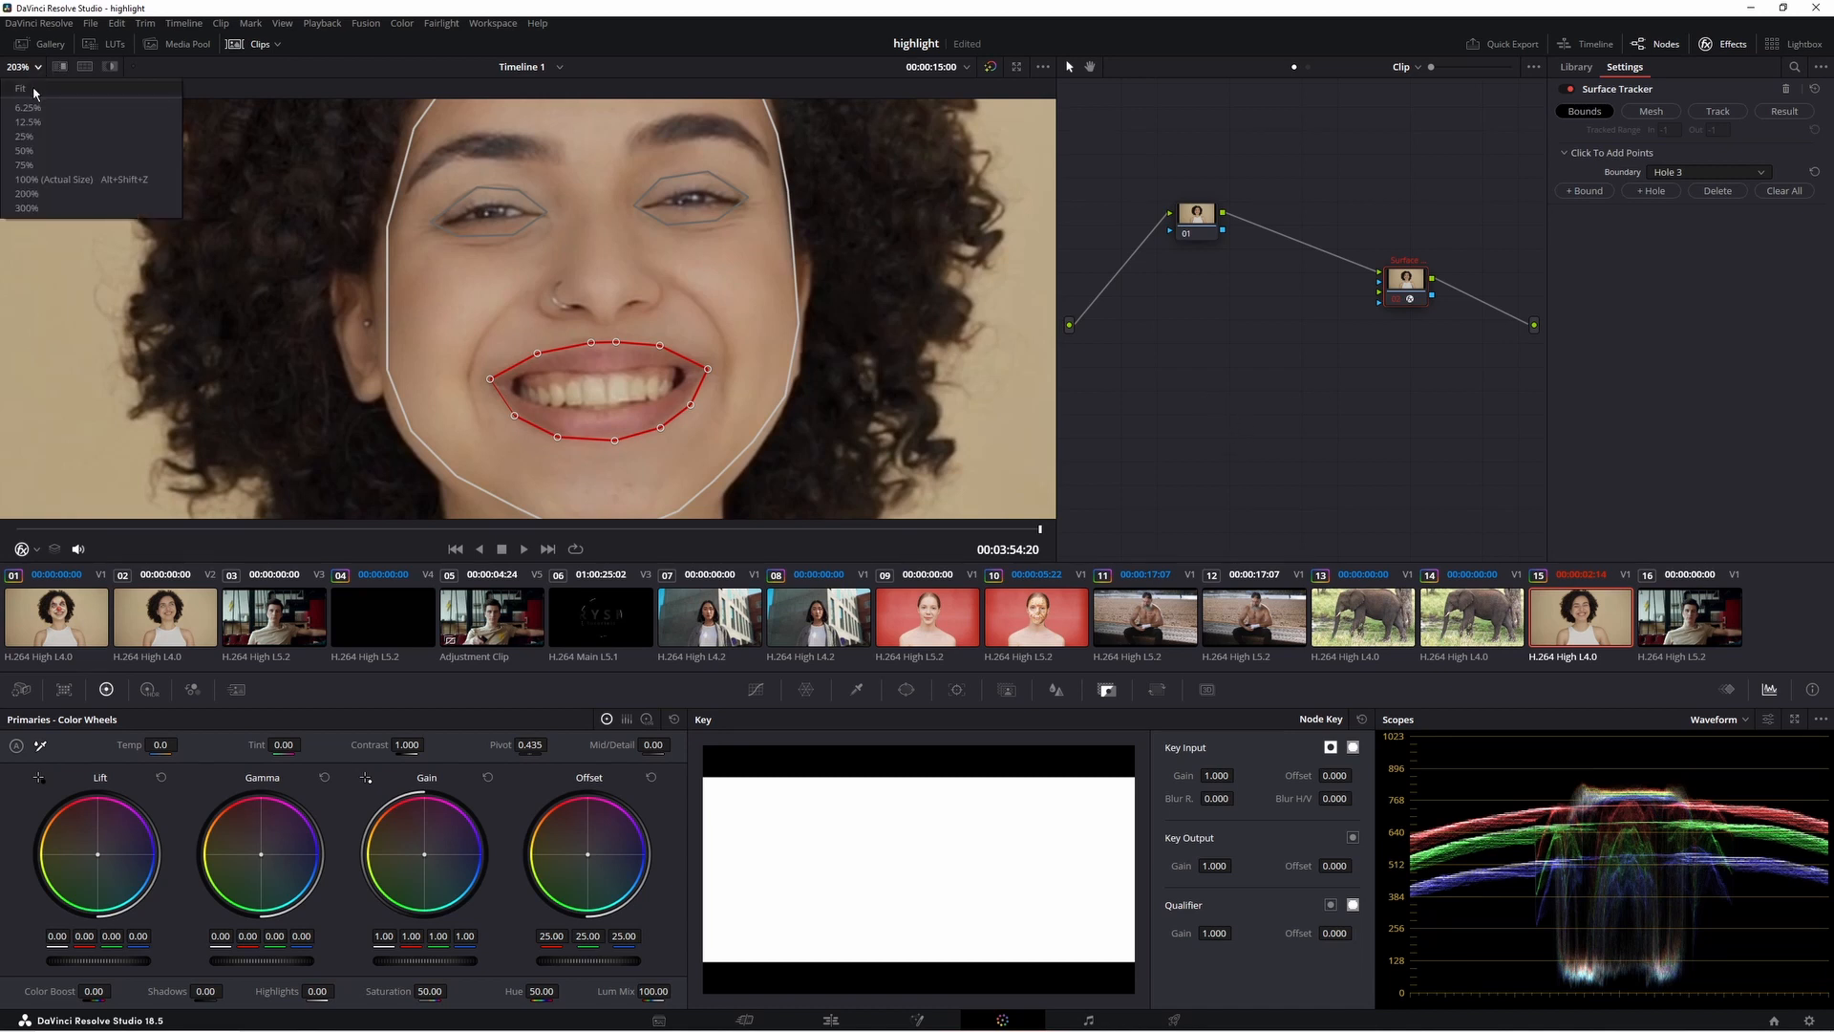
left_click(34, 89)
left_click(1648, 112)
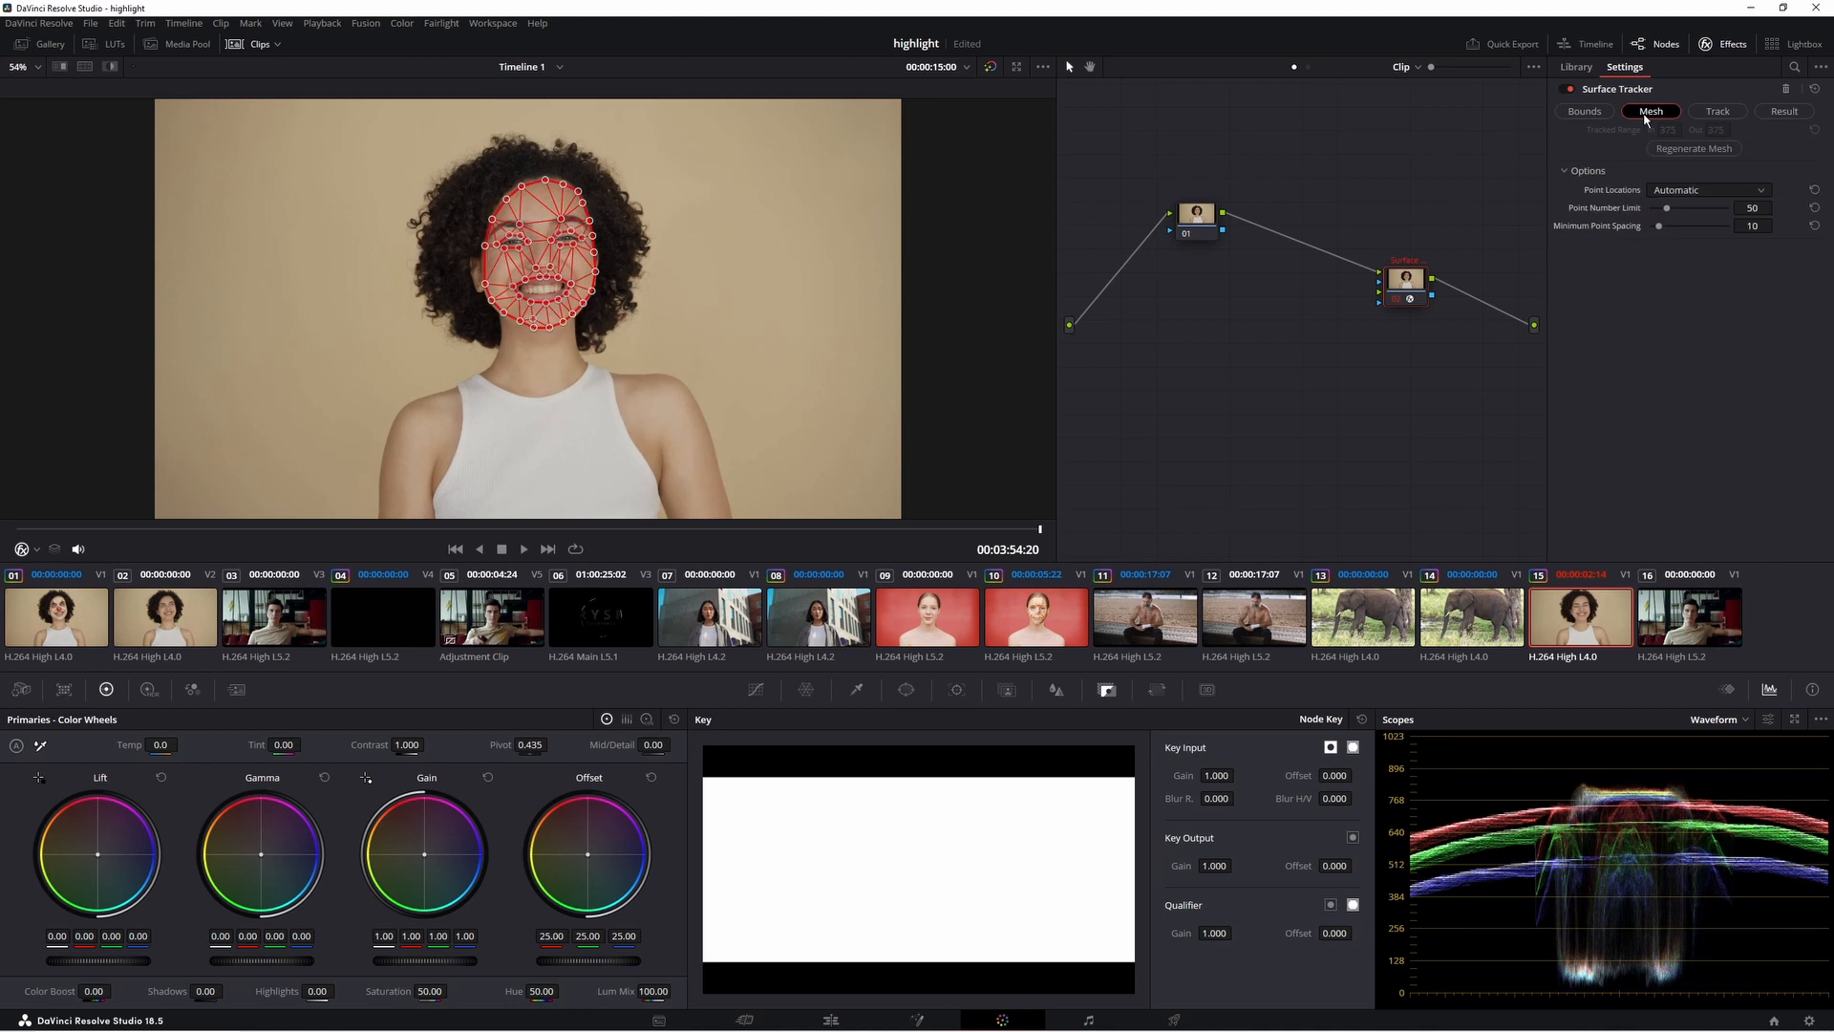
left_click(1718, 111)
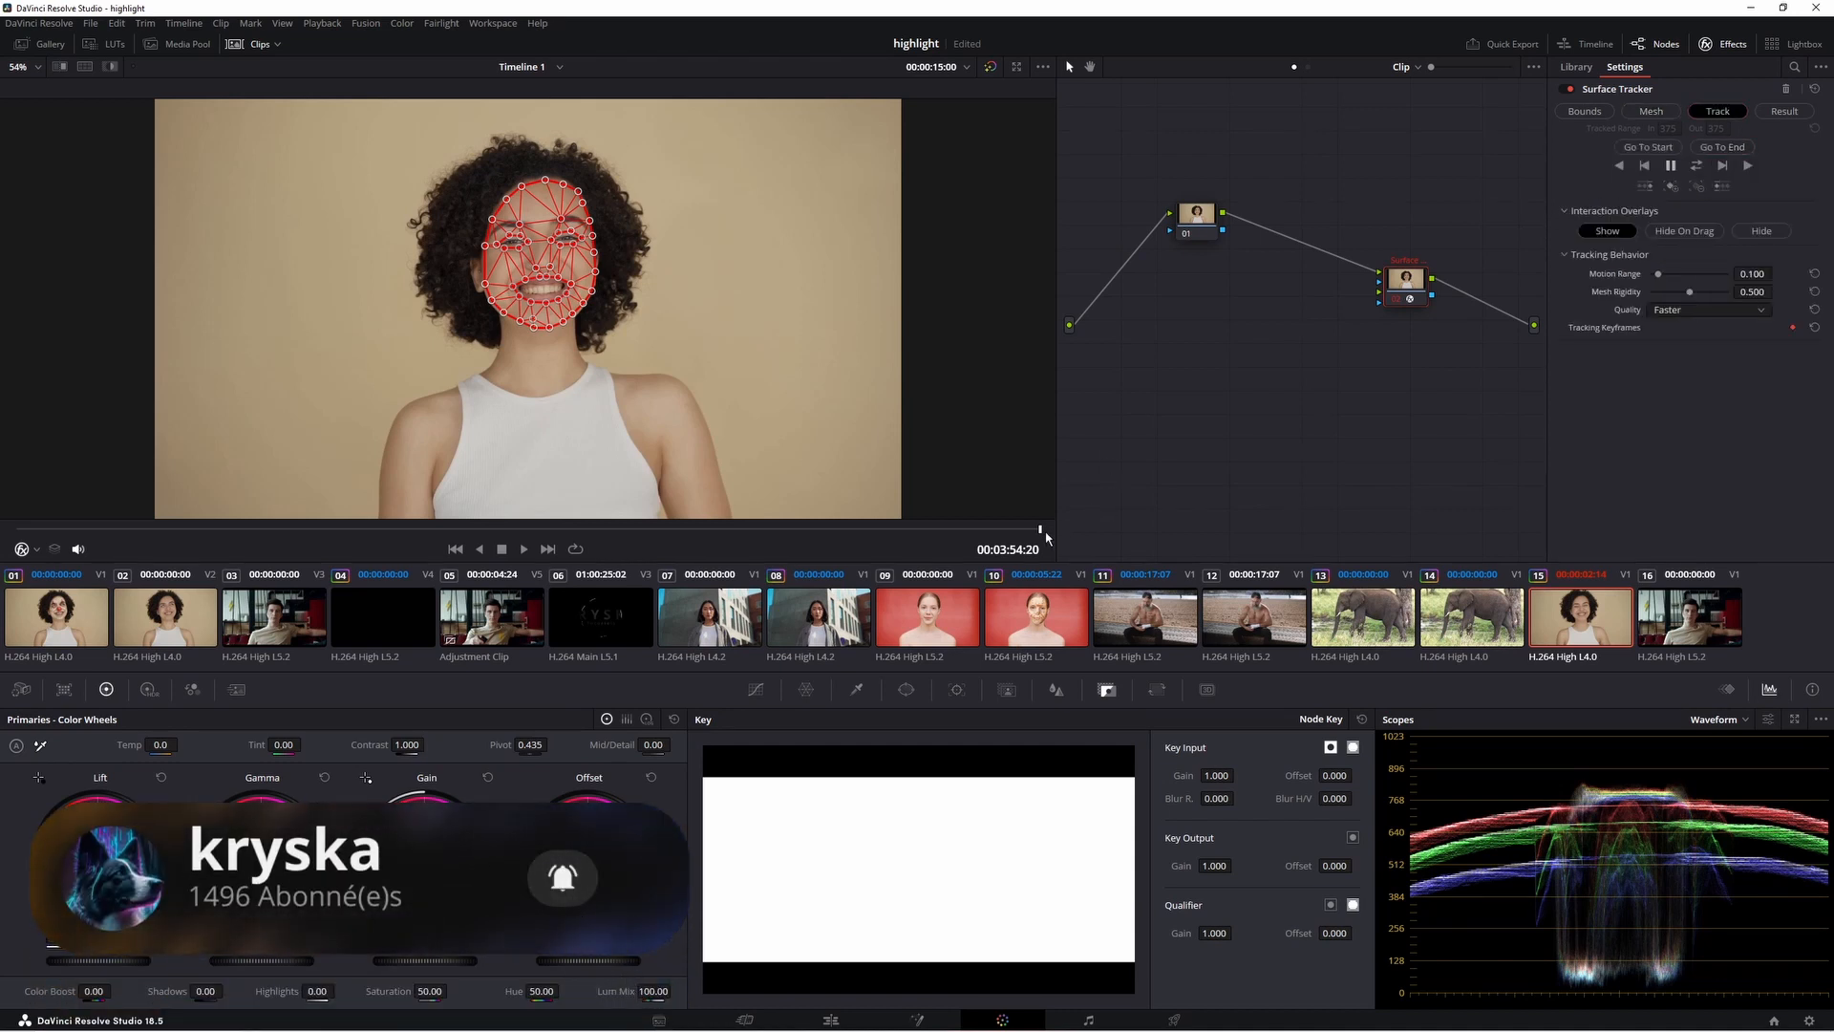
left_click(1620, 166)
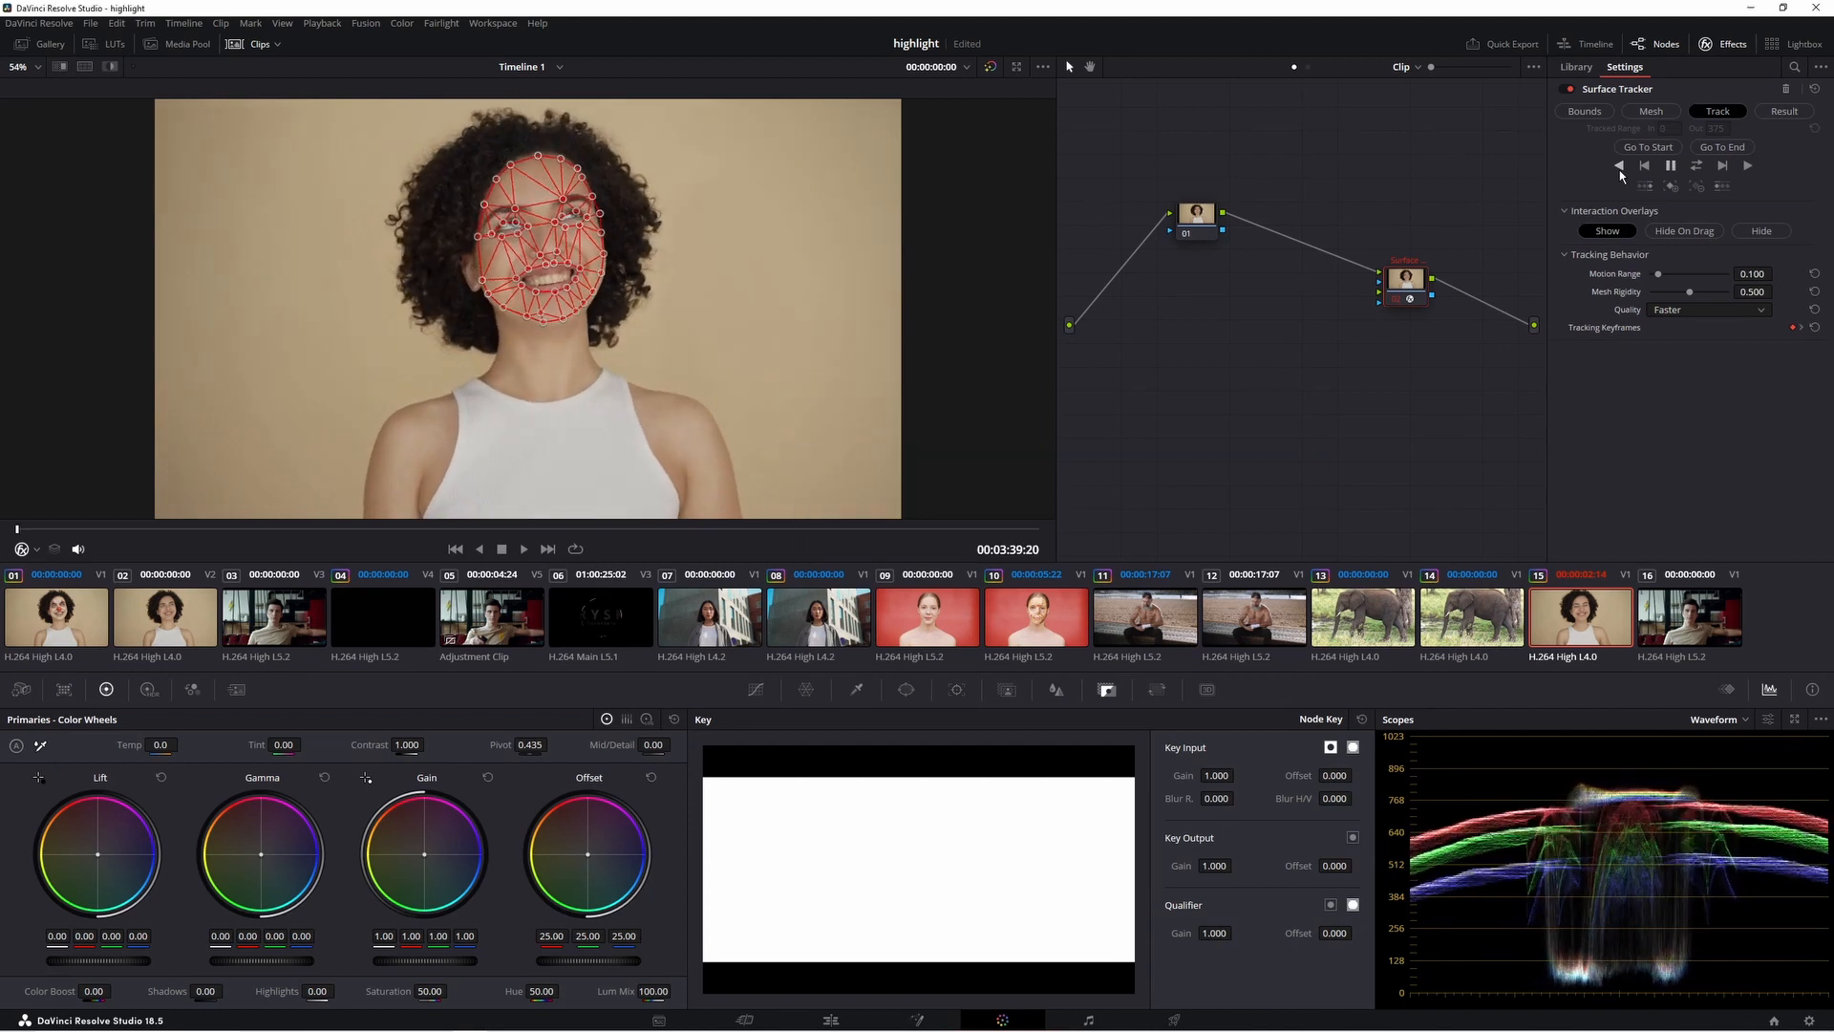
Show the tracker's Result settings and add the clown mask image pngegg.png from the media pool below node 01
left_click(1764, 113)
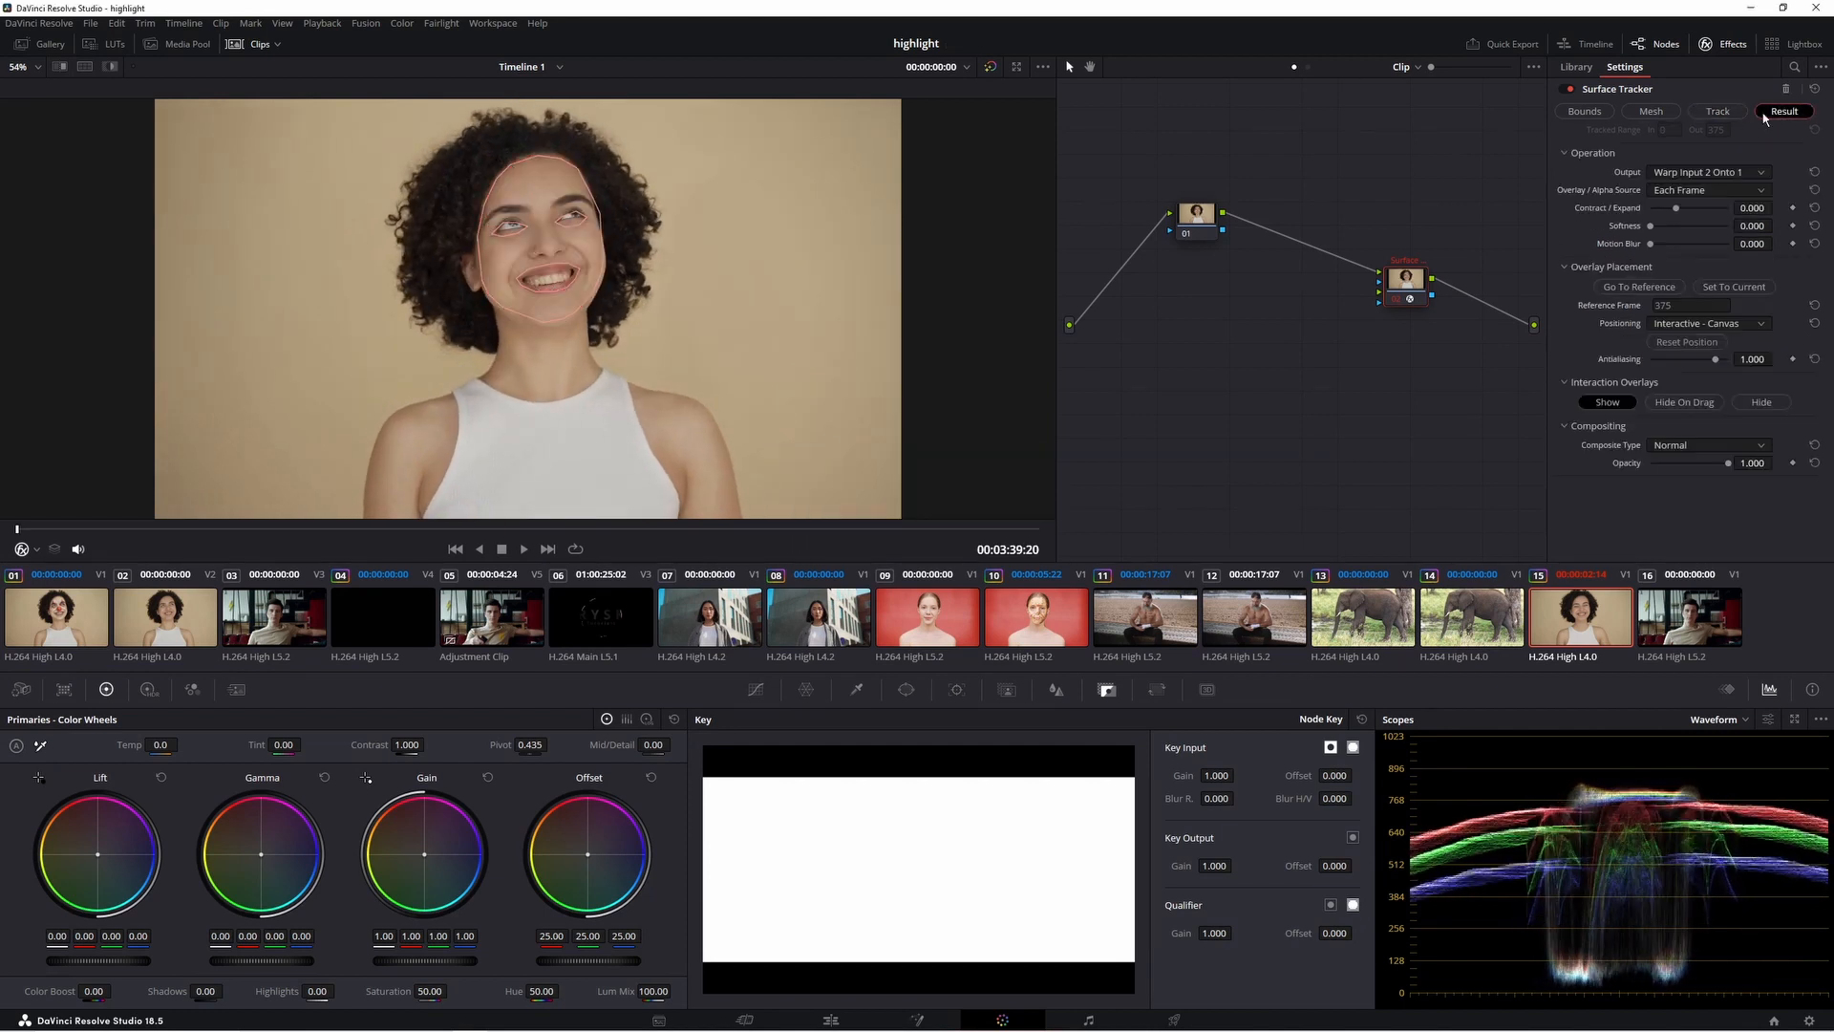
left_click(151, 44)
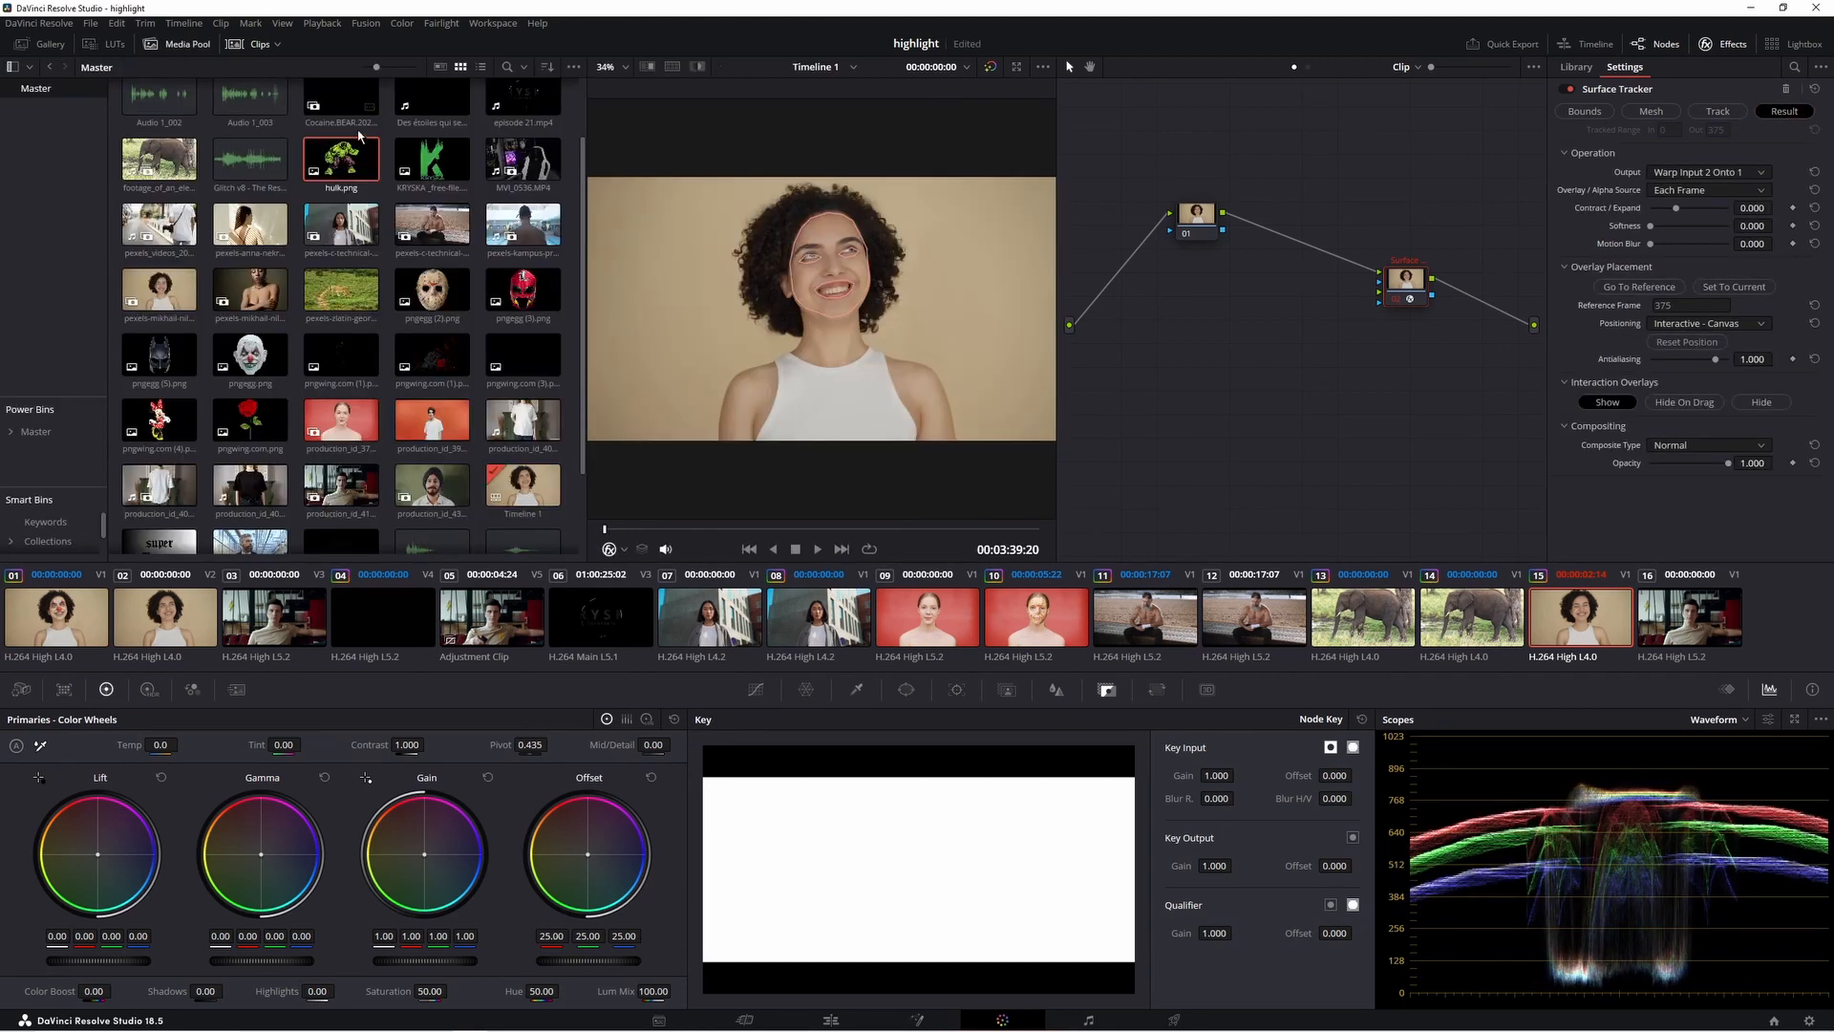
left_click_drag(251, 358, 1190, 447)
left_click(178, 44)
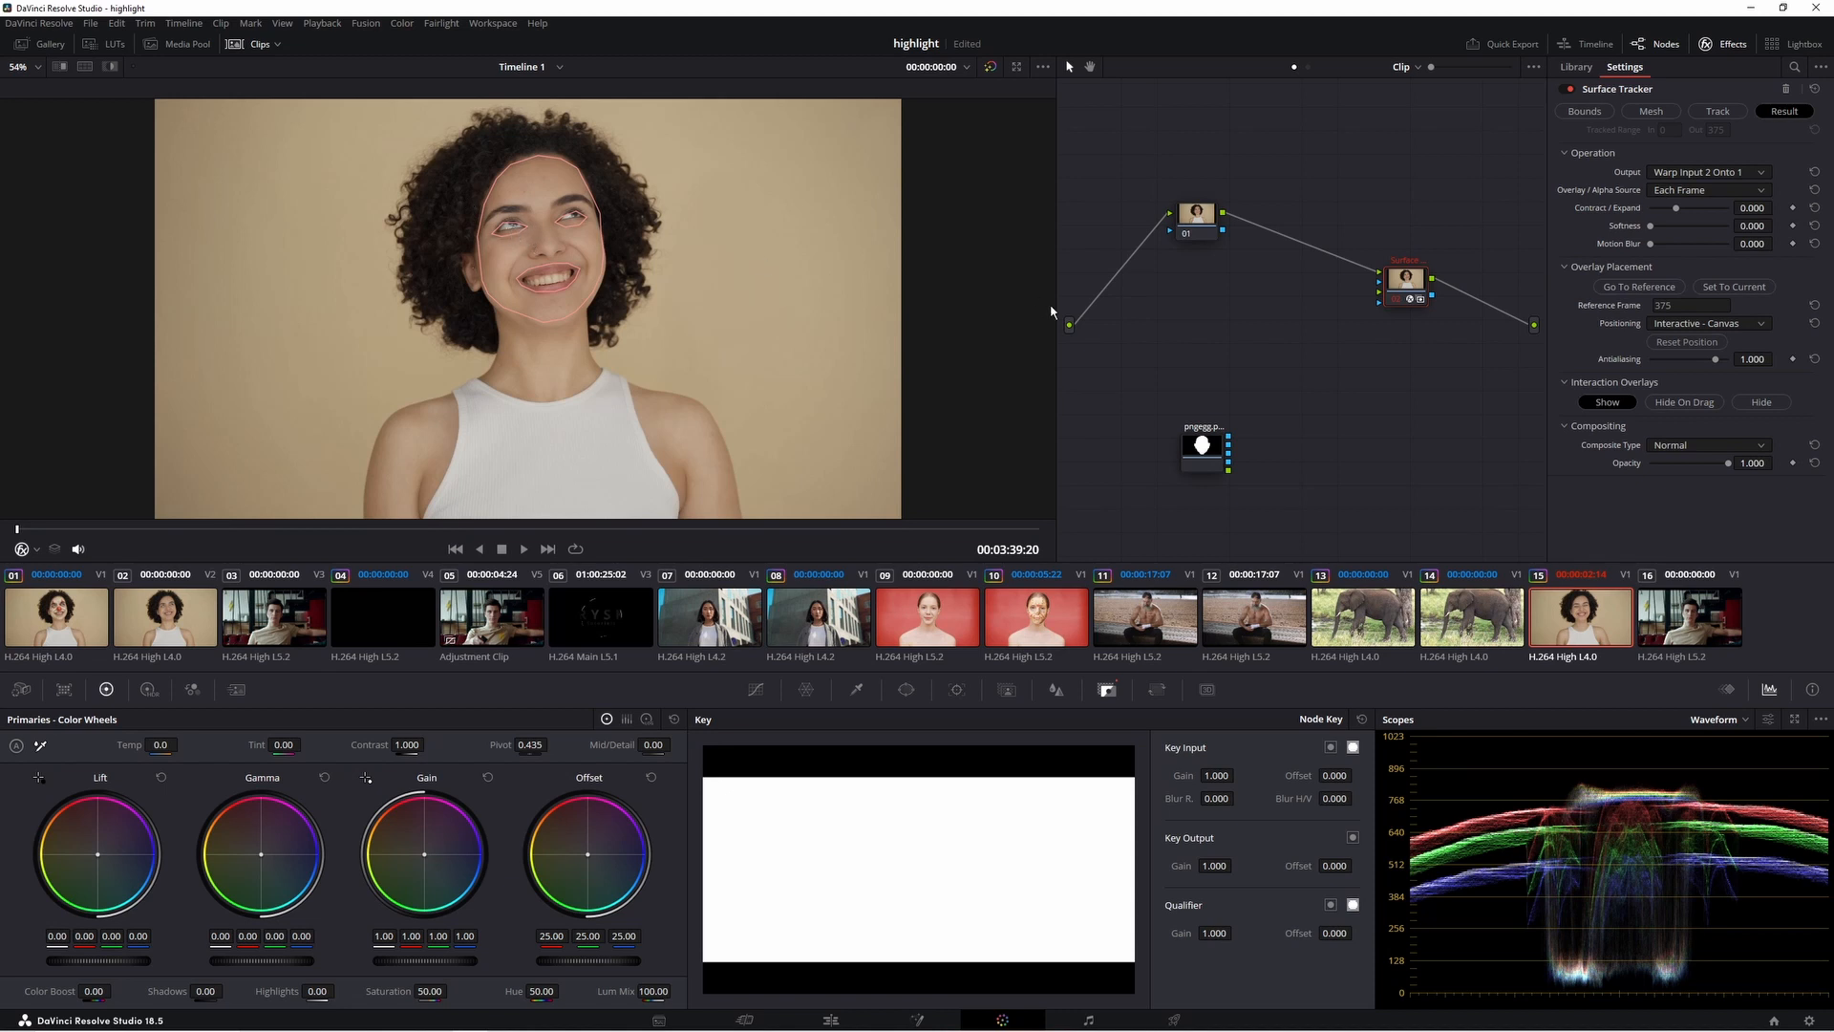
Connect the clown mask node's image and alpha outputs to the Surface Tracker node's second input and matching alpha input
left_click_drag(1230, 470, 1380, 295)
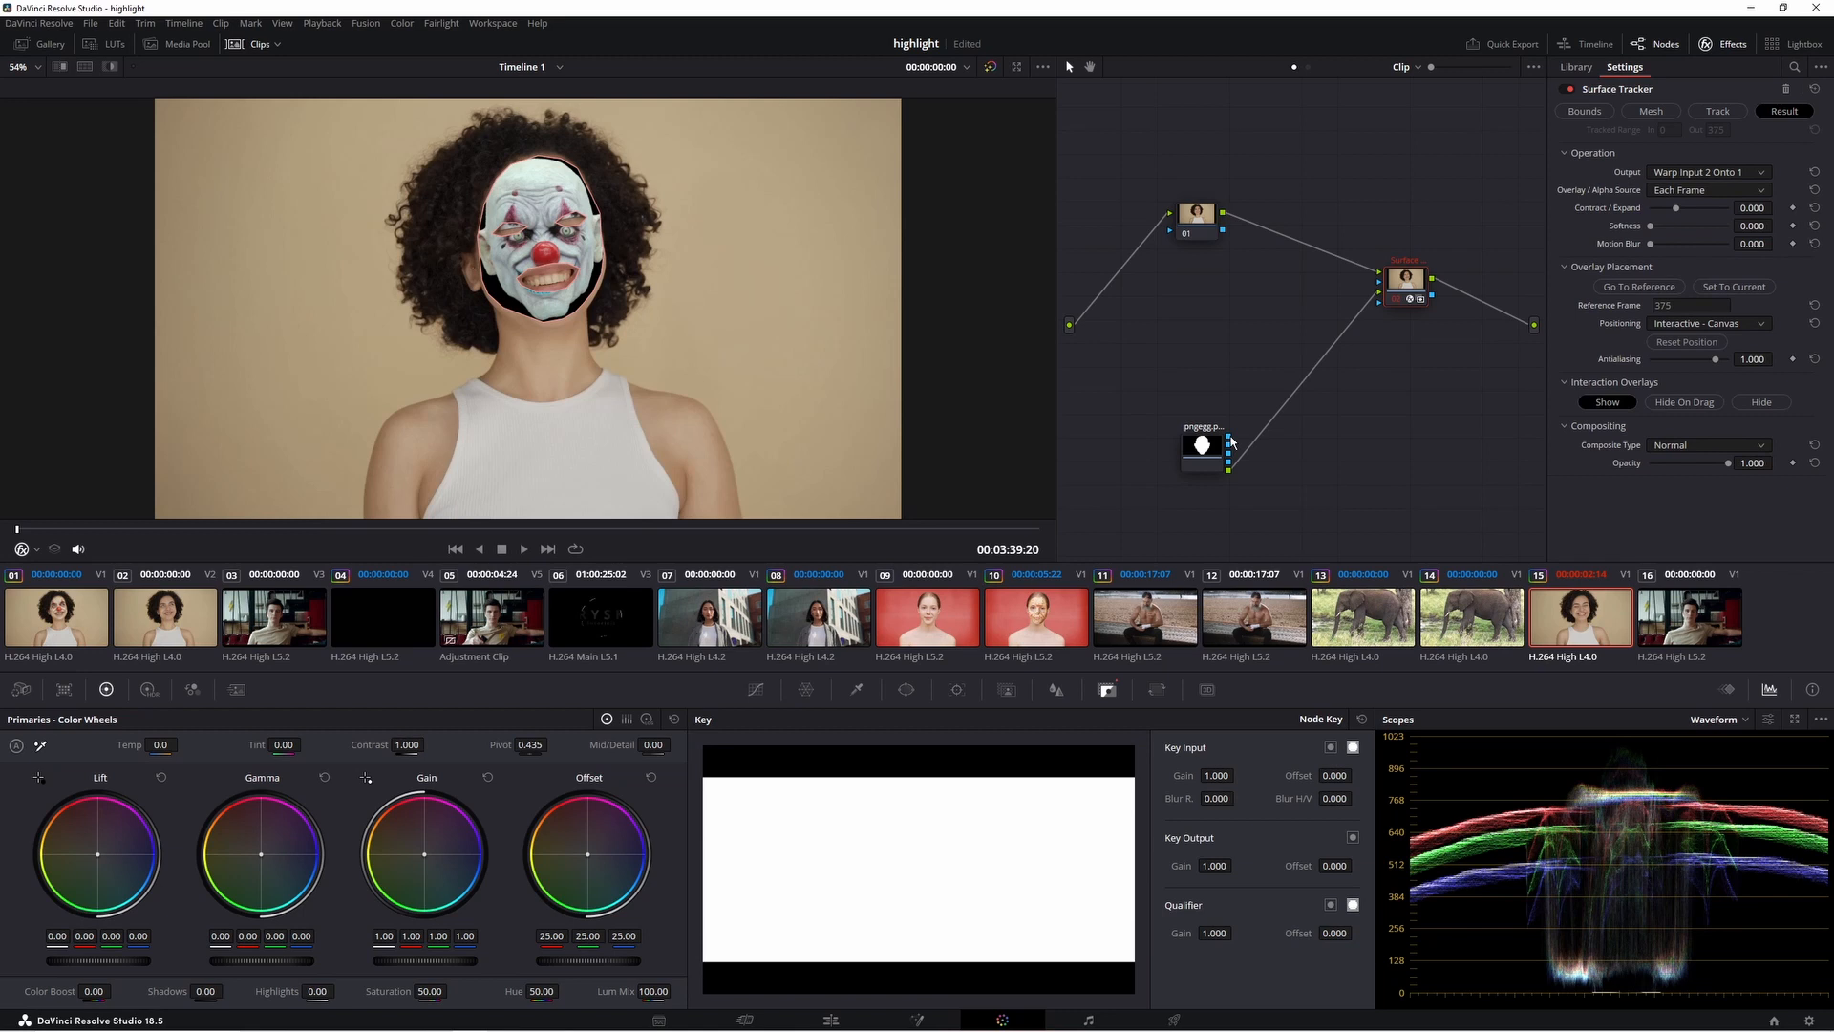
left_click_drag(1233, 441, 1249, 406)
left_click_drag(1377, 312, 1378, 304)
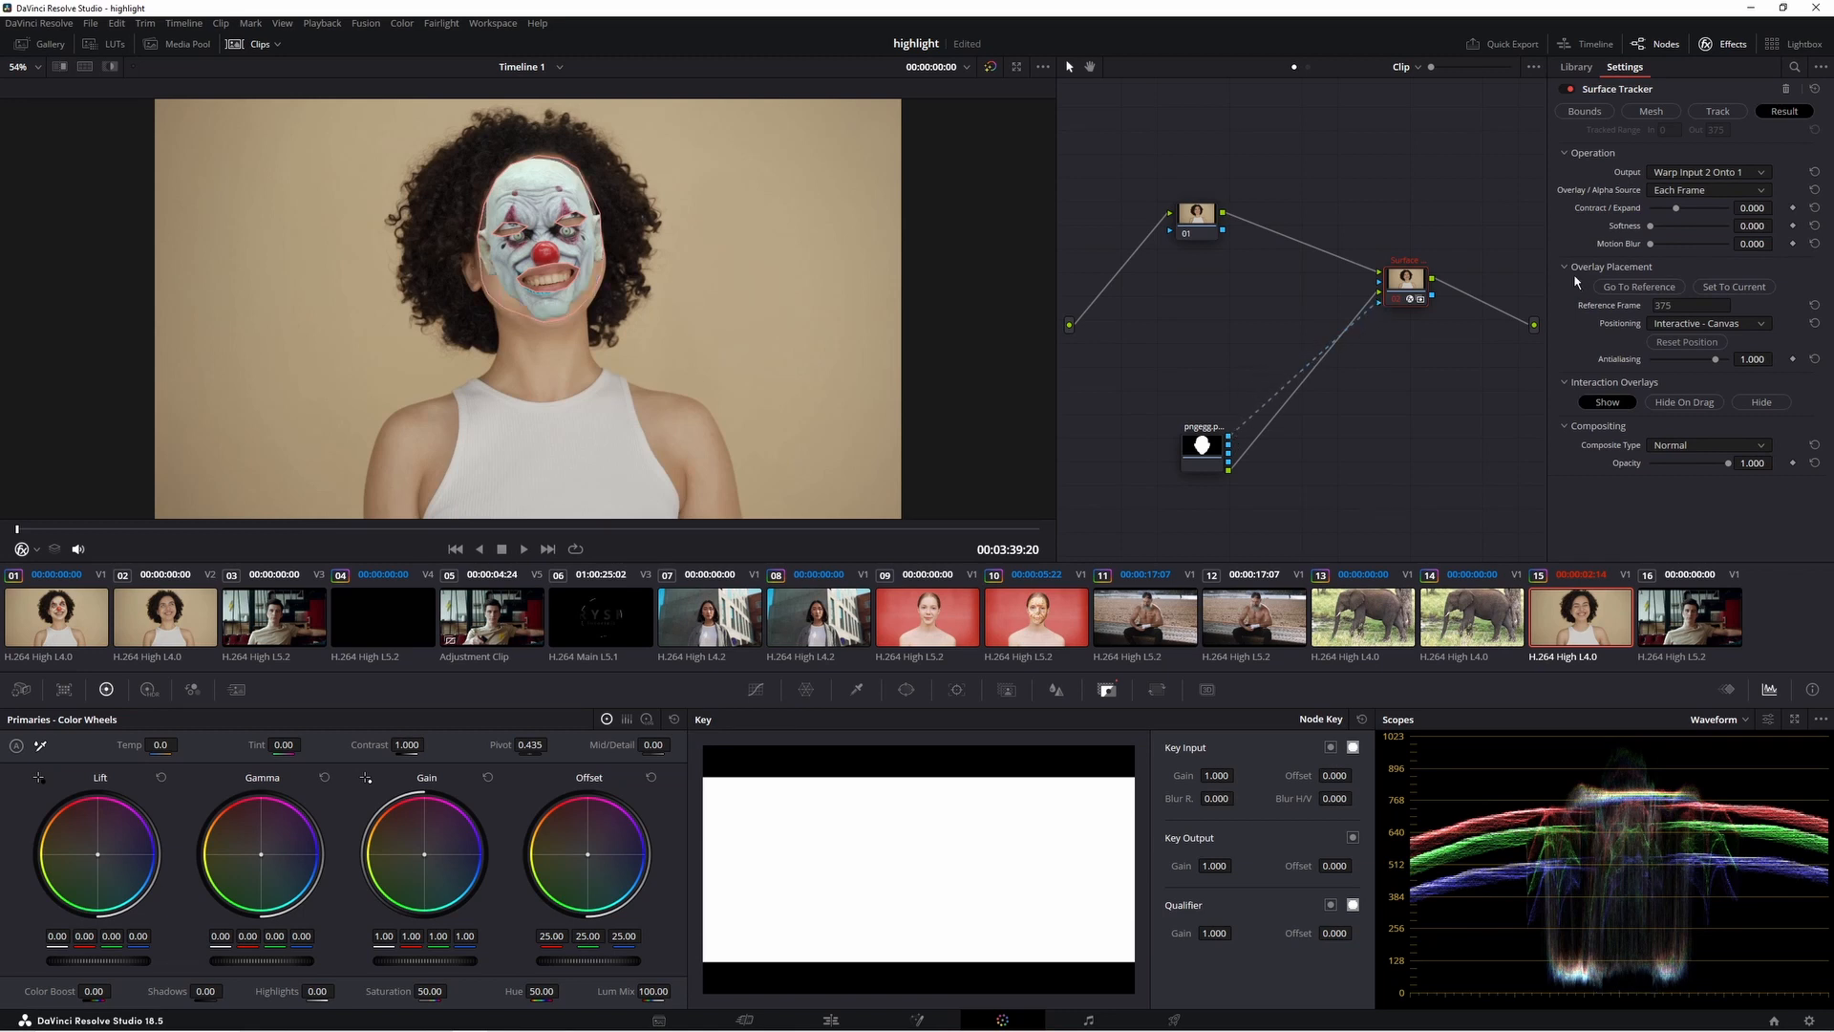
Position the clown mask with Sliders, setting Position X to 0.014, Position Y to 0.147 and Zoom to 0.408
left_click(1709, 325)
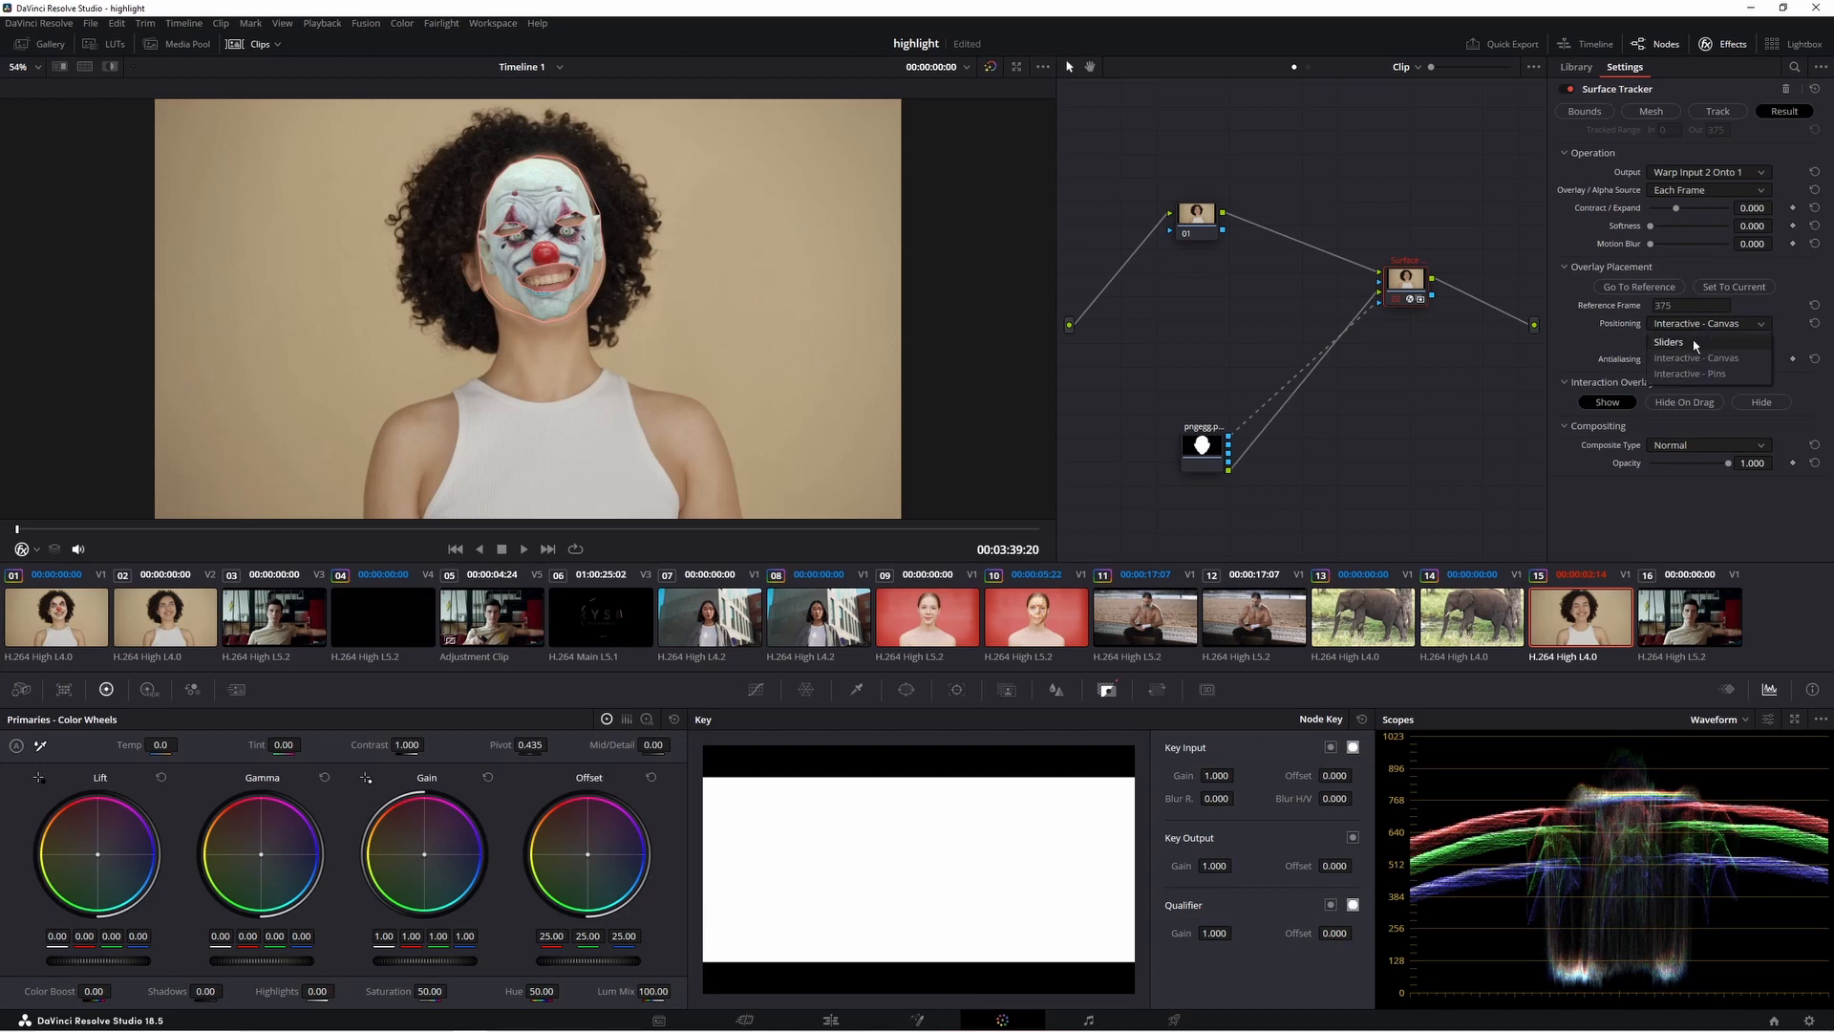
left_click(1670, 341)
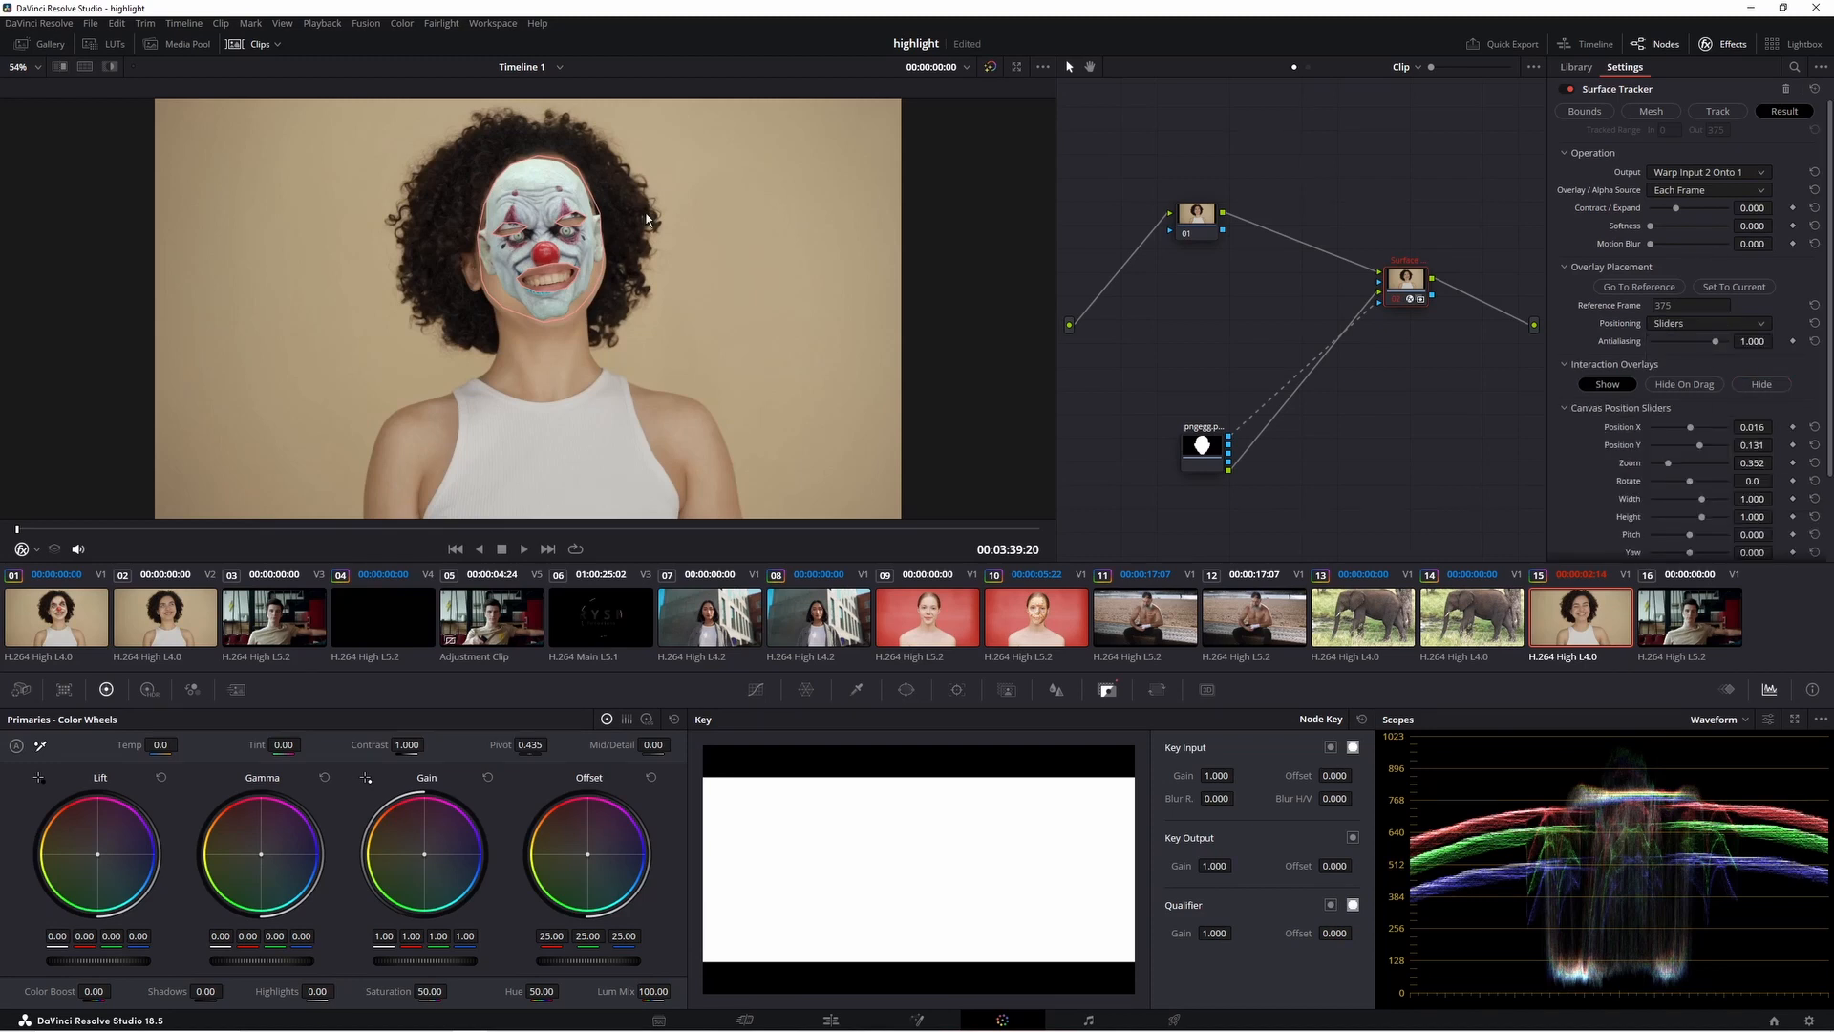
mouse_move(1748, 462)
left_mouse_down()
mouse_move(1777, 463)
mouse_move(1756, 427)
mouse_move(1779, 427)
mouse_move(1760, 444)
mouse_move(1777, 445)
left_mouse_up()
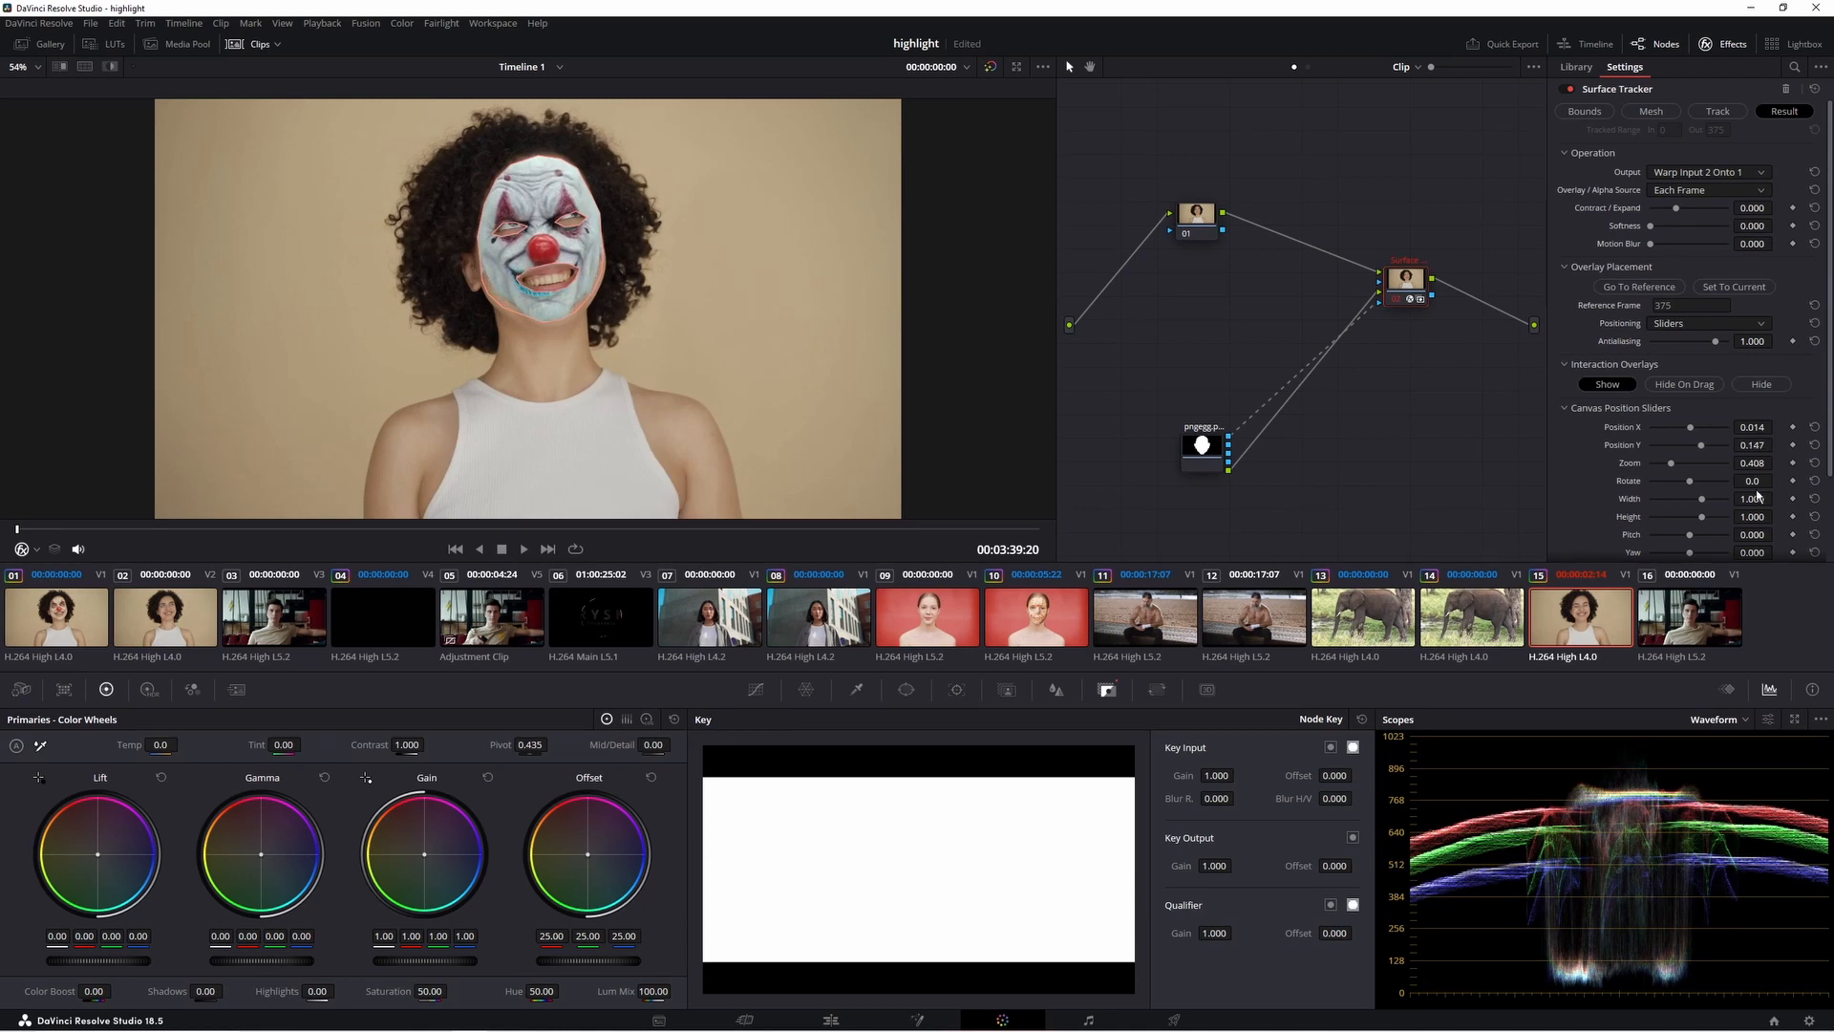
Turn off the viewer's on-screen overlay and set the mask's Contract / Expand to 0.004 and Softness to 0.605
left_click(23, 552)
left_click(45, 572)
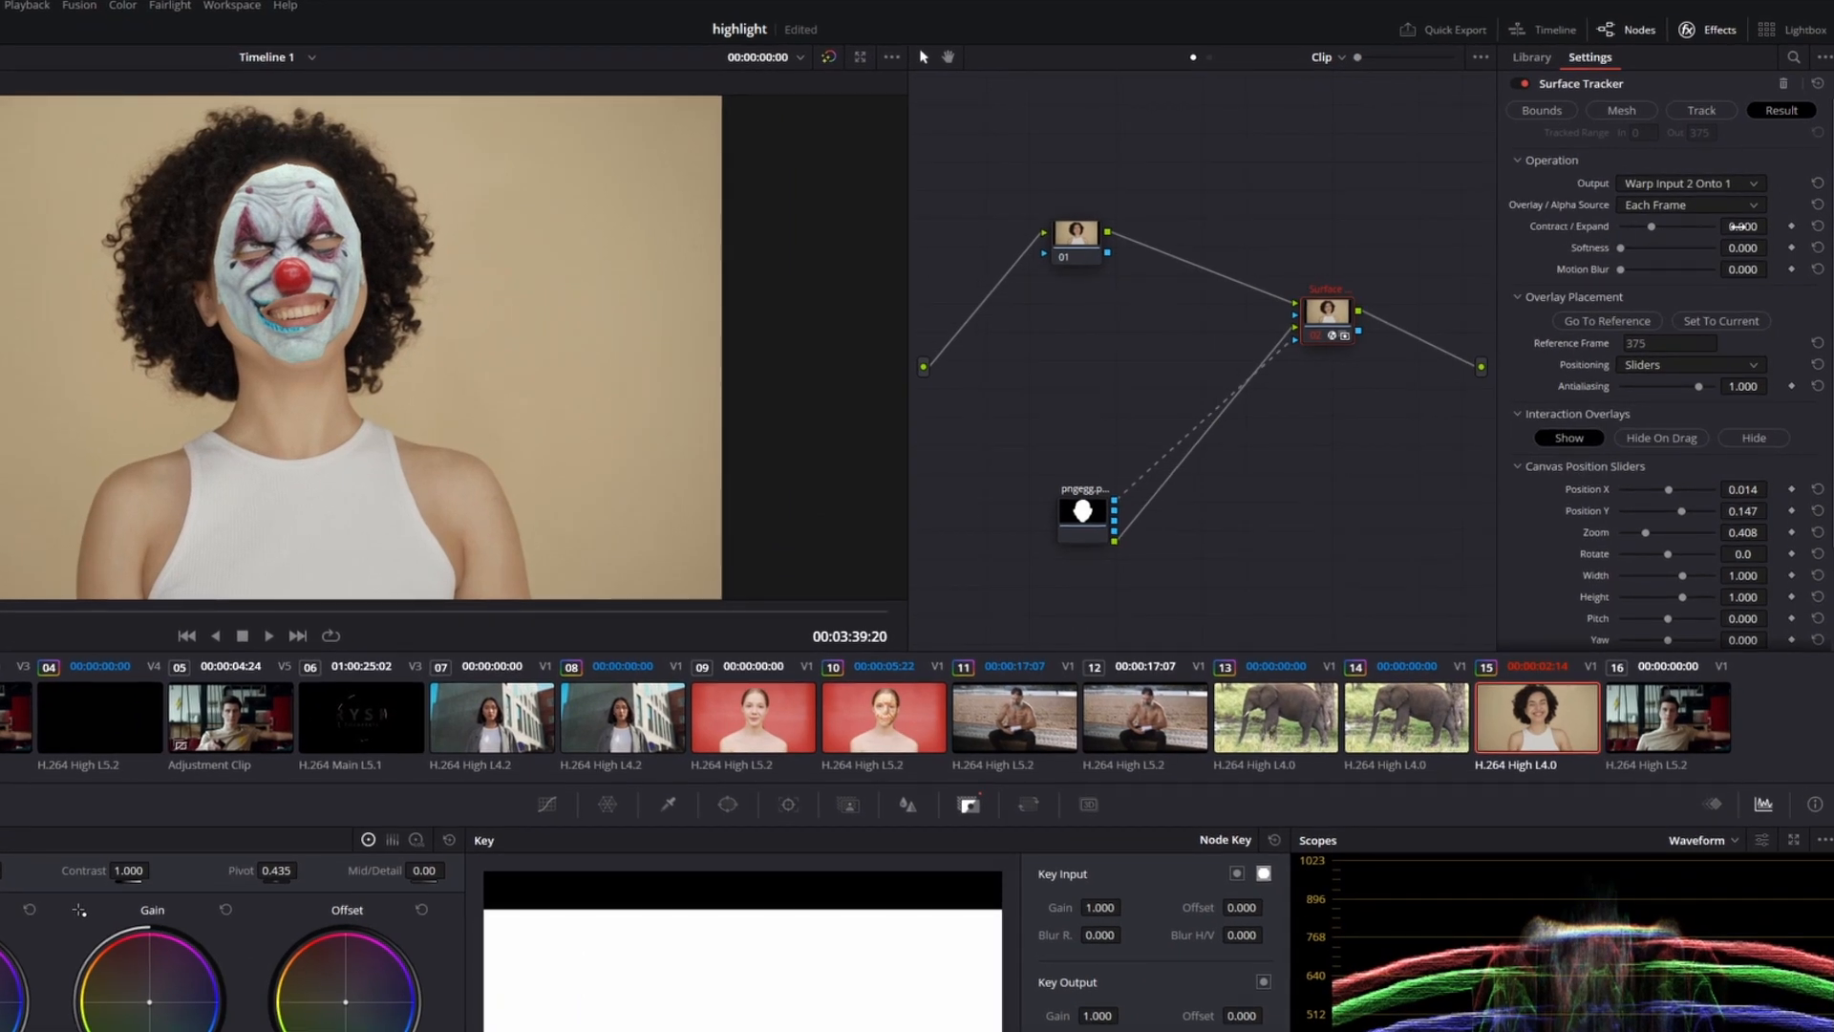
left_click_drag(1742, 225, 1700, 232)
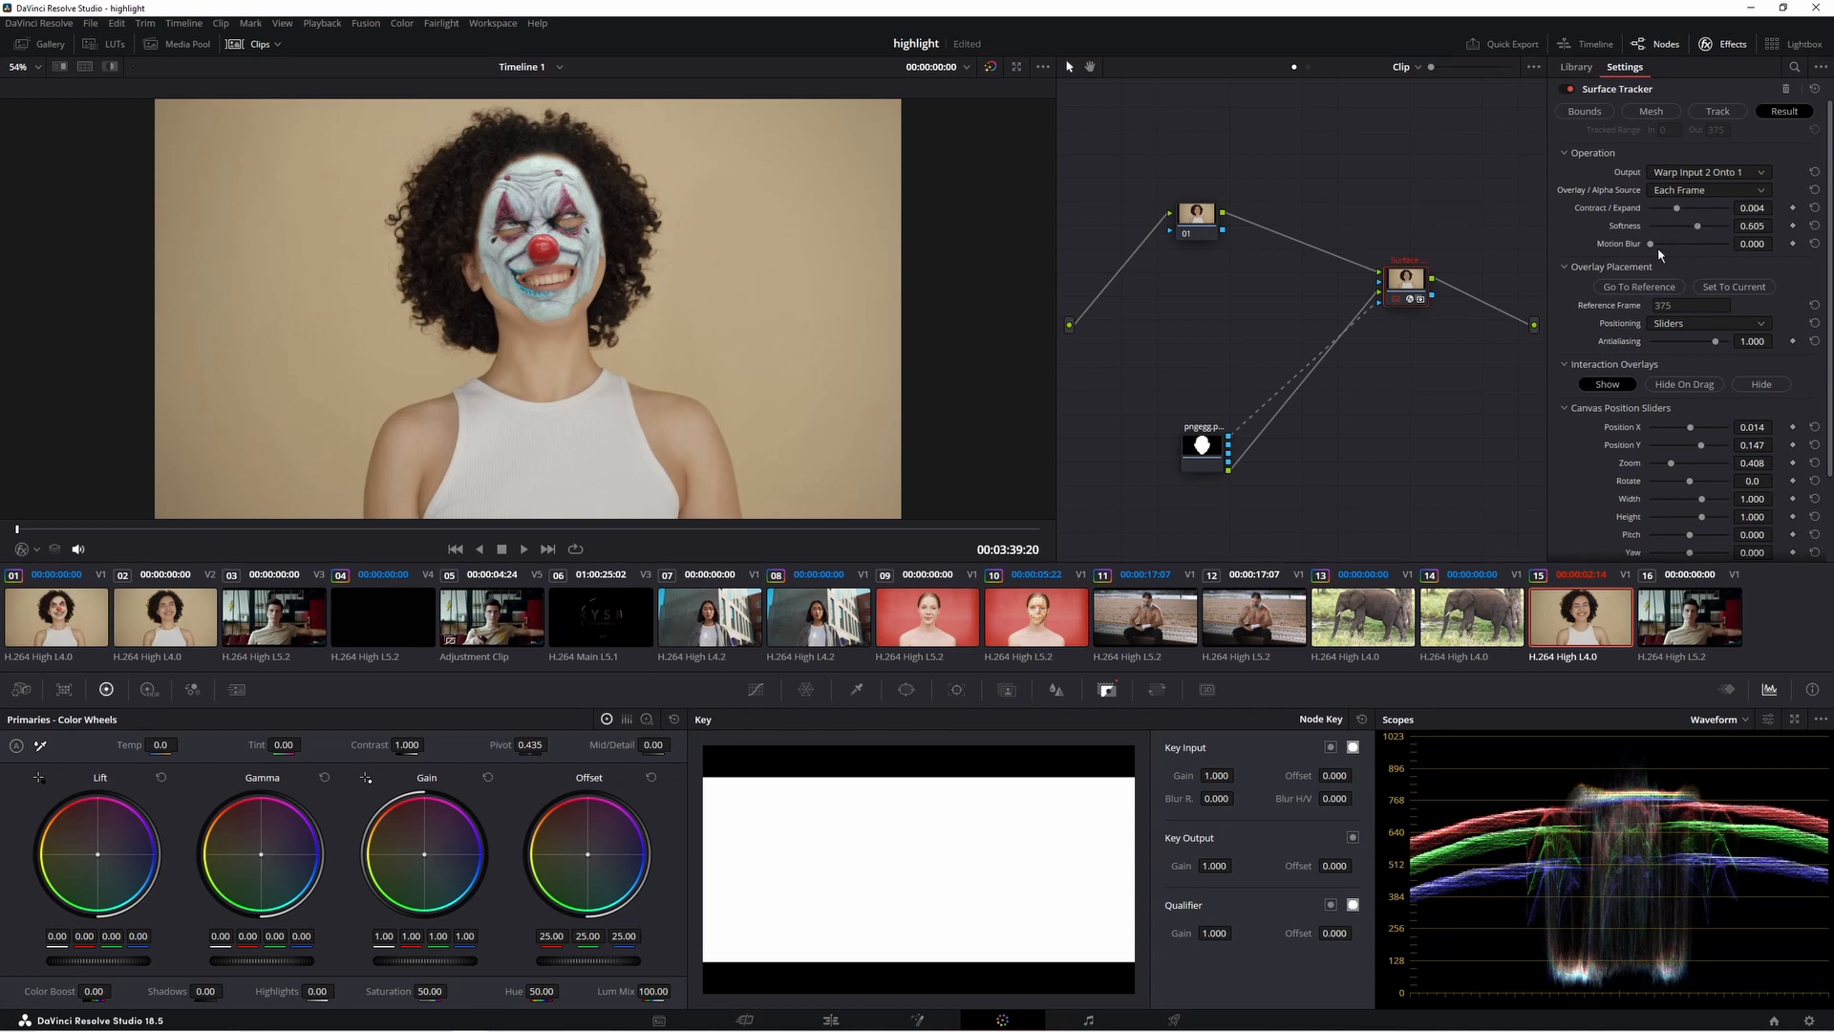
scroll(1671, 280, "down", 3)
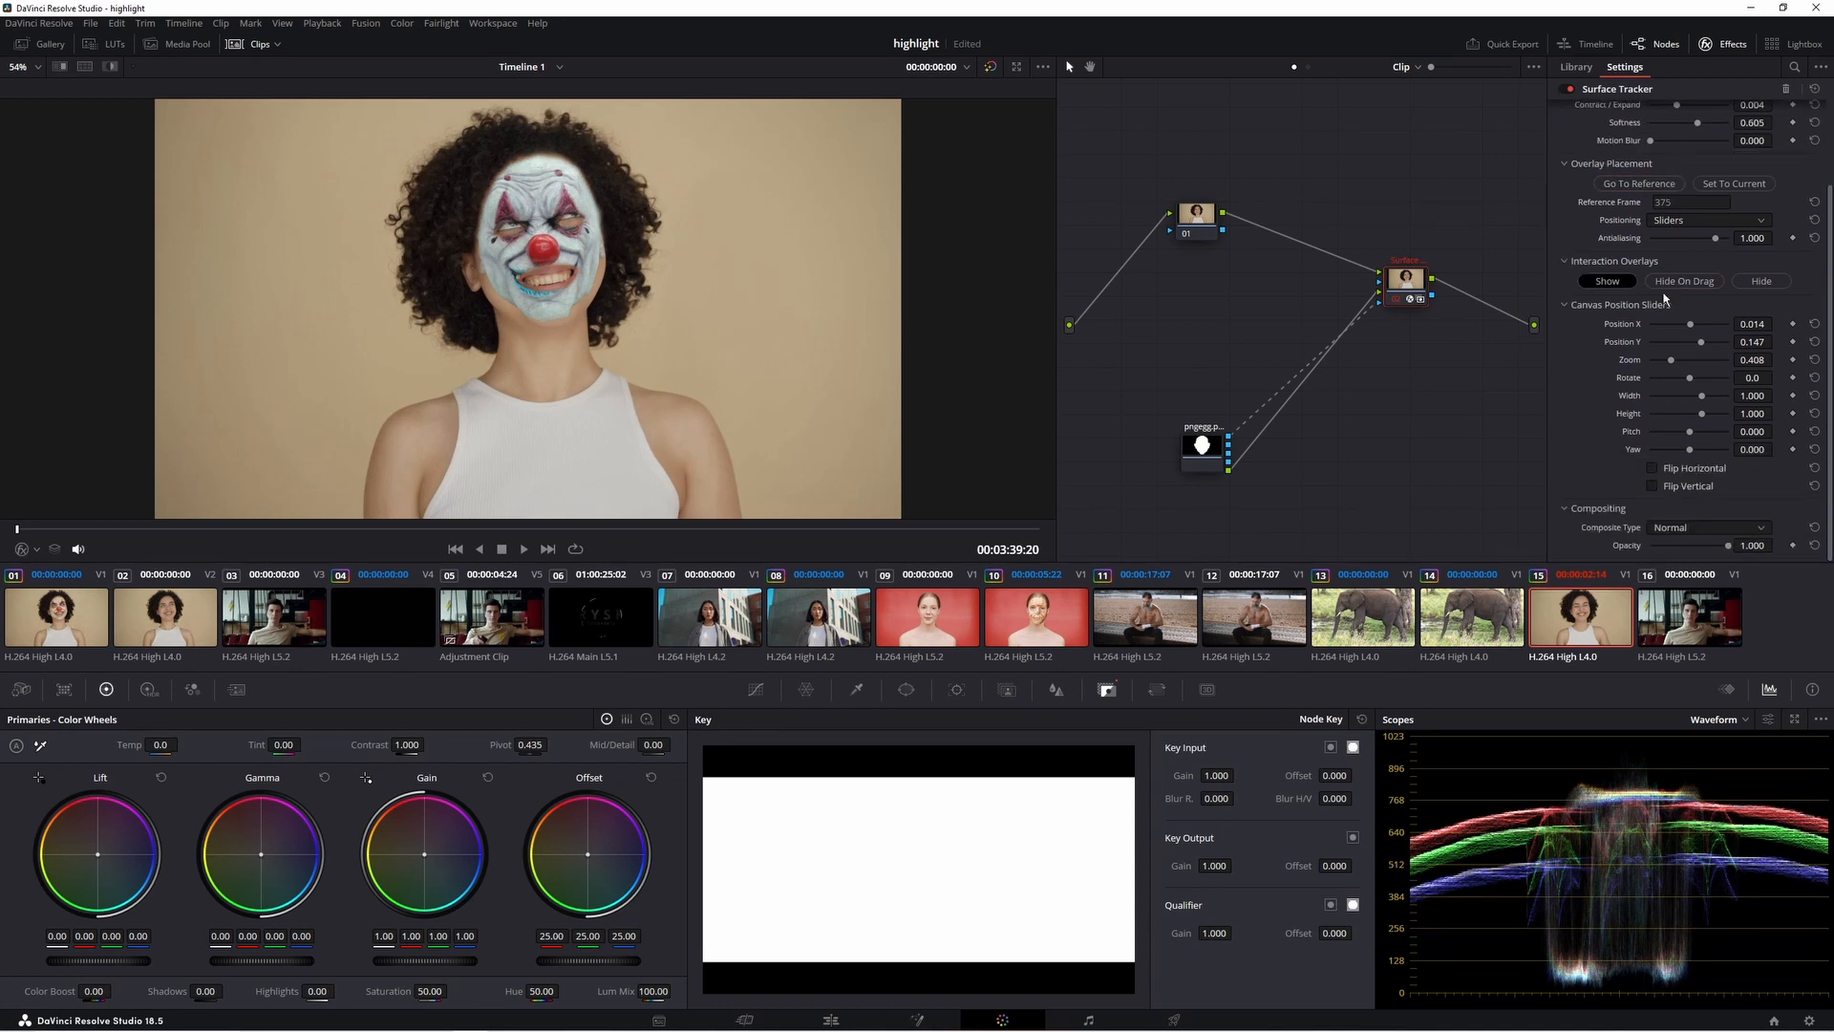
Blend the clown mask onto the face with the Overlay composite type at an opacity of 0.706
left_click(1691, 529)
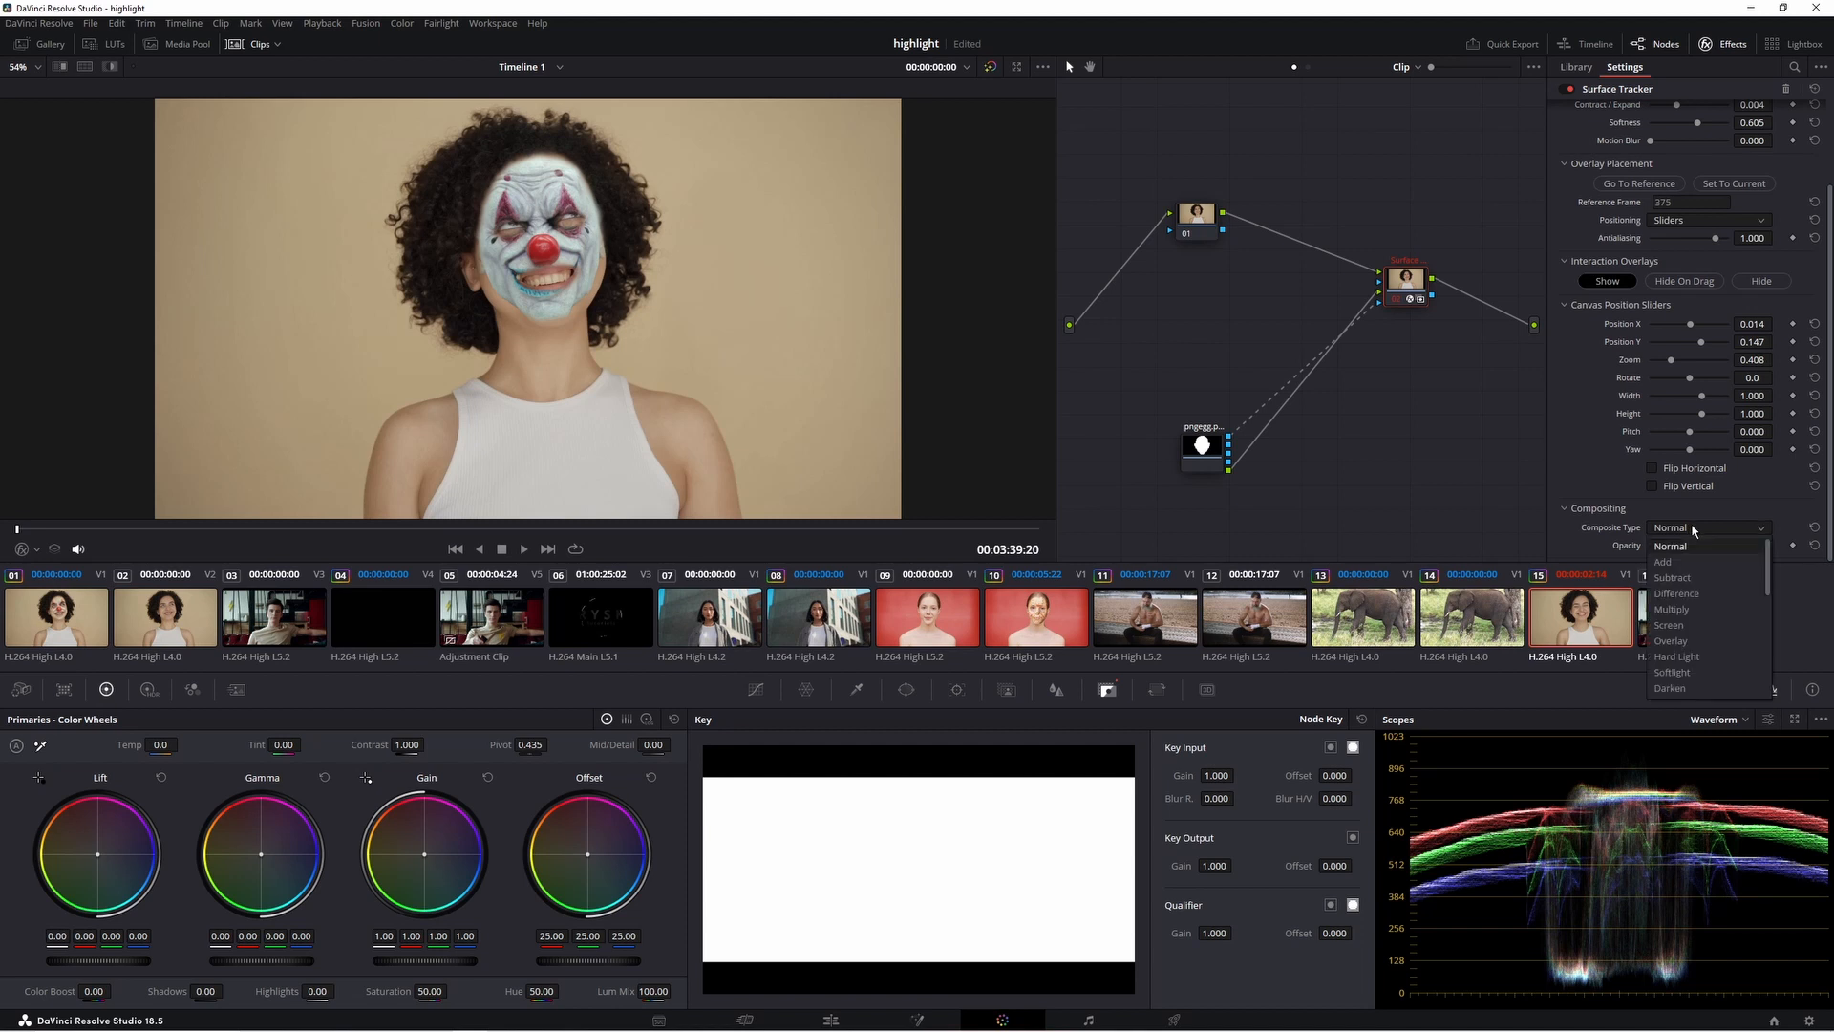
left_click(1684, 641)
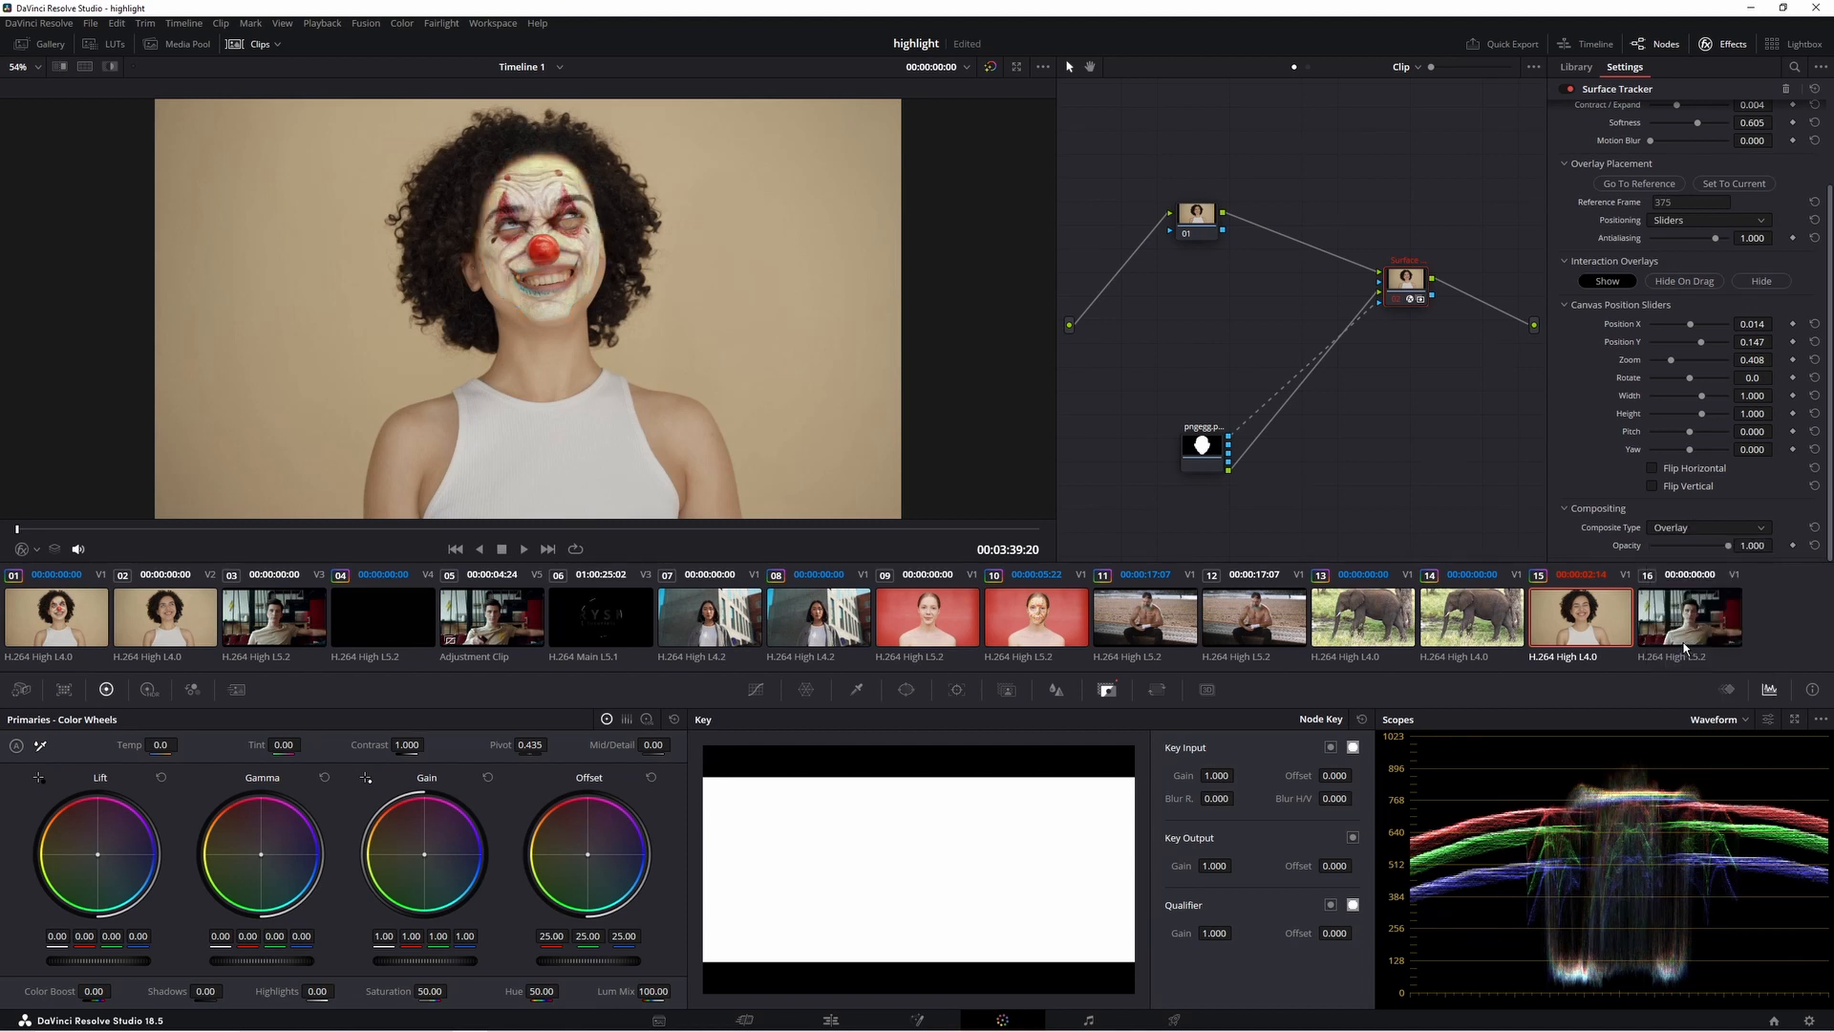
left_click_drag(1730, 550, 1708, 551)
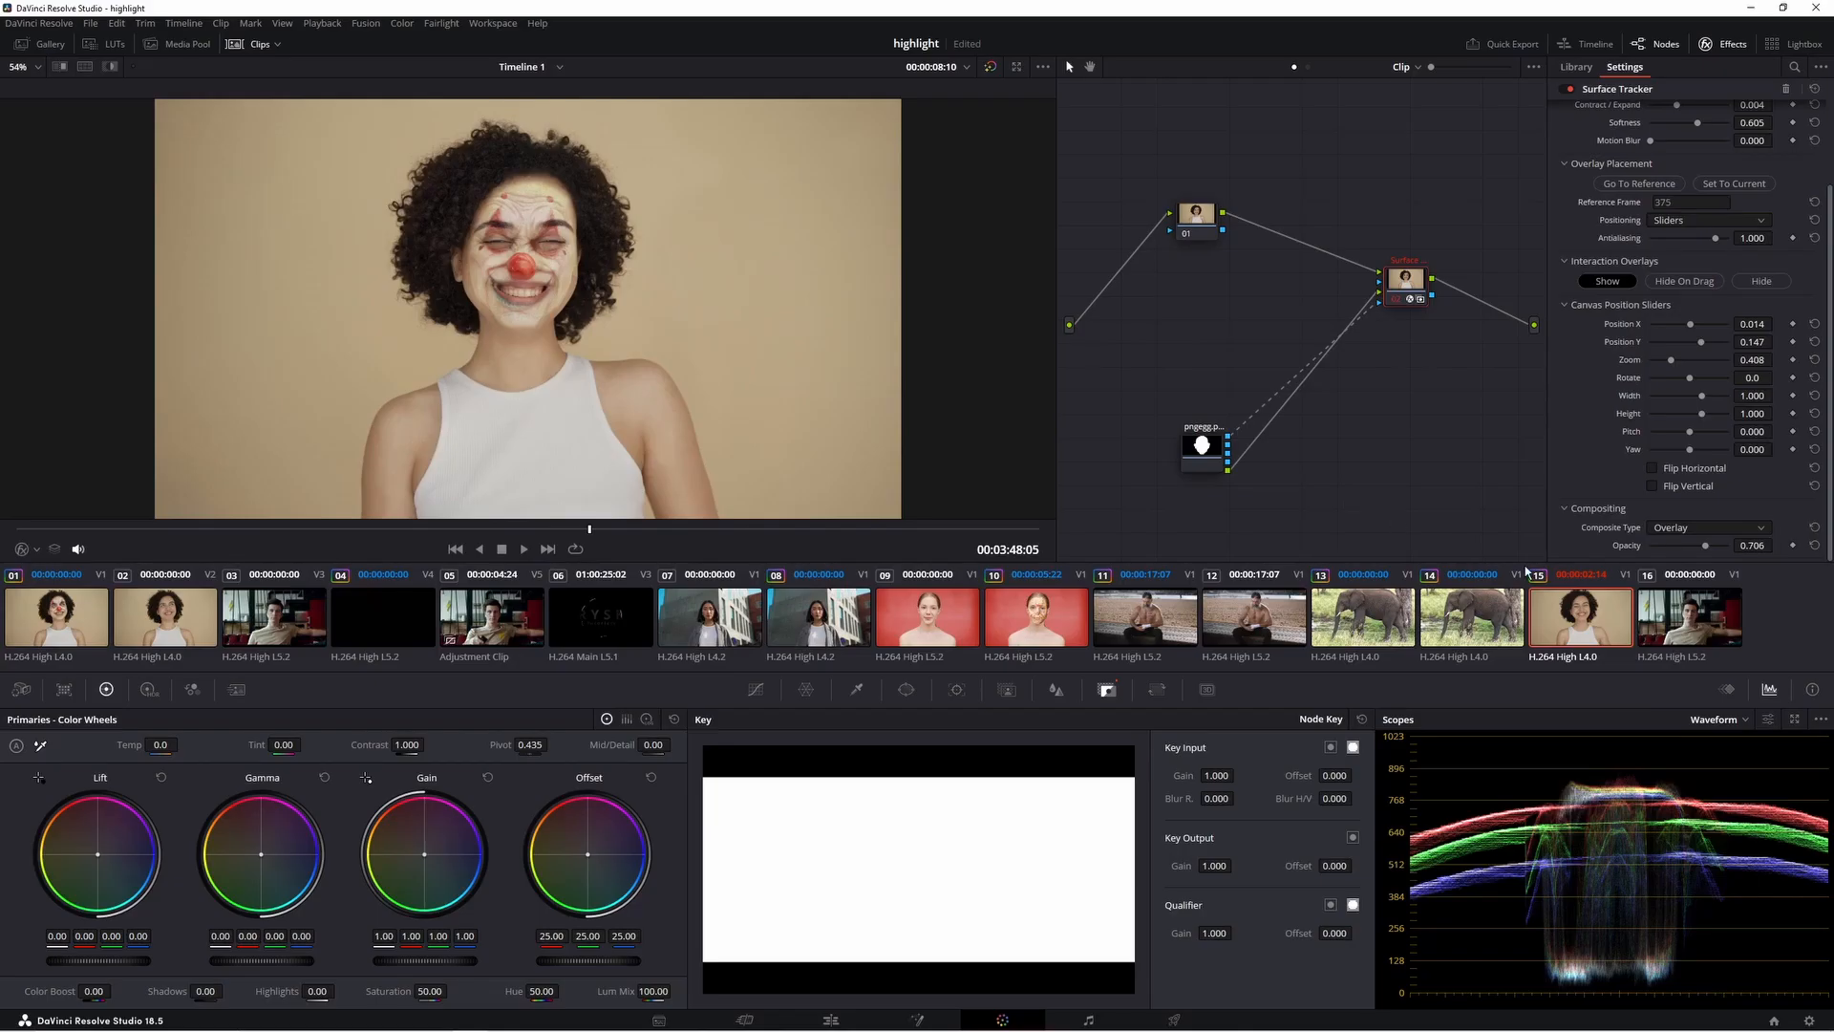
Open clip 16, go to frame 00:00:06:00 and add a Surface Tracker node after node 01
left_click(1688, 625)
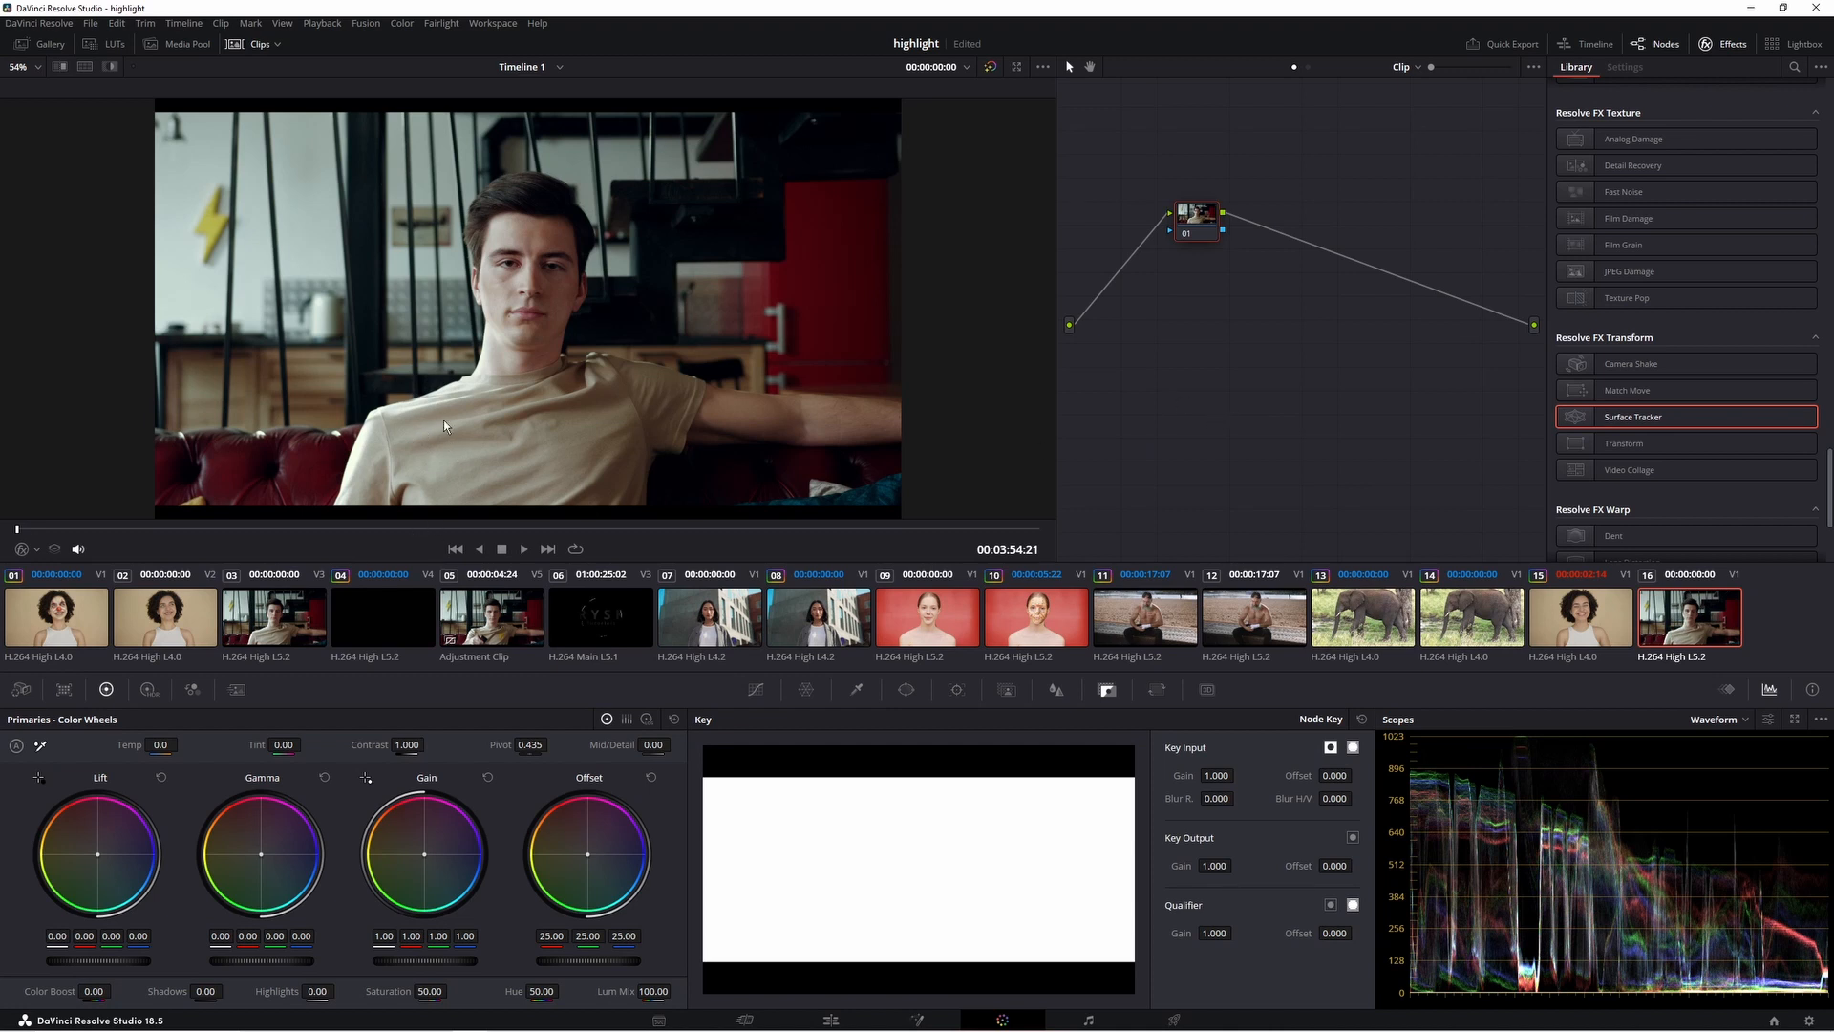
left_click_drag(163, 531, 298, 530)
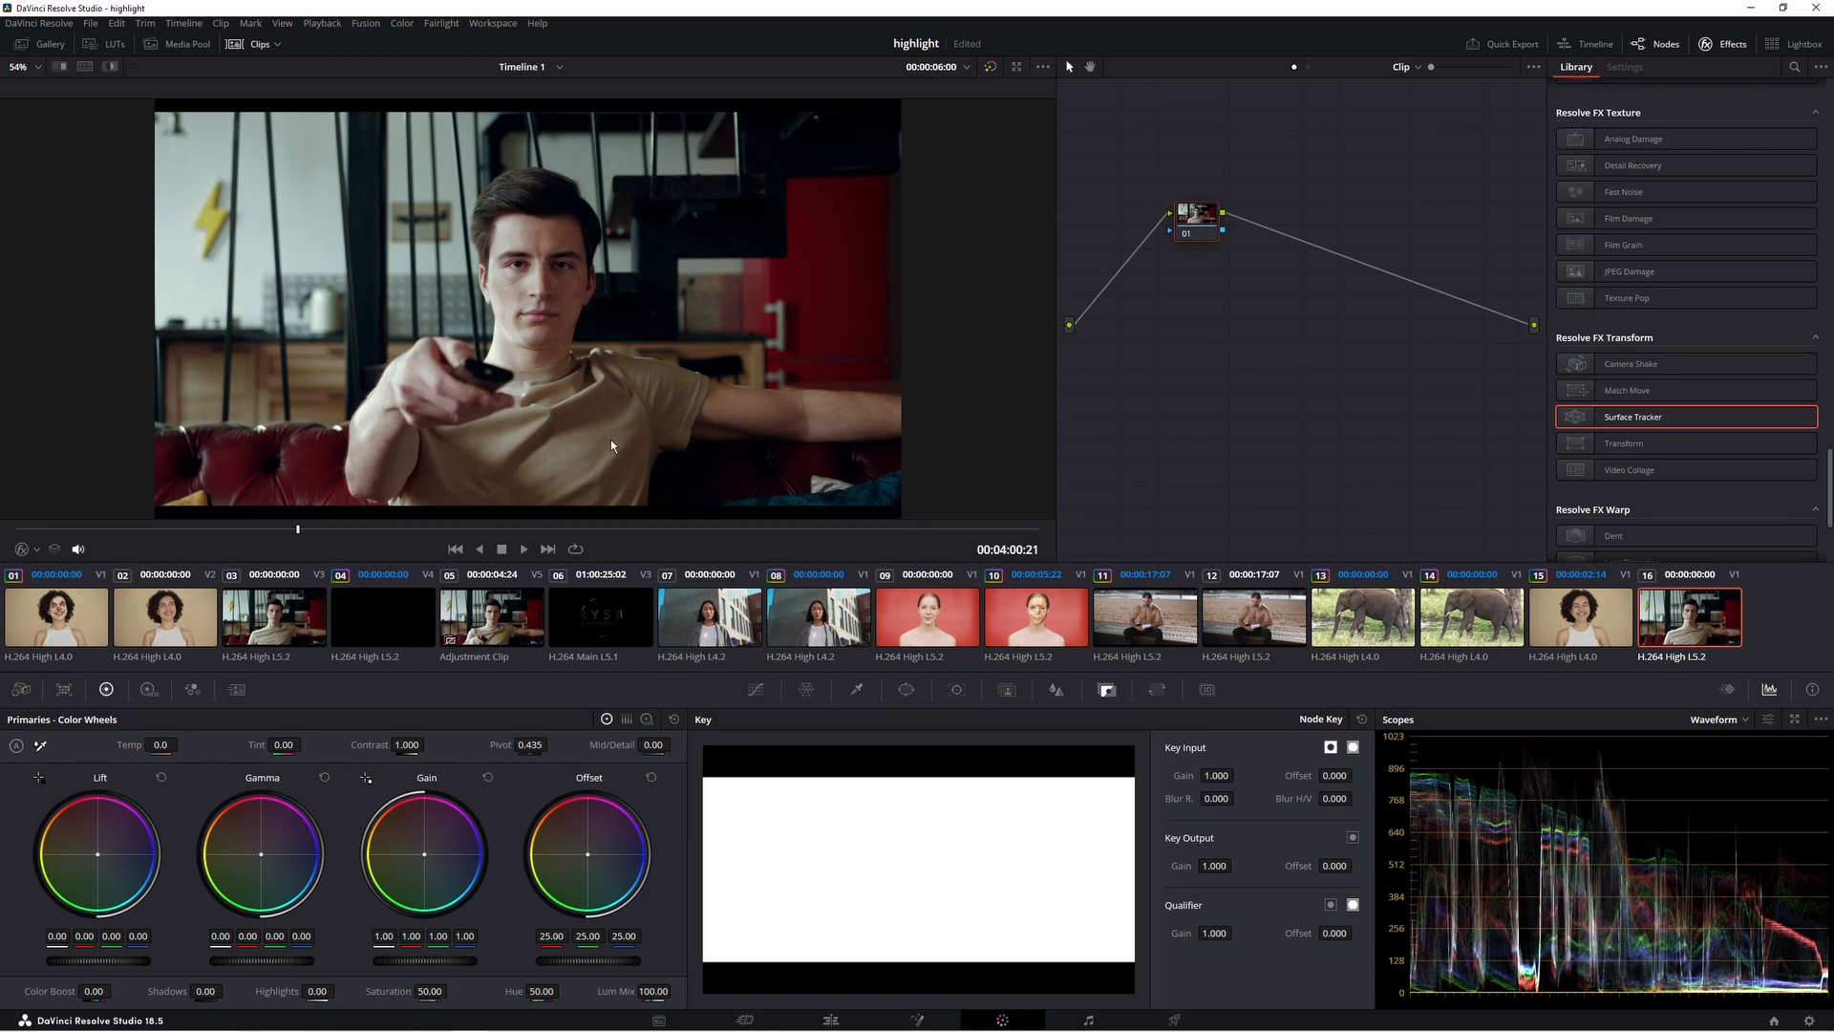
left_click_drag(1655, 419, 1419, 293)
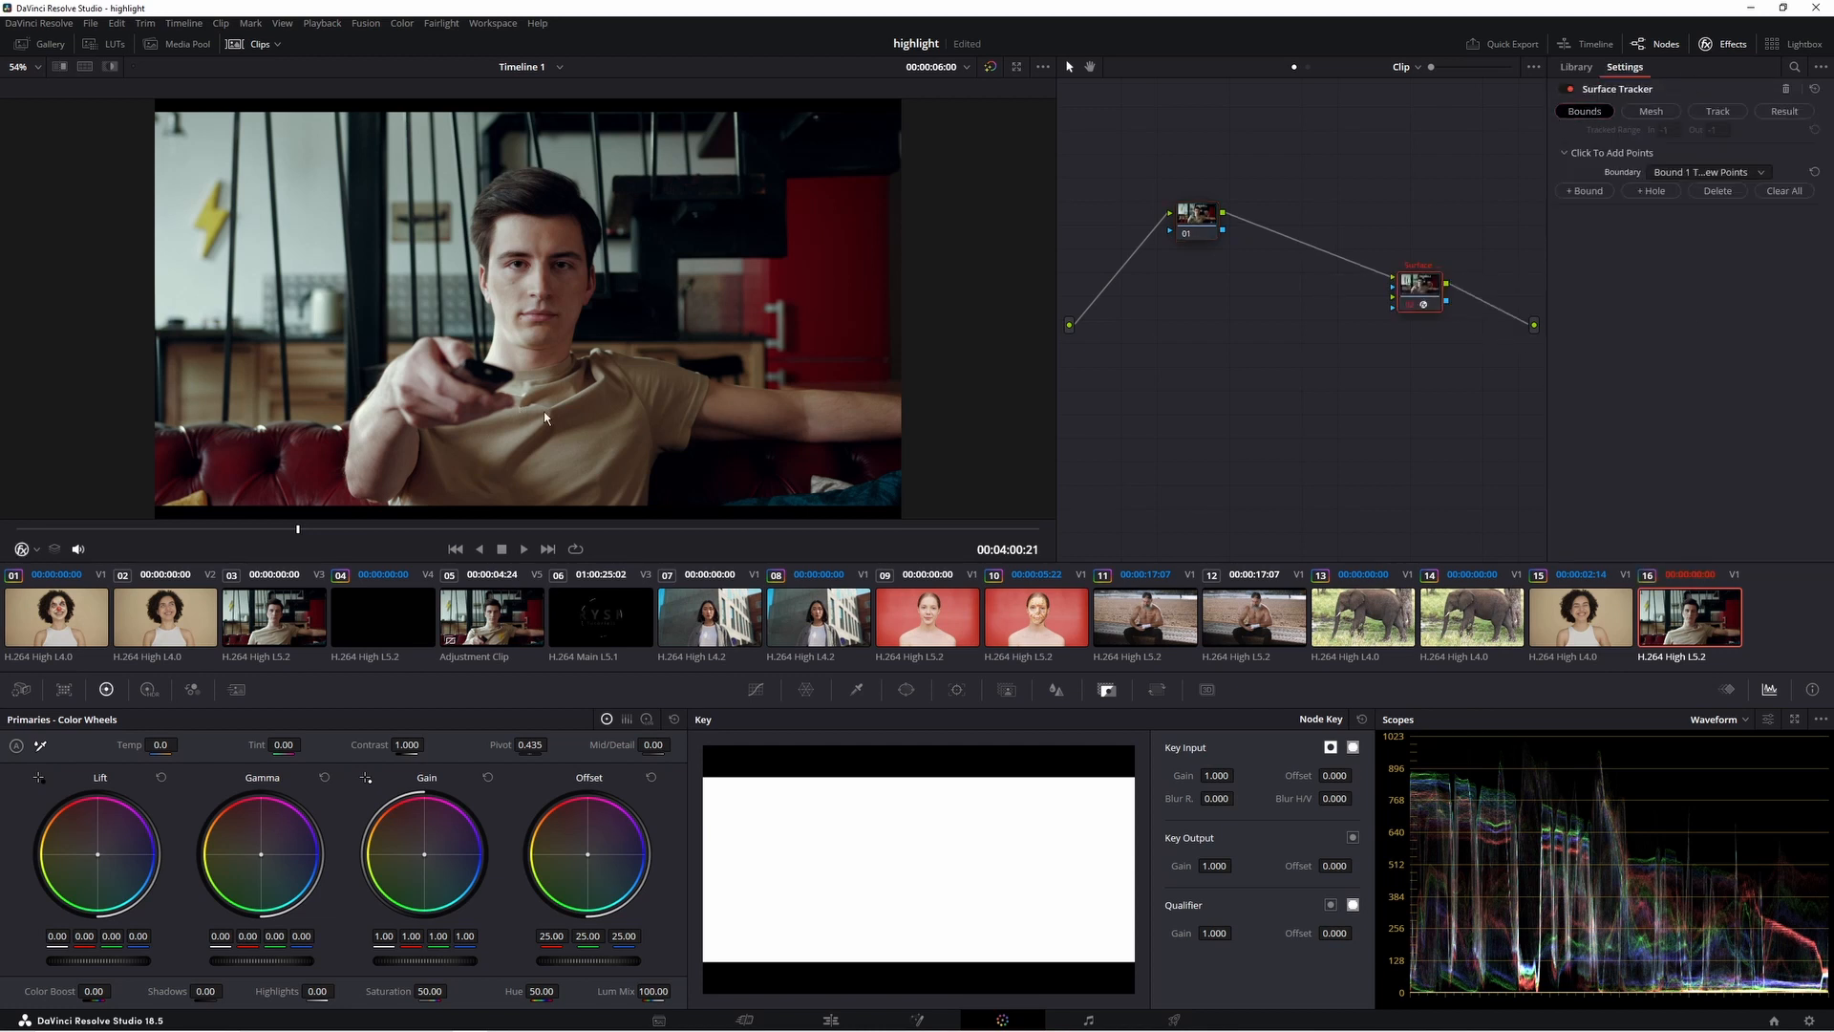
Outline the chest area of the man's T-shirt beside his raised arm as the tracking boundary and generate its mesh
mouse_move(566, 408)
left_mouse_down()
mouse_move(612, 391)
mouse_move(633, 412)
mouse_move(621, 487)
mouse_move(580, 484)
left_mouse_up()
left_click(569, 440)
left_click(1652, 113)
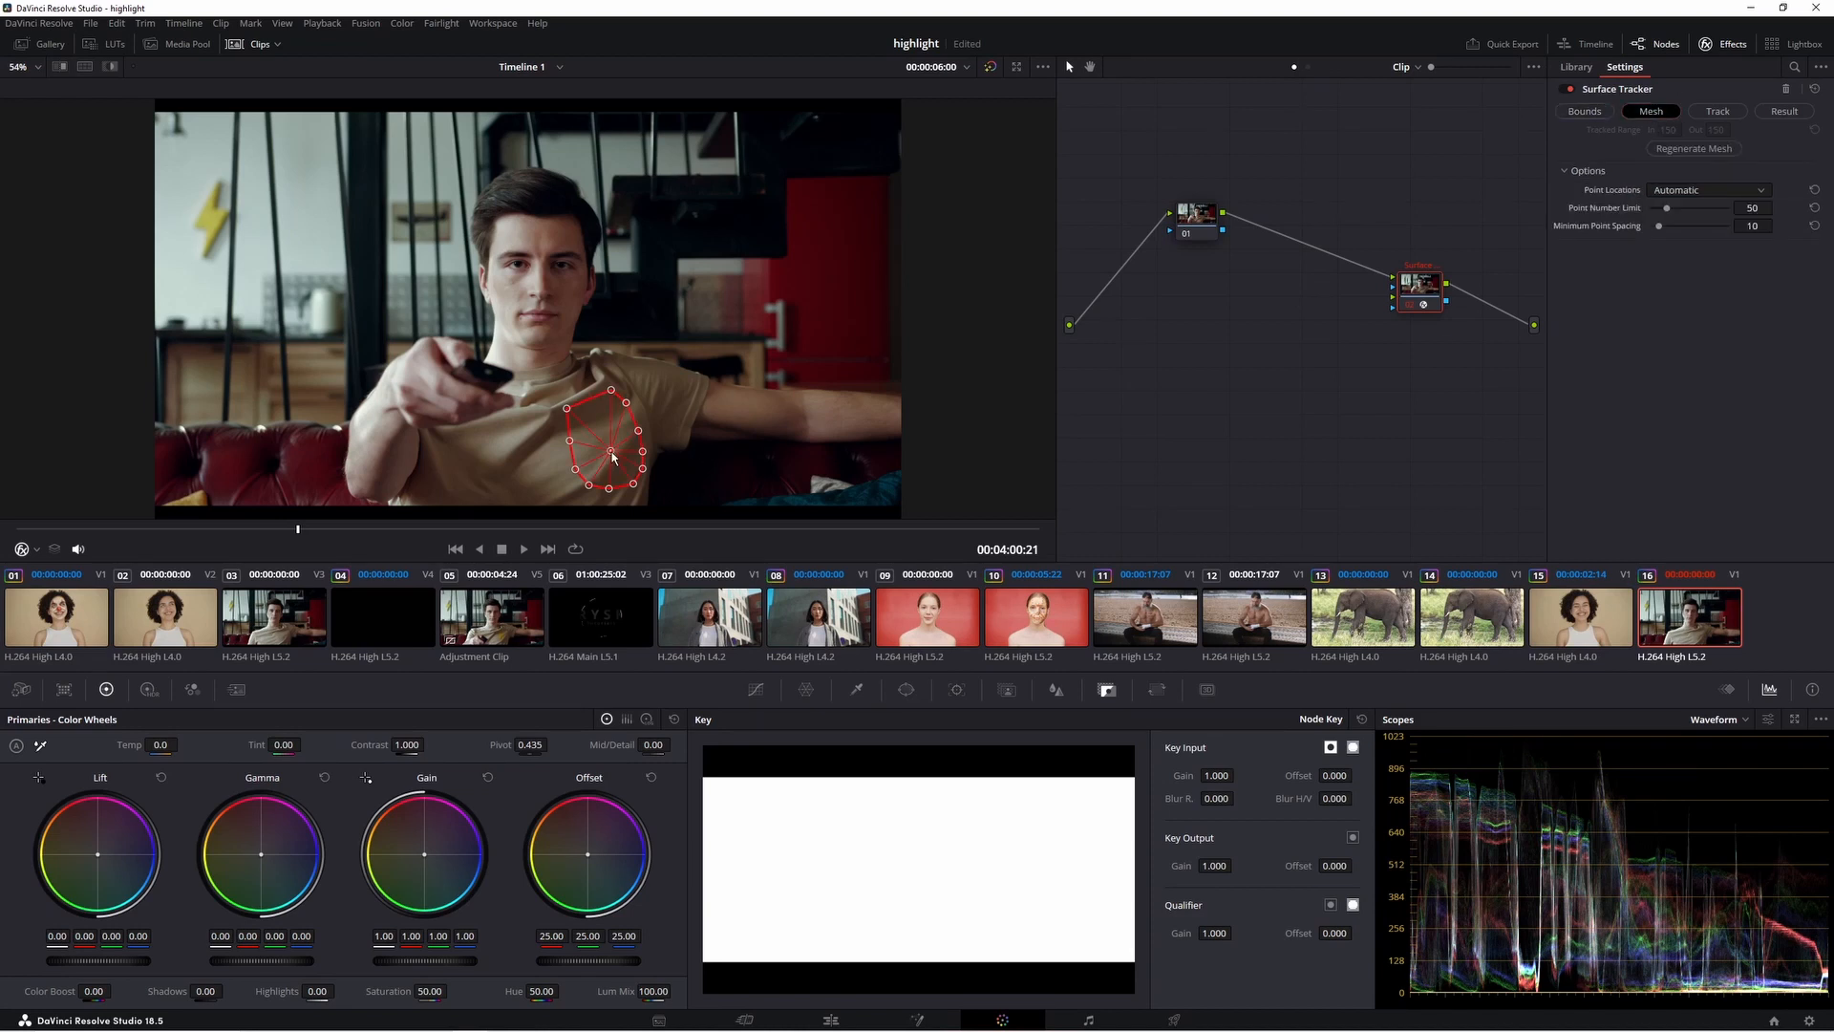
Raise the mesh's point number limit and reposition its points to follow the shirt's surface inside the boundary
left_click_drag(1669, 208, 1676, 207)
left_click_drag(610, 450, 631, 444)
left_click(608, 466)
left_click_drag(629, 441, 628, 427)
left_click_drag(568, 430, 562, 431)
left_click_drag(611, 390, 625, 419)
left_click_drag(641, 451, 632, 441)
Set the tracking quality to Better and mesh rigidity to 0.376, and track the shirt in both directions
left_click(1717, 111)
left_click(1696, 312)
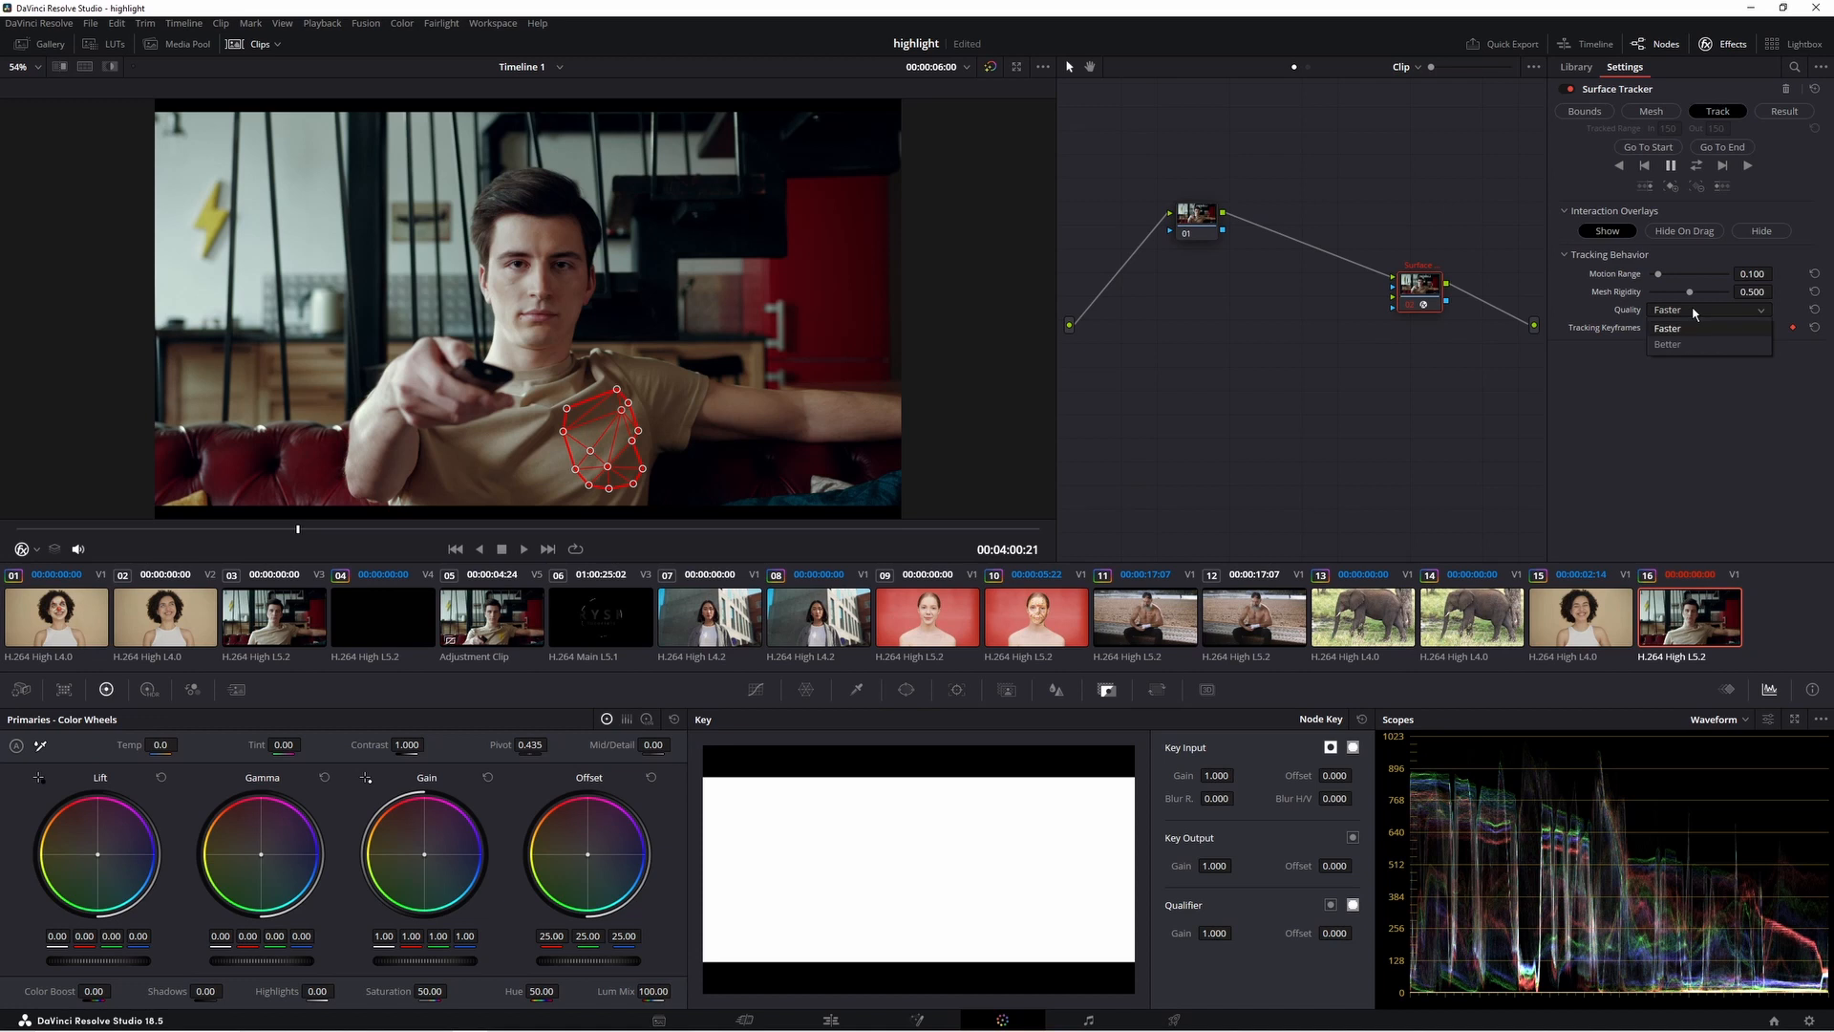
left_click(1688, 347)
left_click_drag(1691, 297, 1681, 299)
left_click(1696, 166)
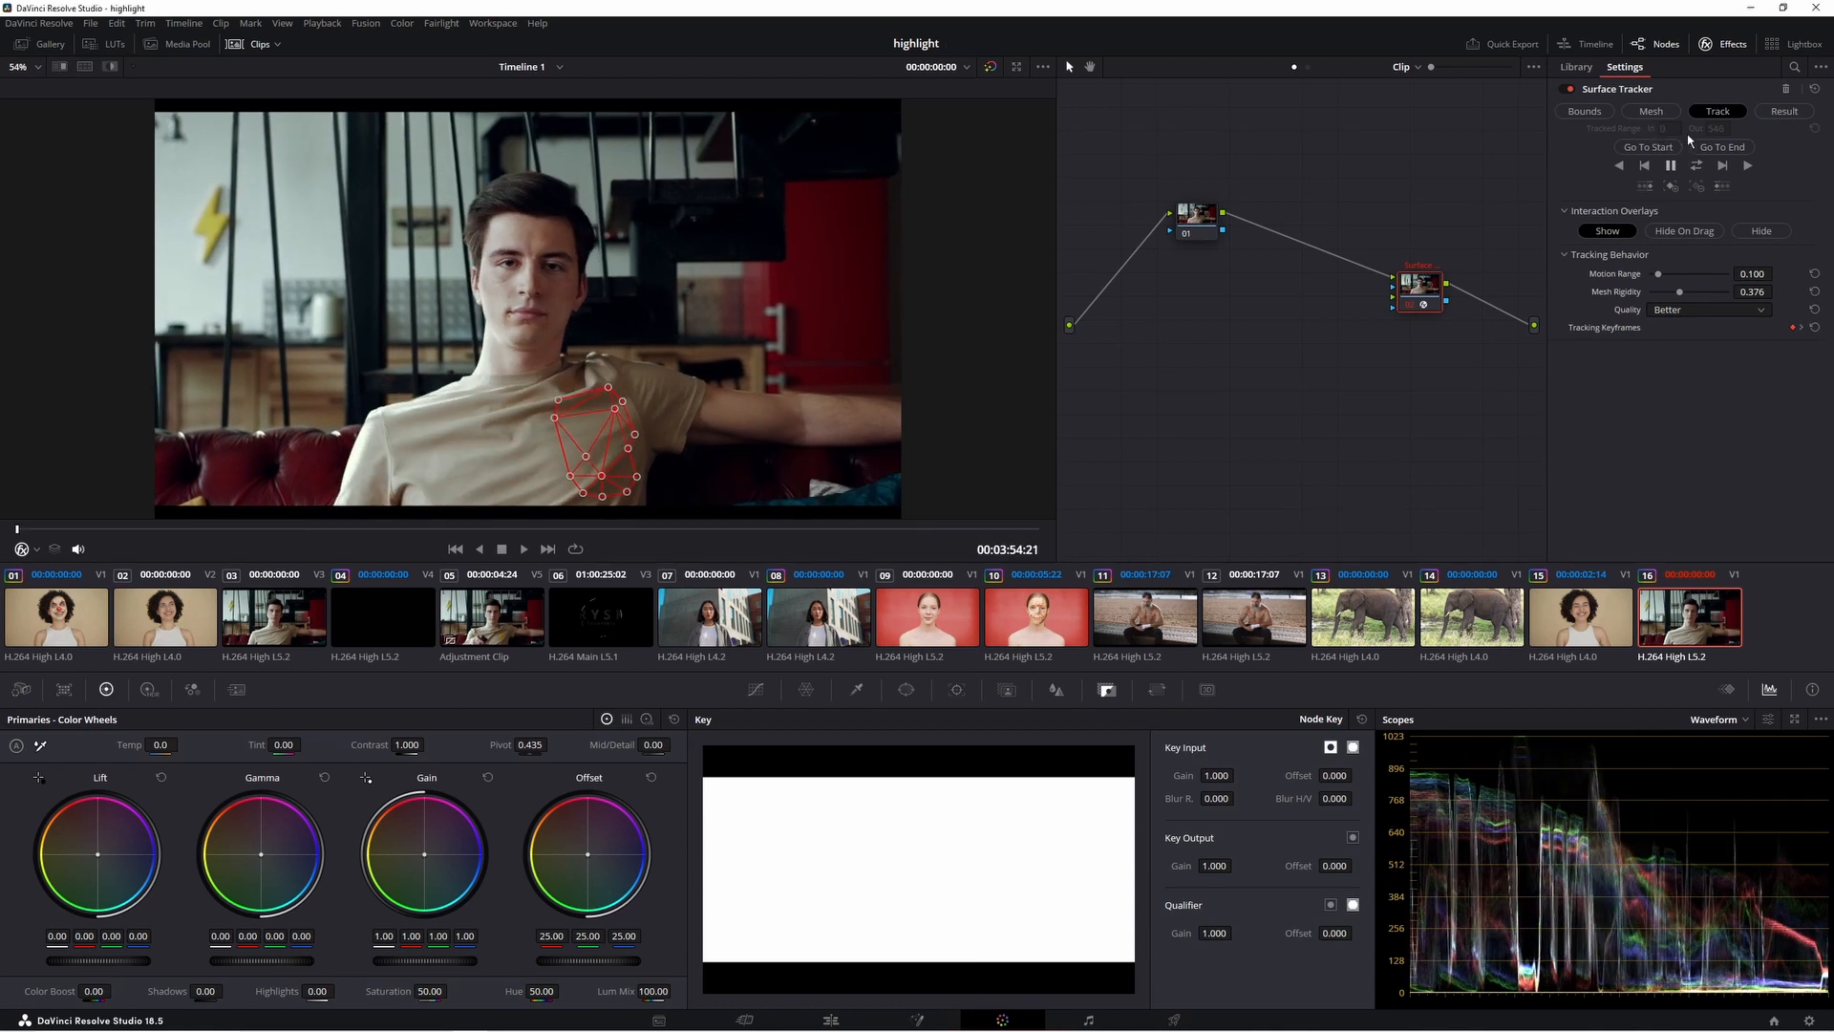
Show the tracker's Result settings and add the KRYSKA logo image from the media pool below node 01
left_click(1783, 112)
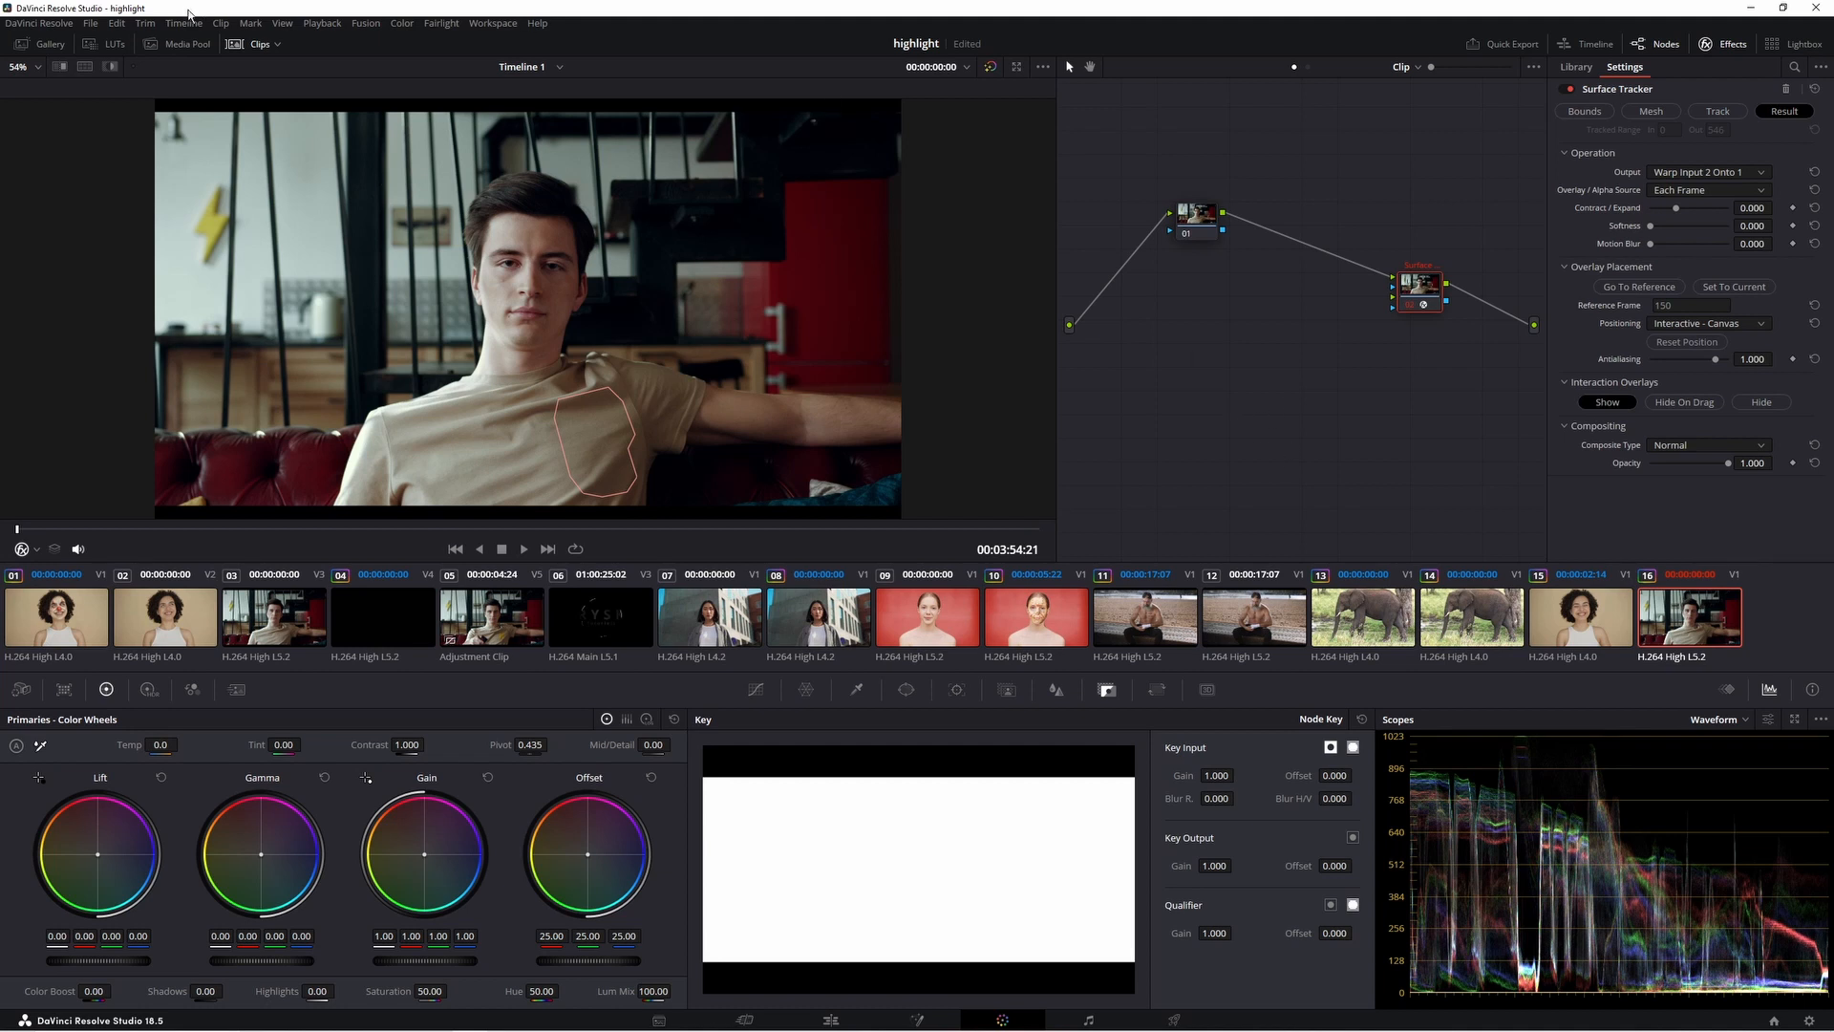
left_click(177, 44)
left_click_drag(423, 157, 1232, 432)
left_click(177, 44)
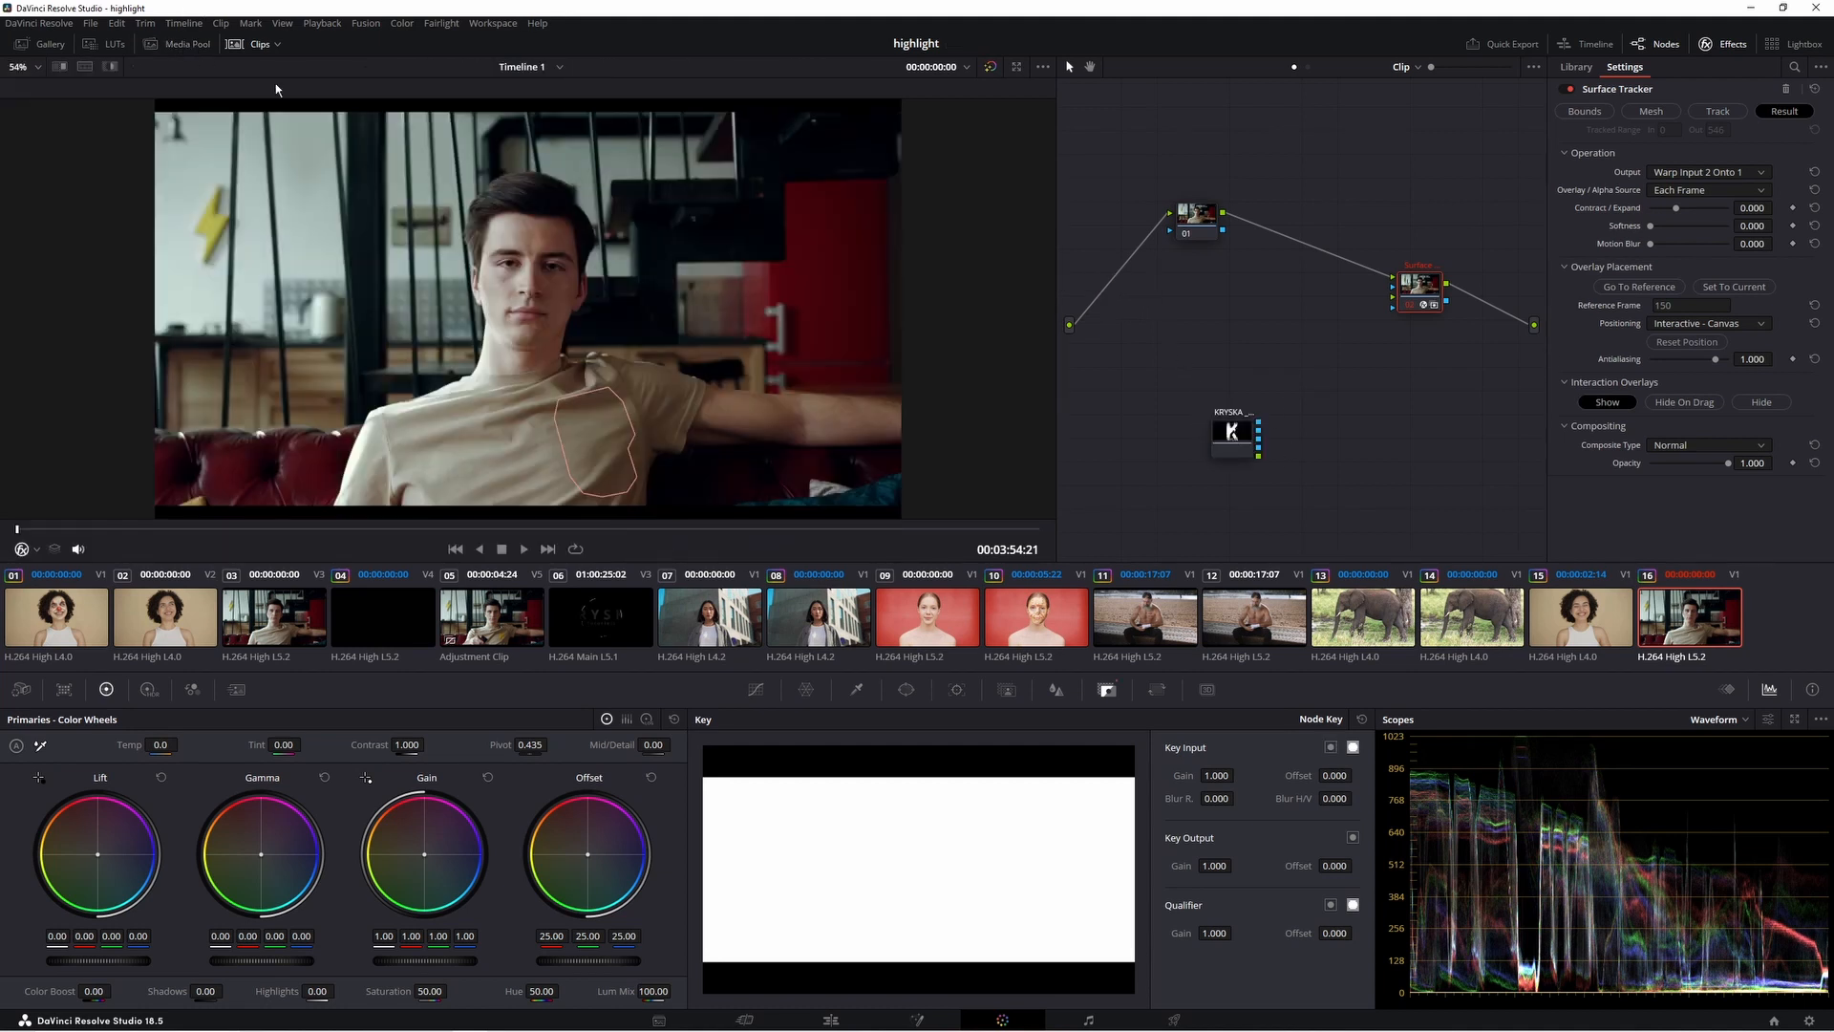
Route the KRYSKA logo through a new serial node into the Surface Tracker's second input, and connect the logo's alpha to the matching alpha input
left_click_drag(1226, 440, 1395, 299)
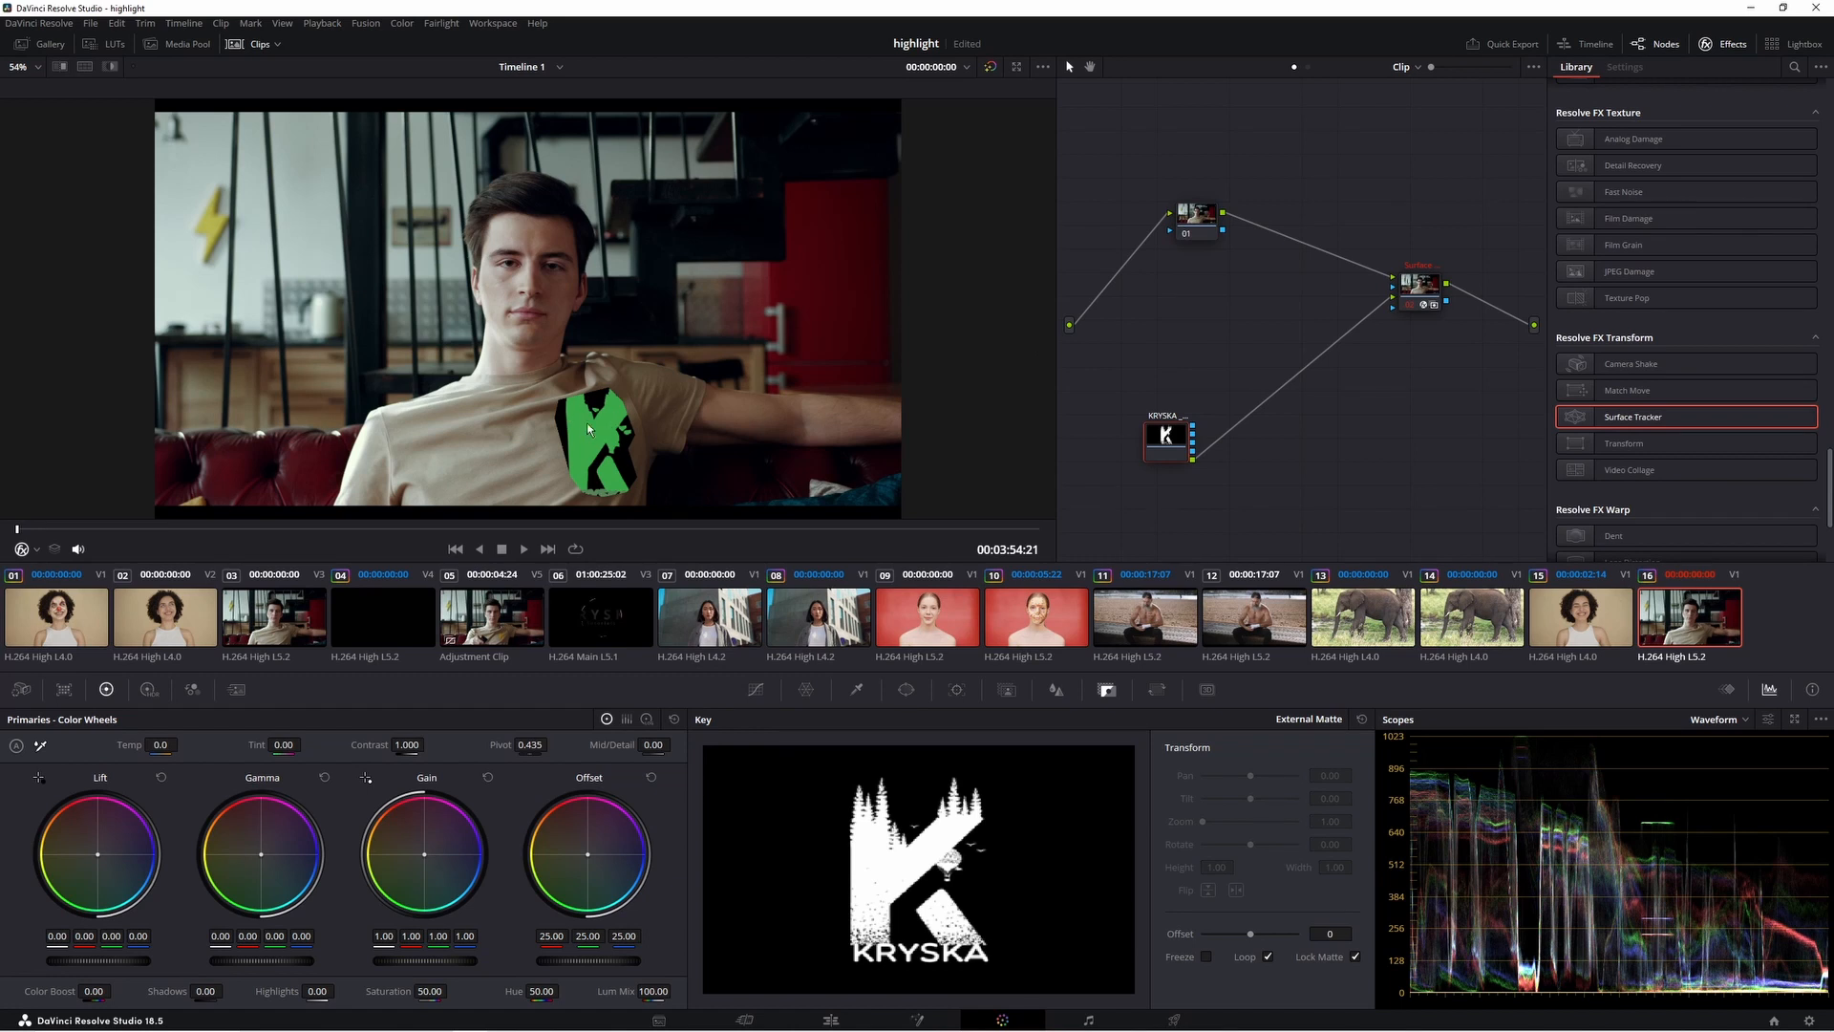
key("Delete")
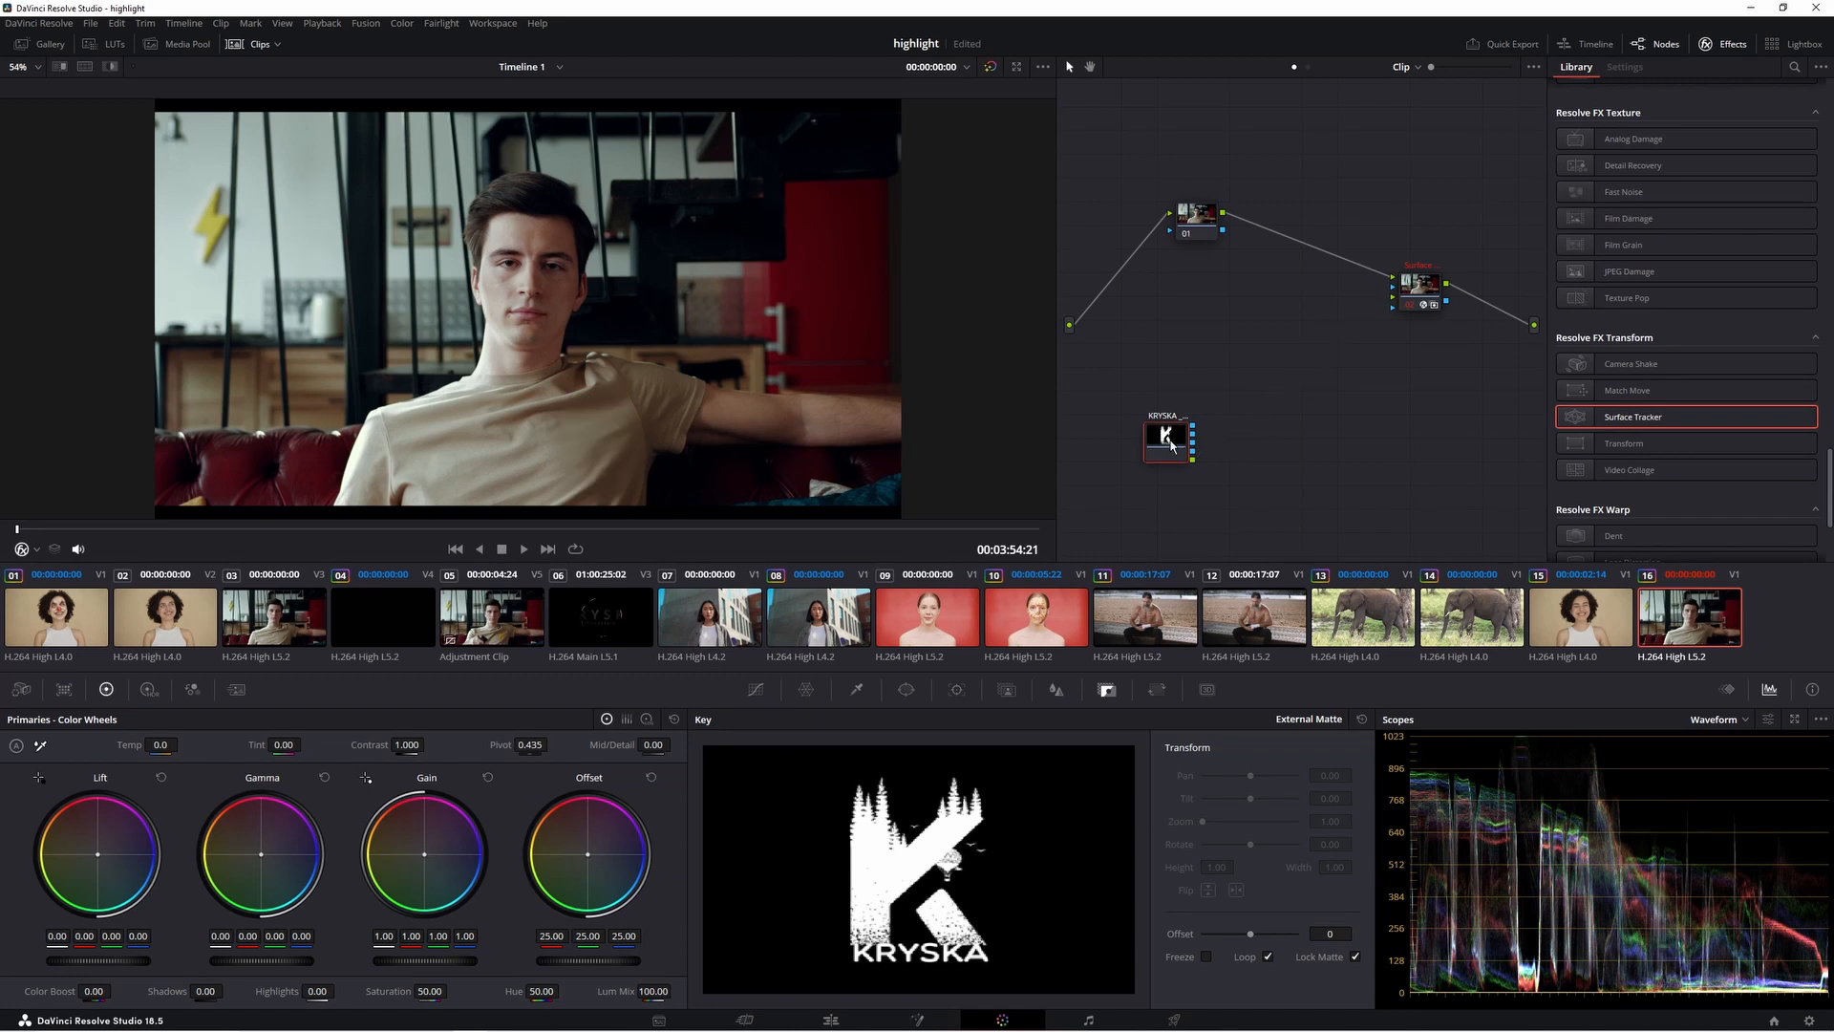
key("alt+s")
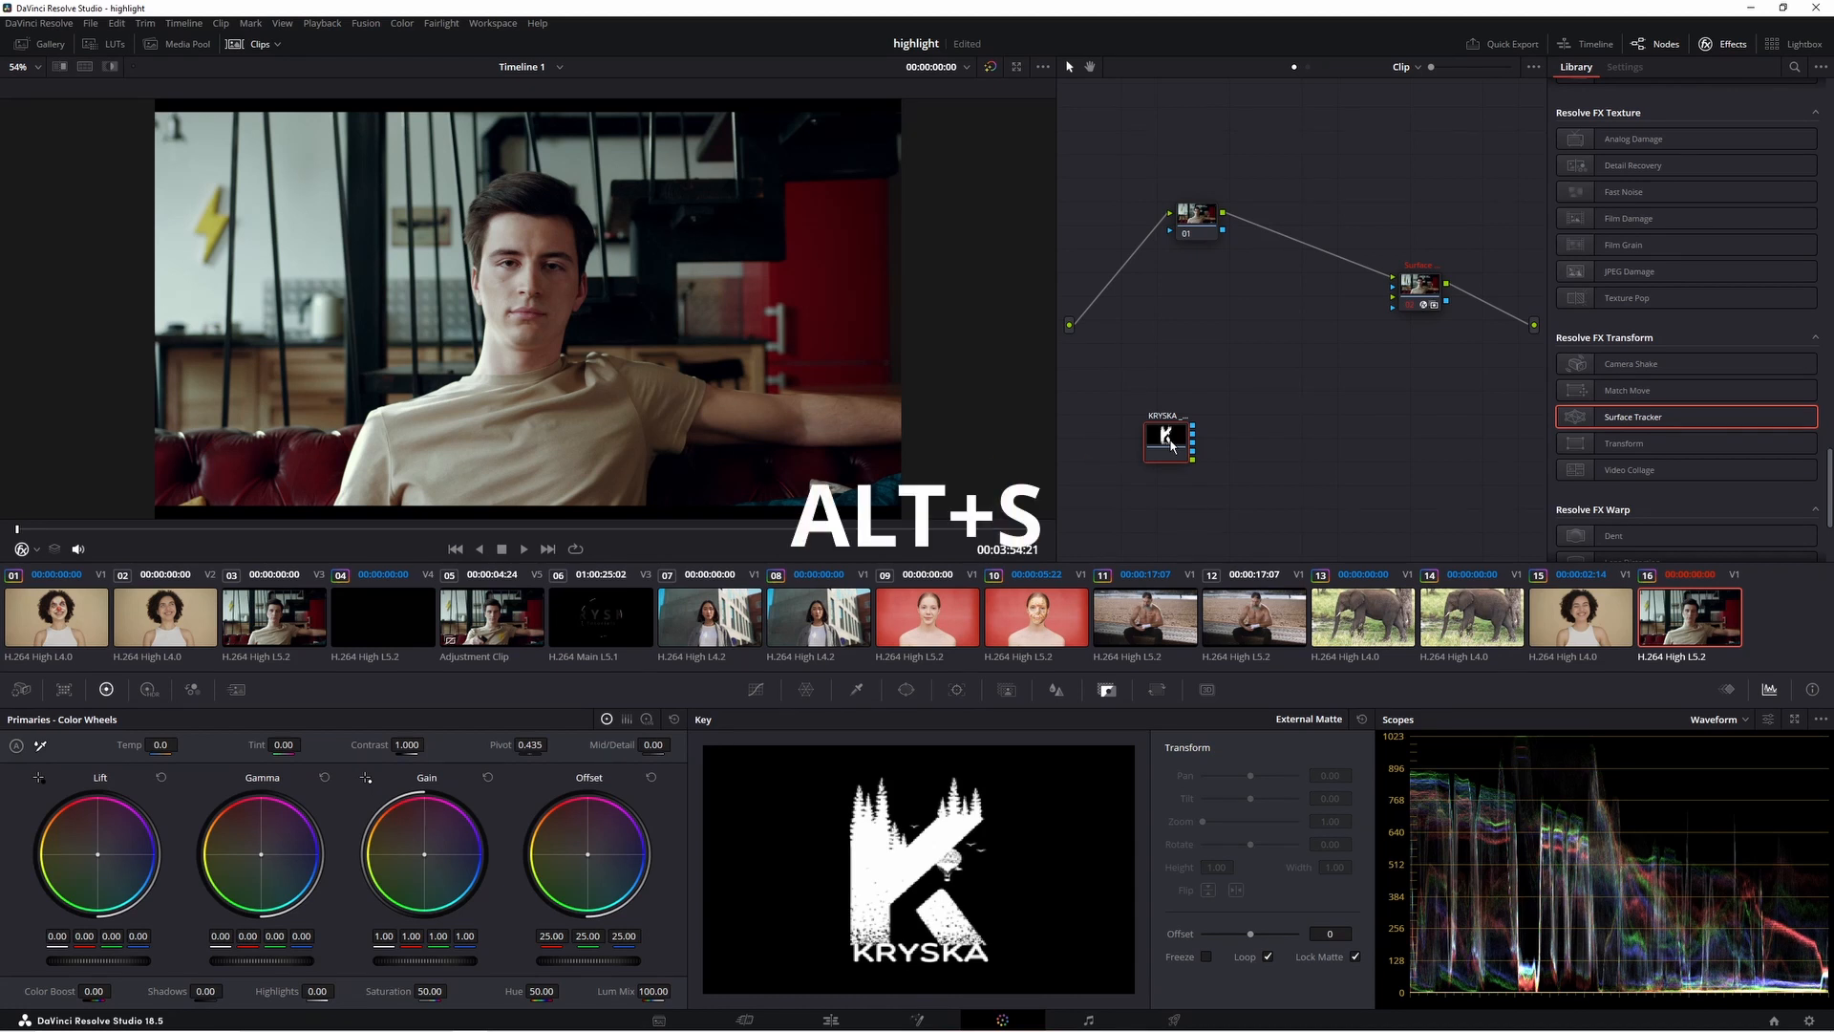
left_click_drag(1293, 446, 1397, 298)
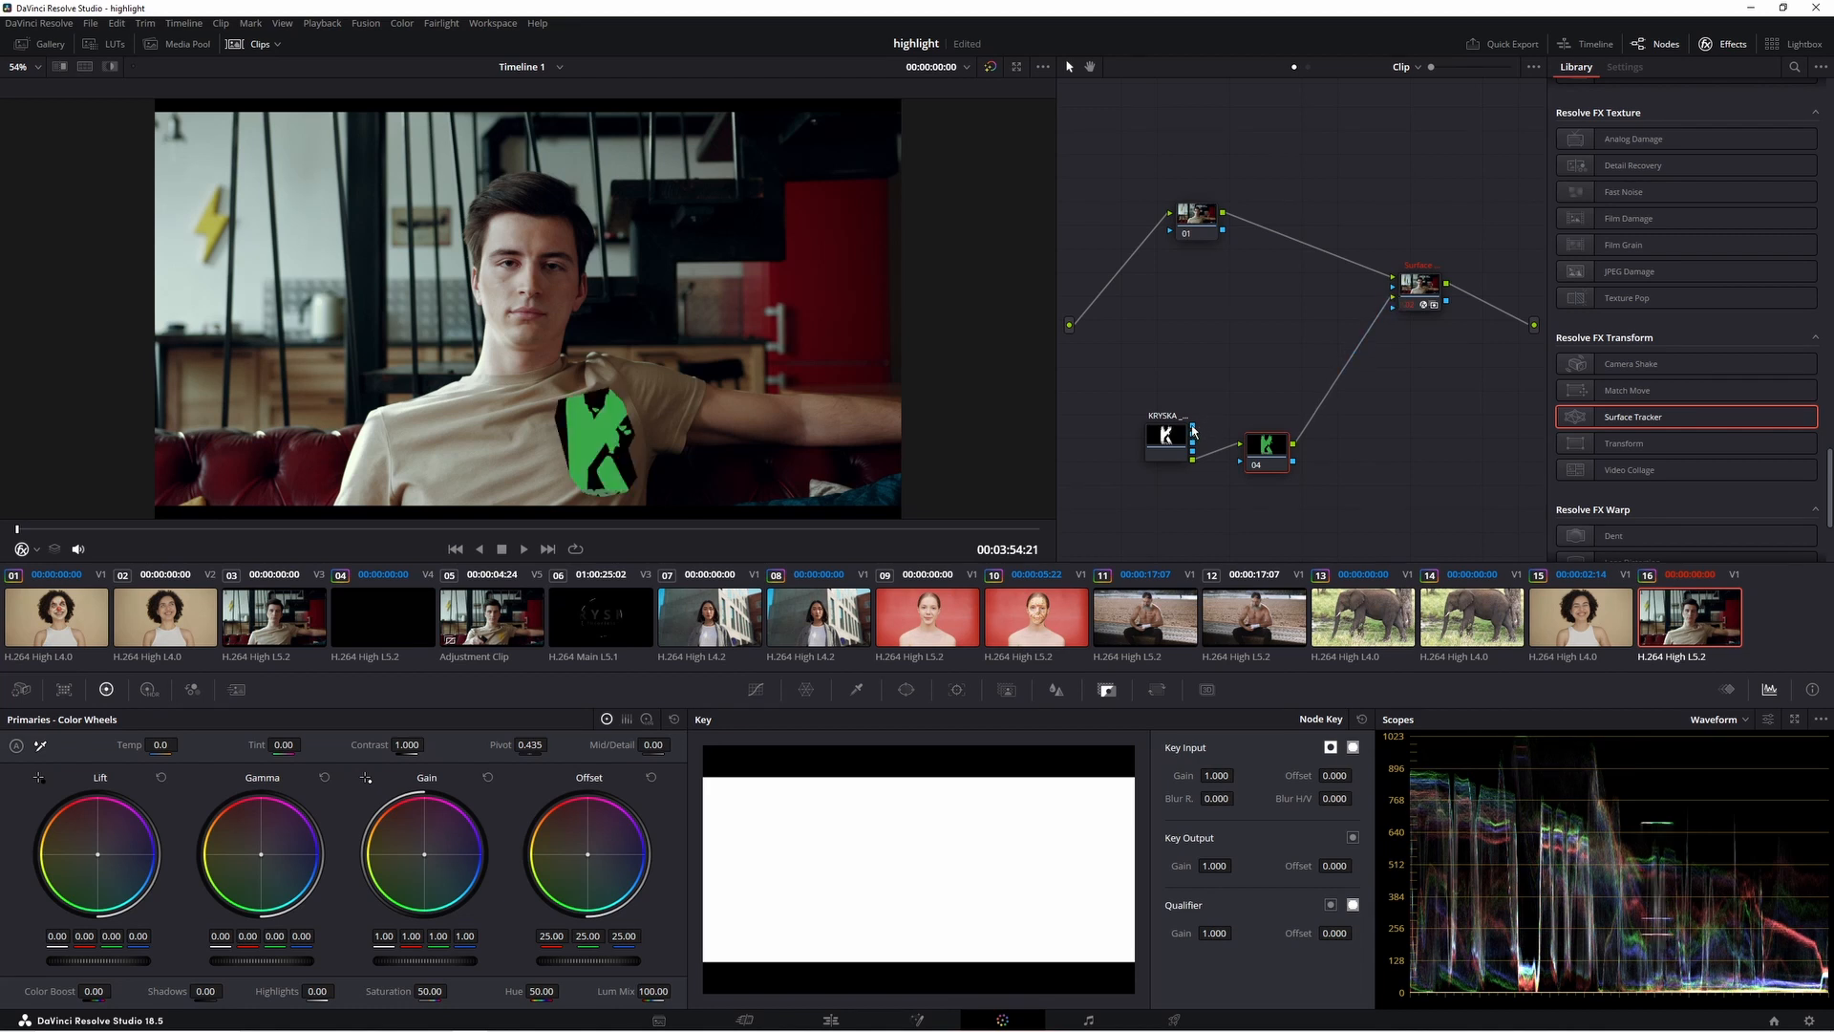
left_click_drag(1228, 363, 1394, 309)
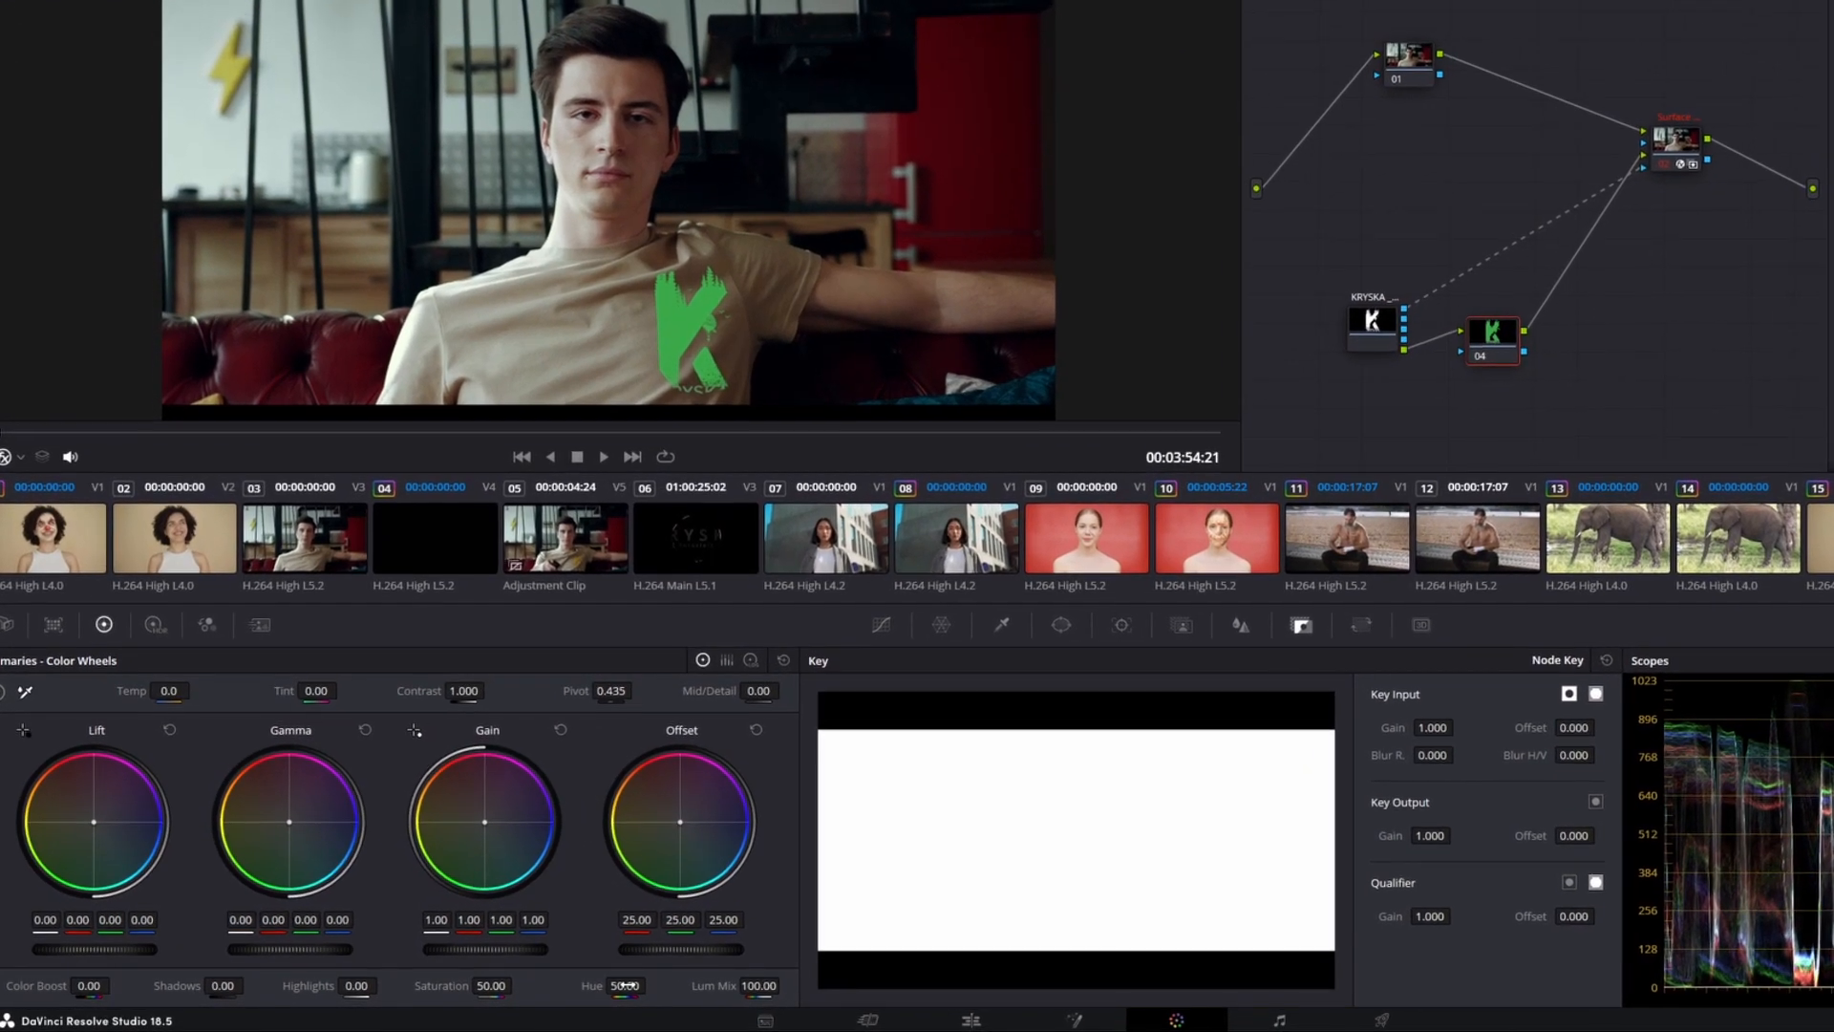
Recolour the logo orange on node 04 by setting Hue to 71.60, and lower its master Offset slightly
left_click_drag(542, 991, 481, 992)
left_click_drag(627, 986, 449, 986)
left_click_drag(626, 986, 761, 986)
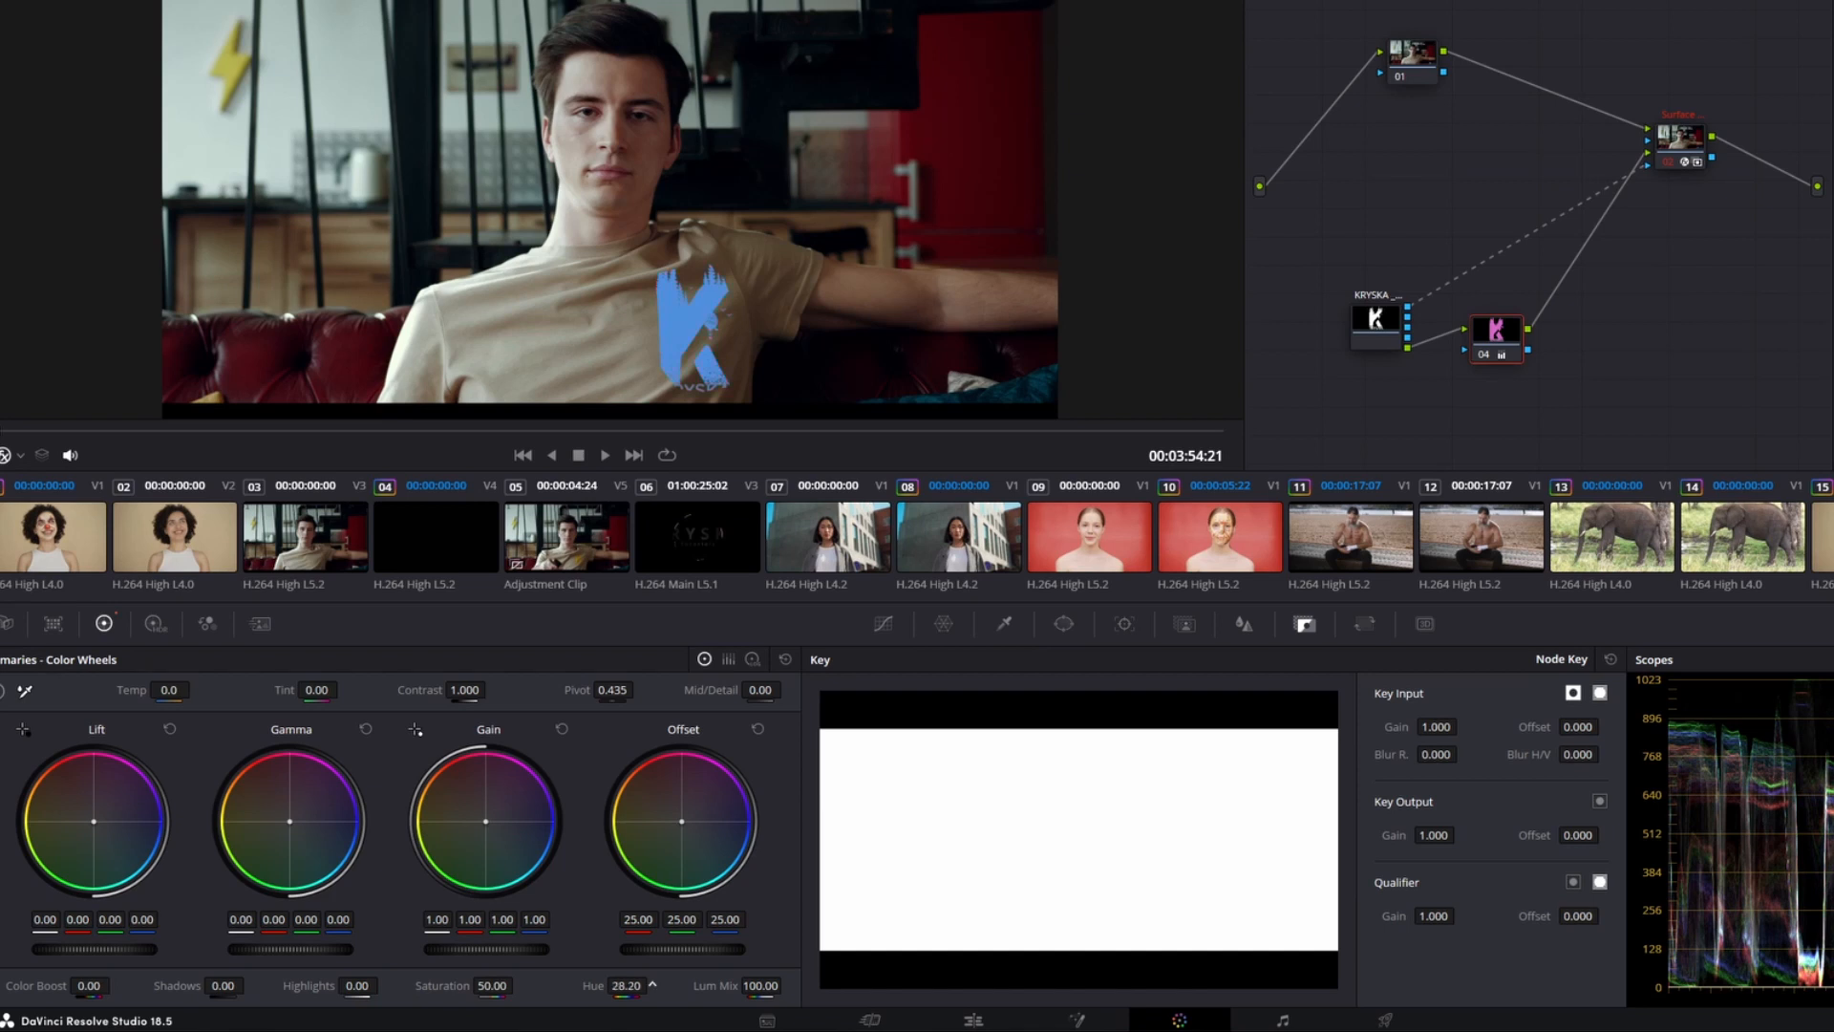
left_click_drag(627, 986, 647, 986)
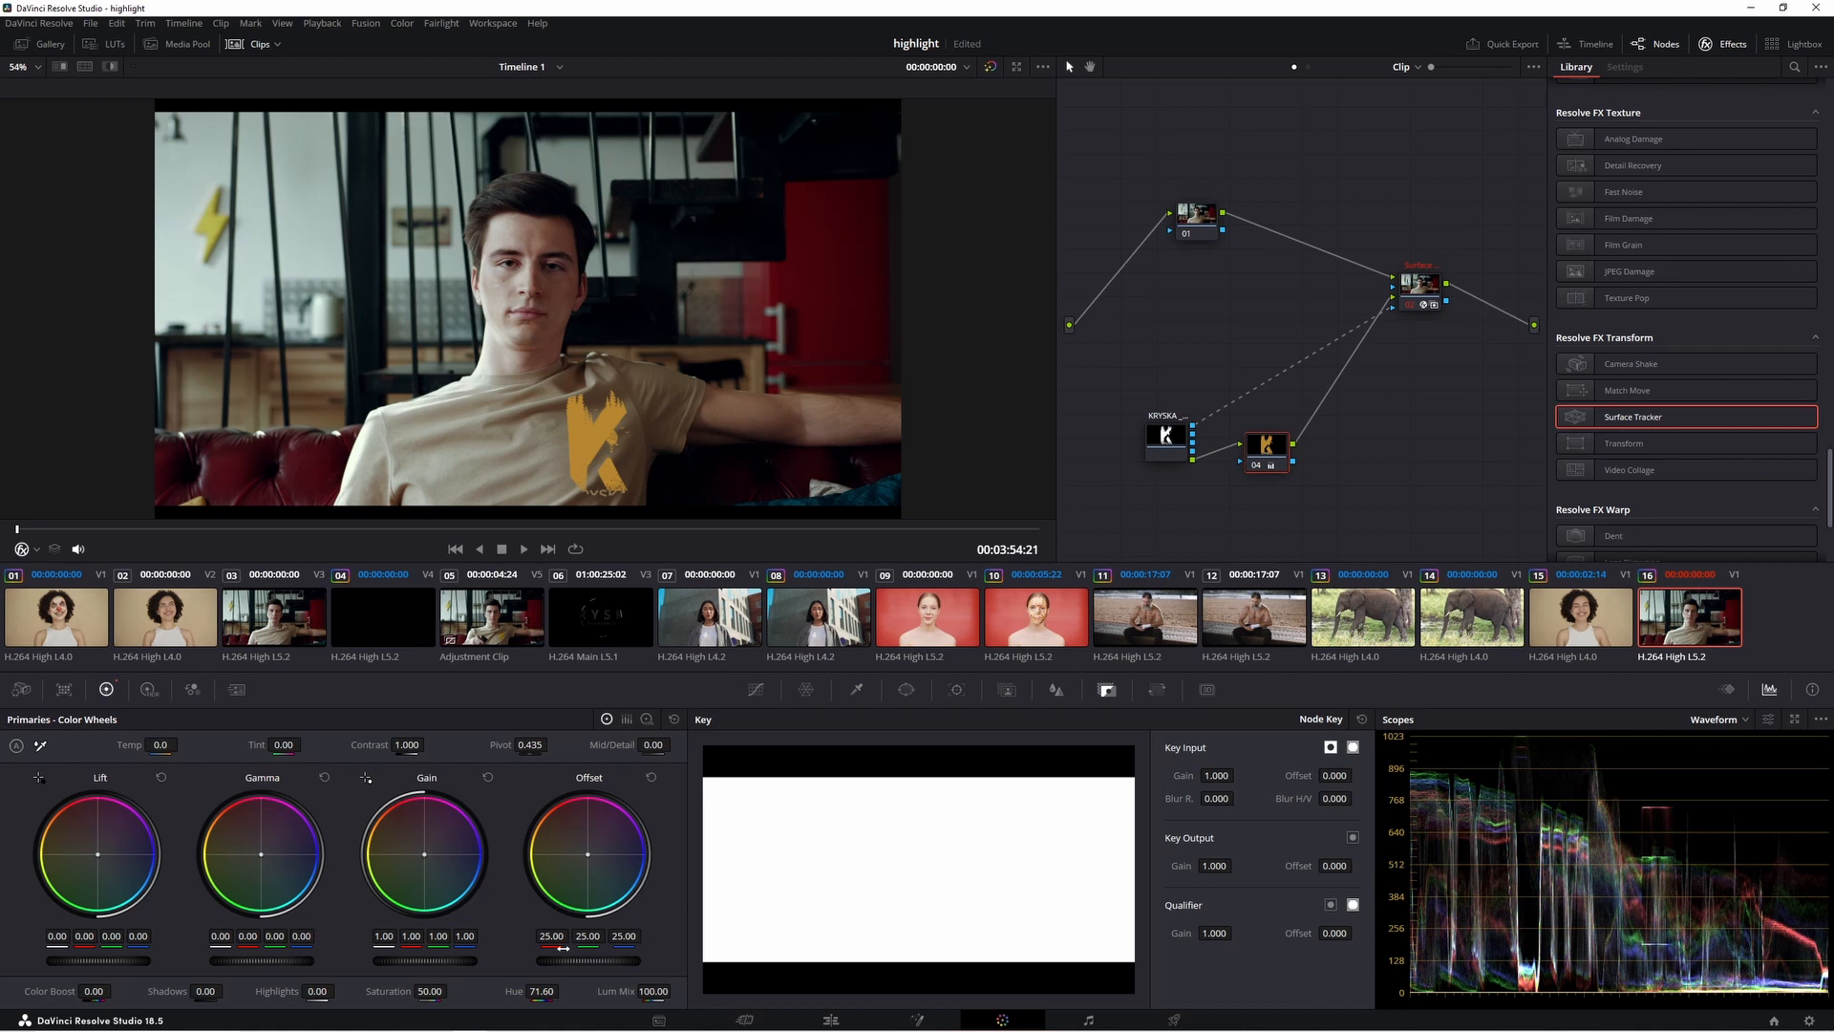
left_click_drag(589, 960, 554, 960)
Place the logo on the shirt with Sliders positioning: Position X 0.105, Position Y -0.303, Zoom 0.107 and Rotate -12.9
left_click(1422, 284)
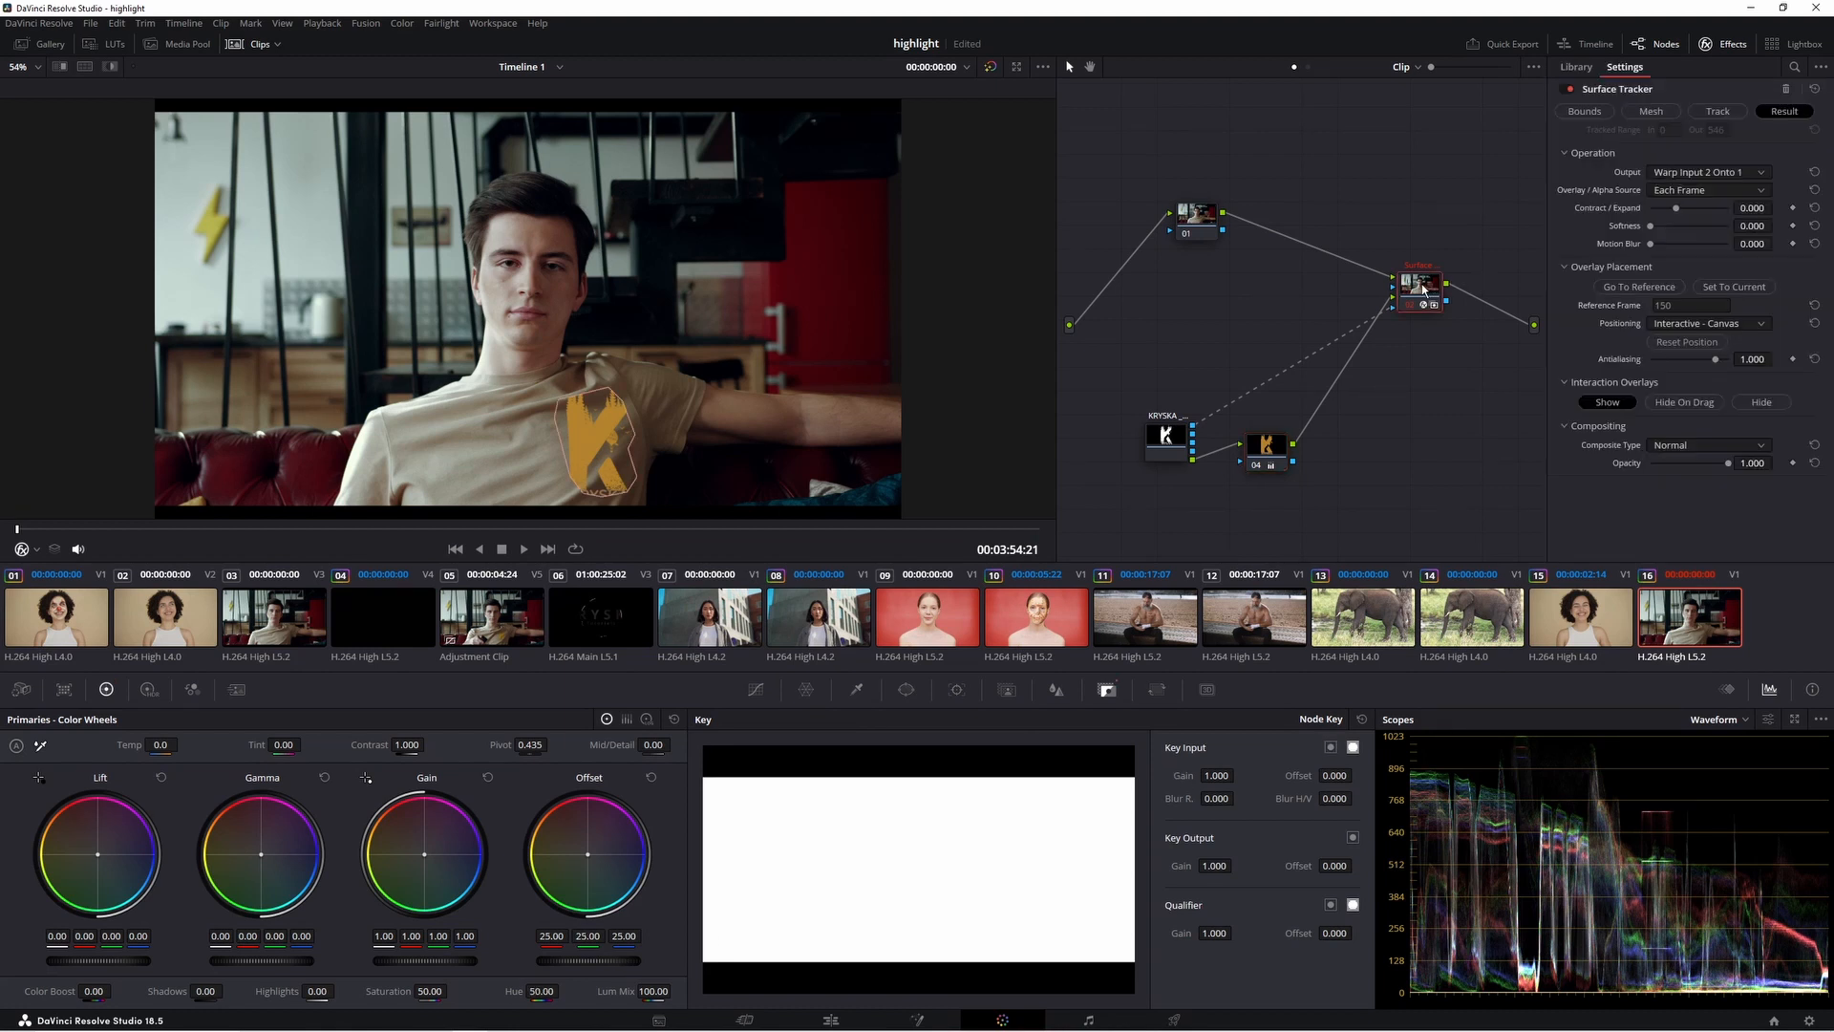
left_click(1686, 323)
left_click(1684, 344)
left_click_drag(1758, 466, 1629, 467)
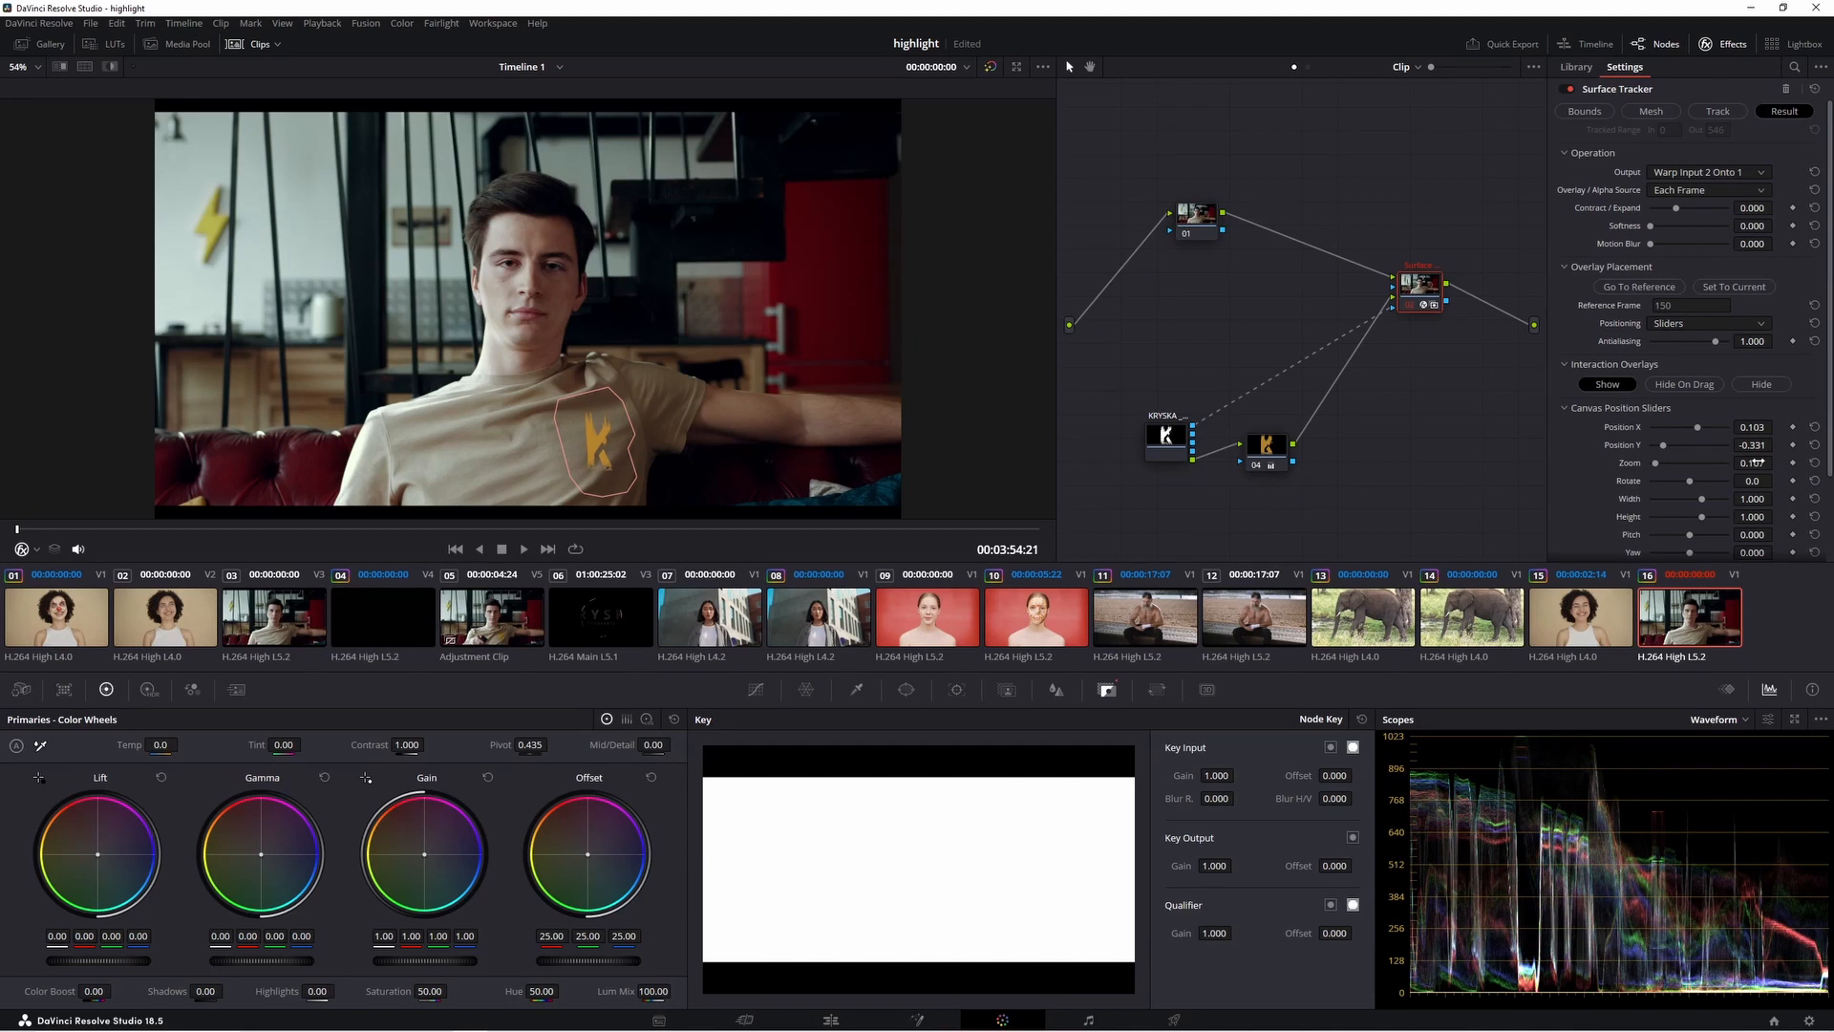
left_click_drag(1754, 482, 1632, 481)
left_click_drag(1746, 427, 1800, 445)
Set the logo's composite type to Overlay and opacity to 0.817, and play back the tracked clip
scroll(1719, 478, "down", 2)
left_click(1702, 533)
left_click(1694, 642)
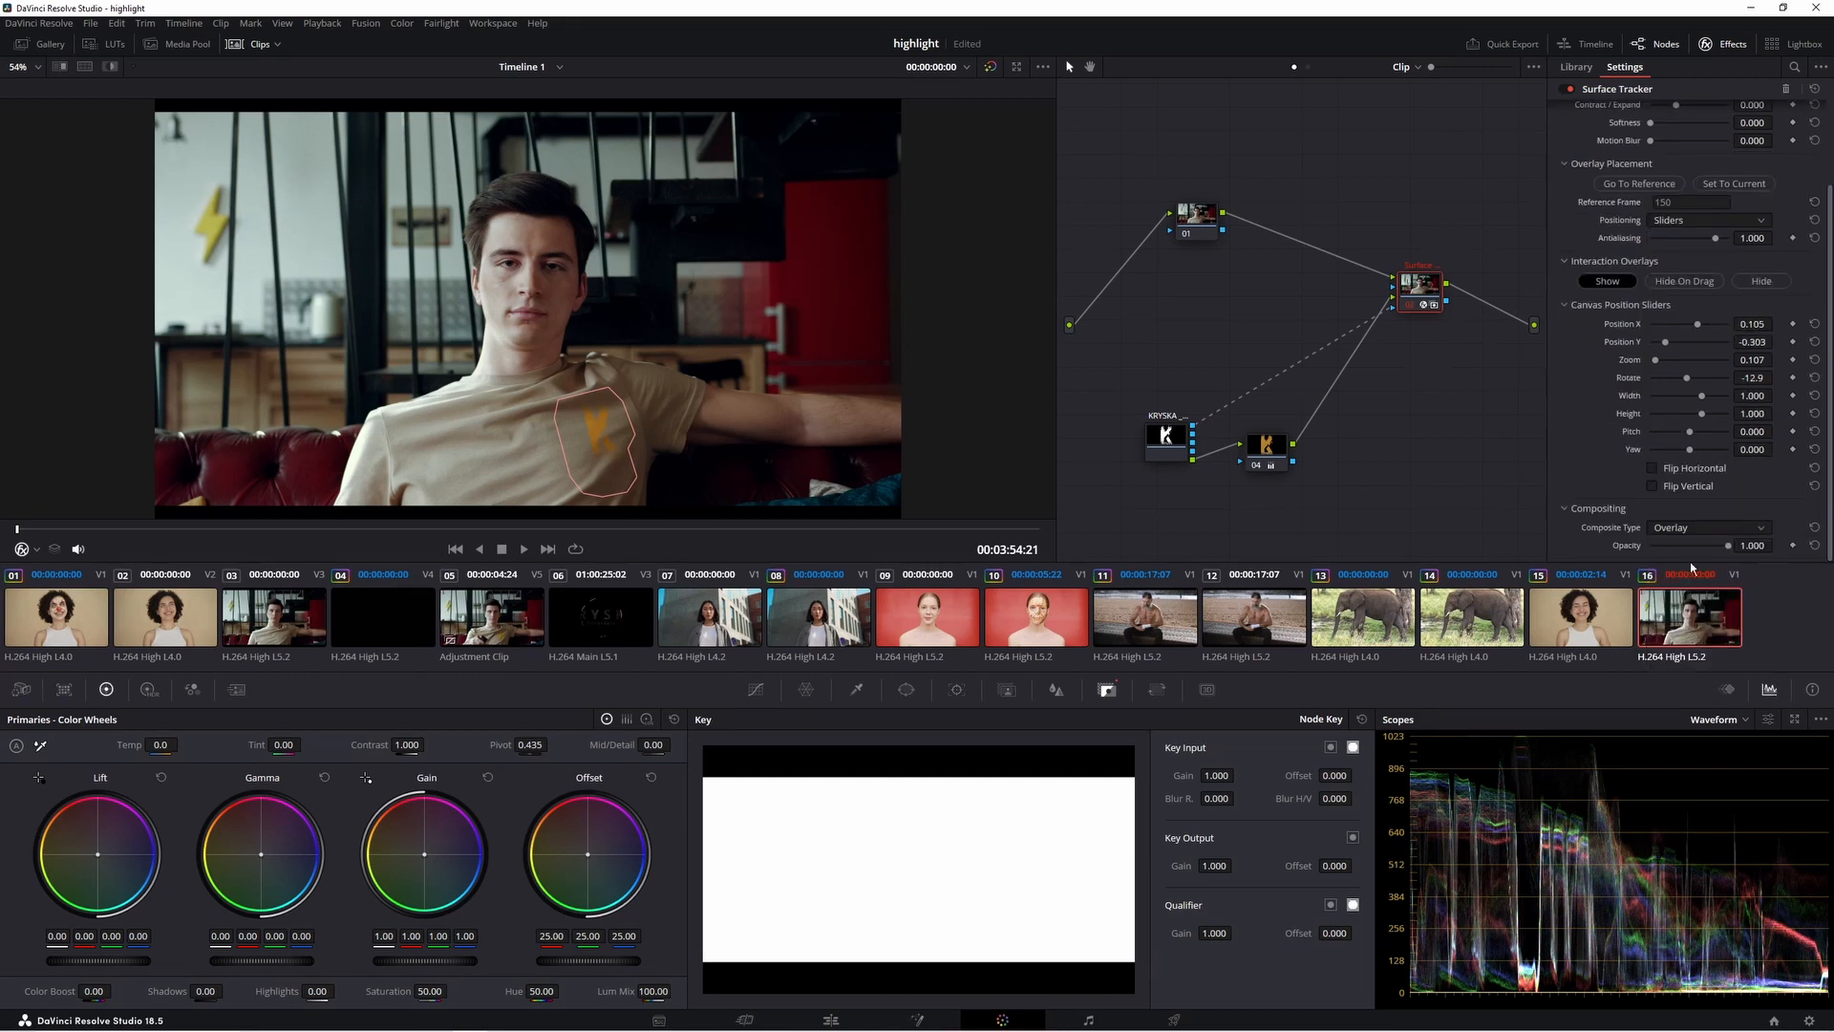
left_click_drag(1728, 546, 1716, 549)
left_click(524, 550)
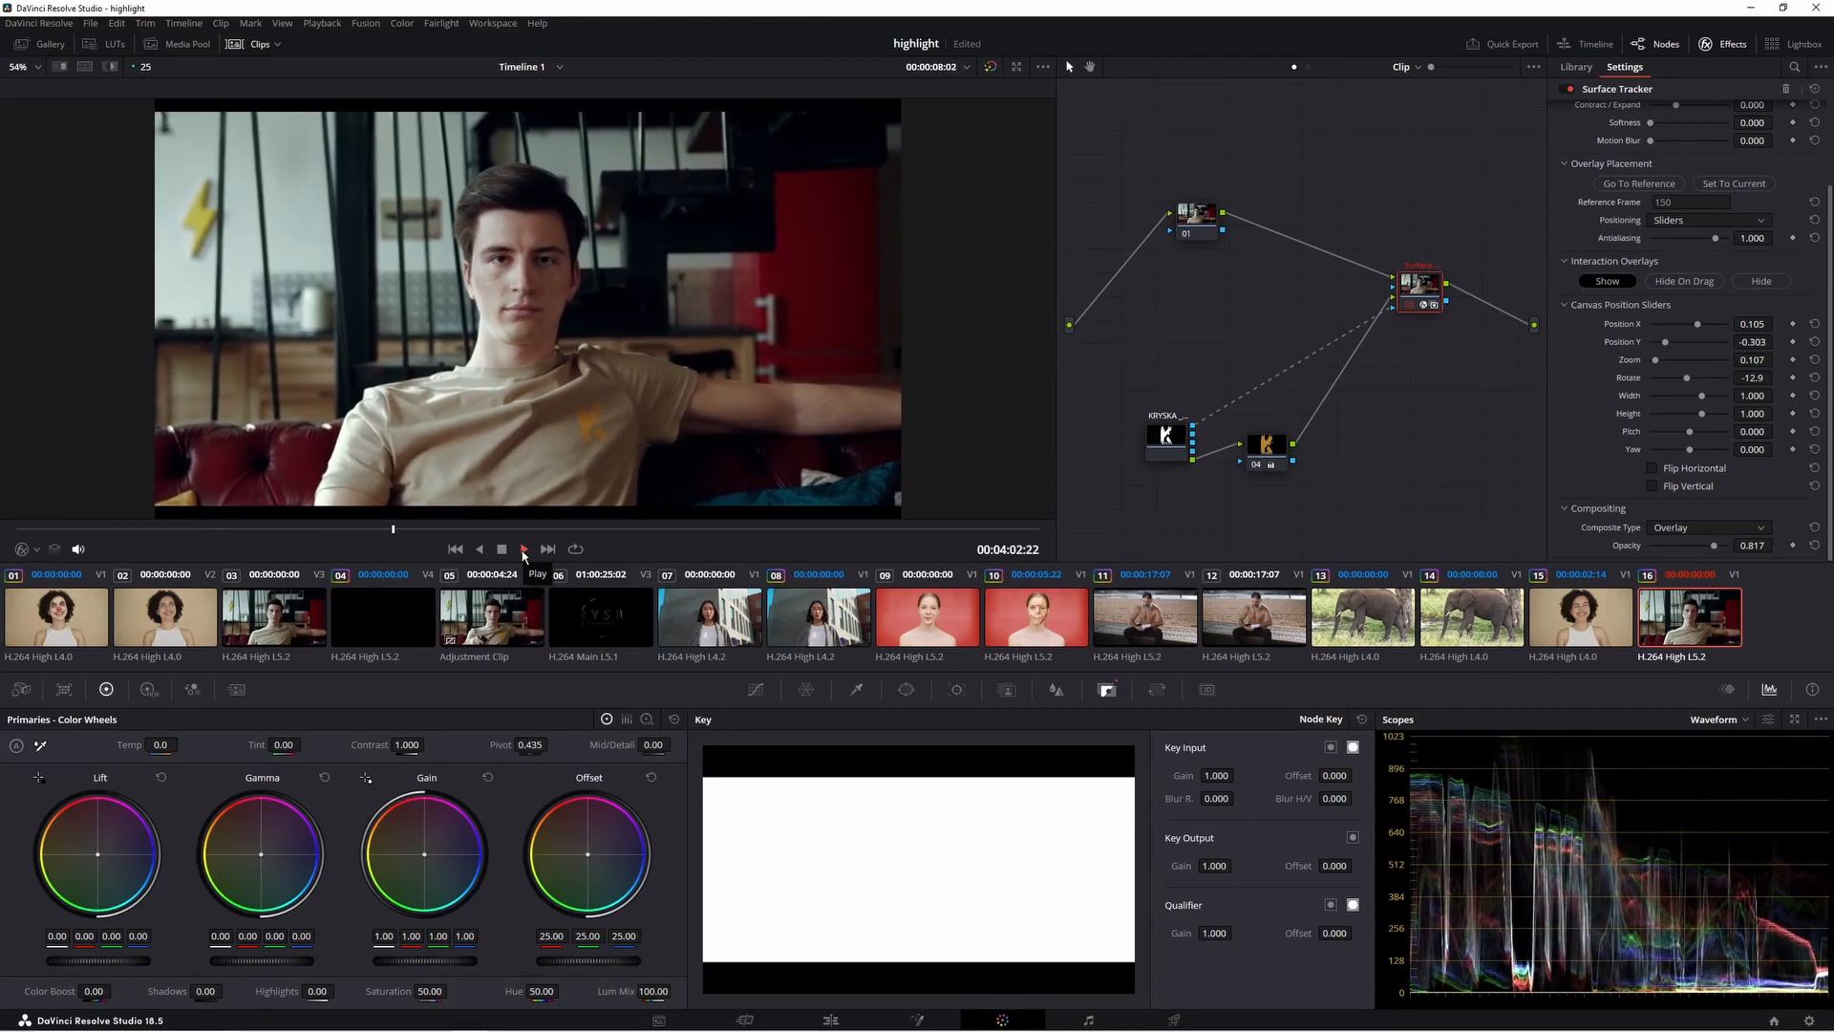
left_click(501, 550)
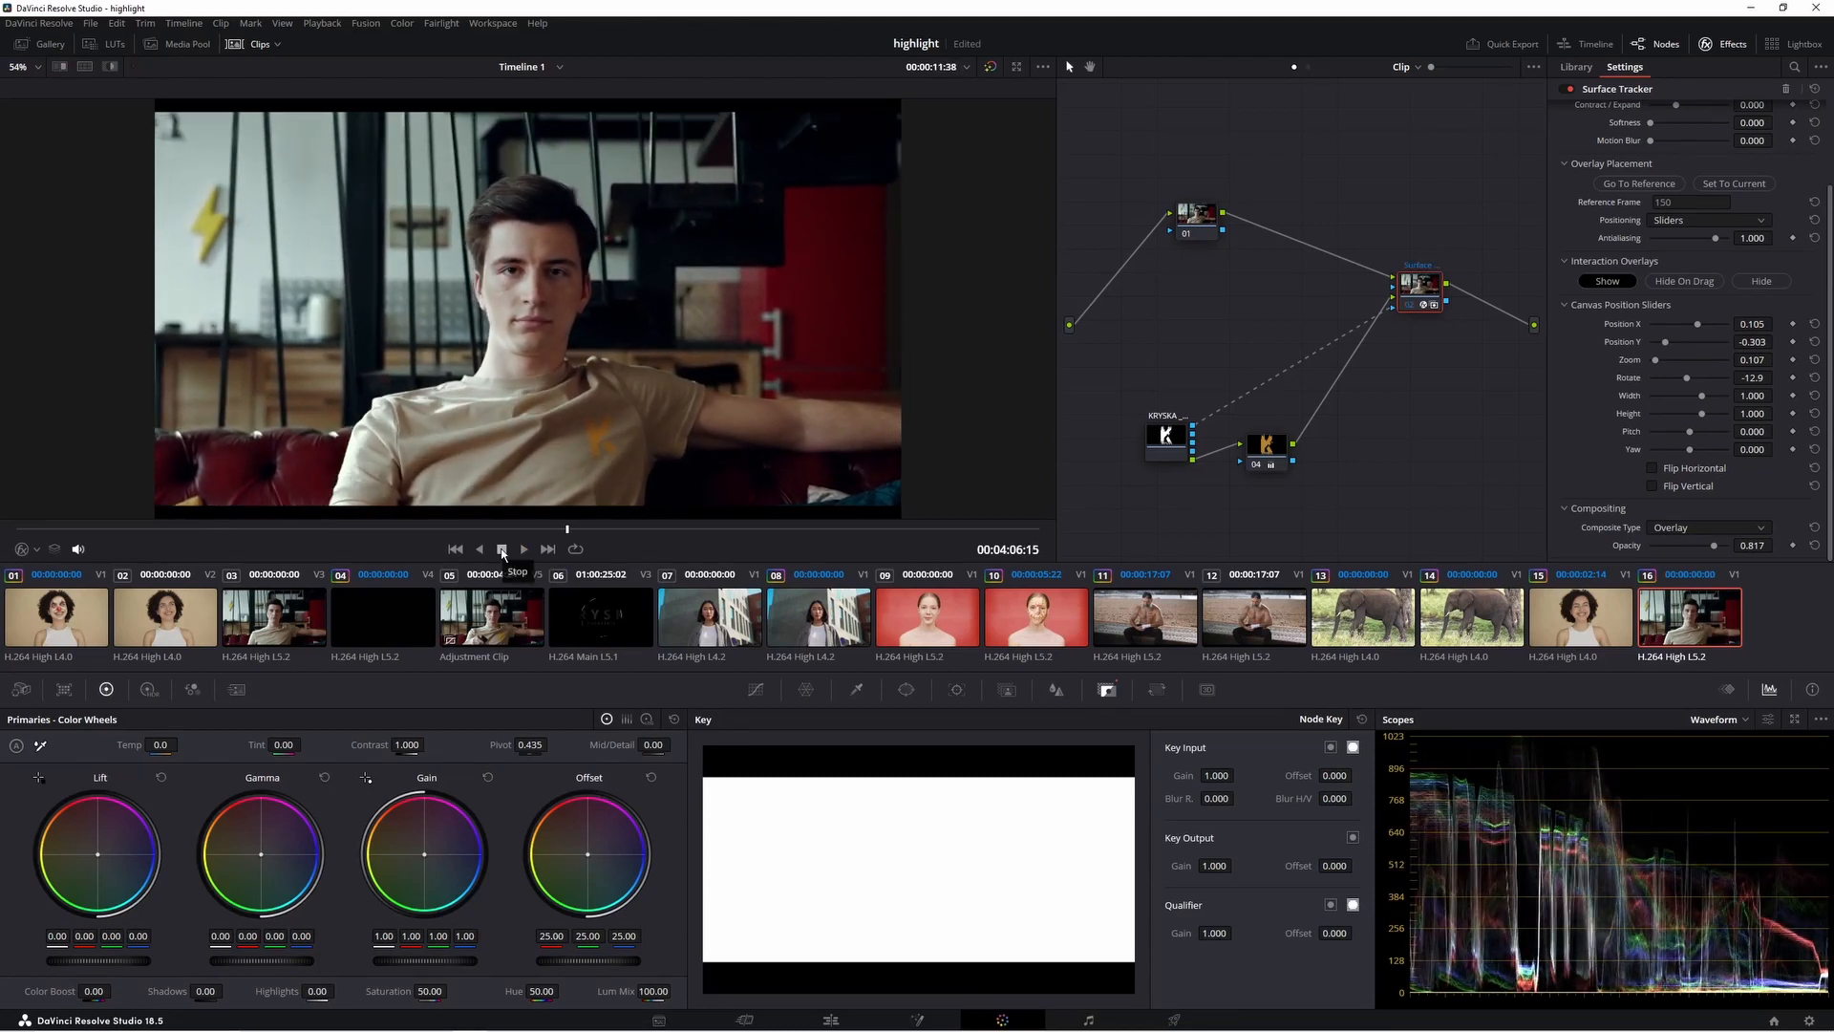